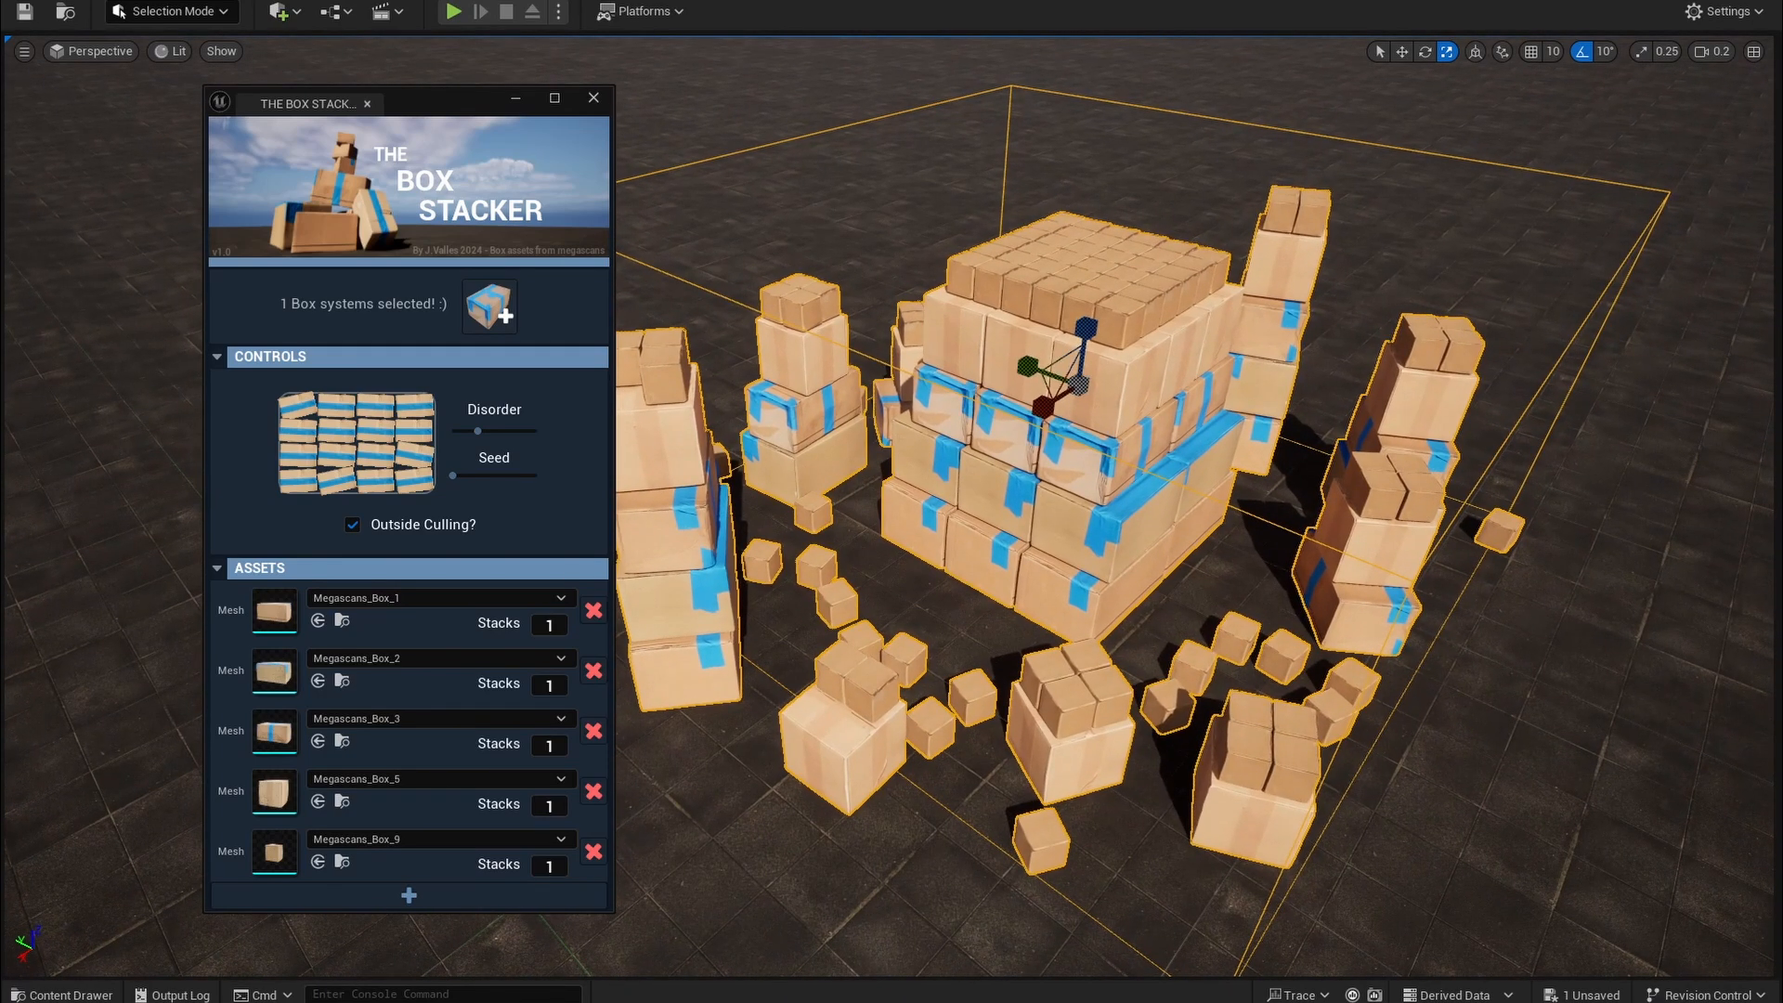
Step: Create a new box system on the empty floor of the level
{"action": "right_click_drag", "start_coordinate": [1067, 557], "coordinate": [1051, 553]}
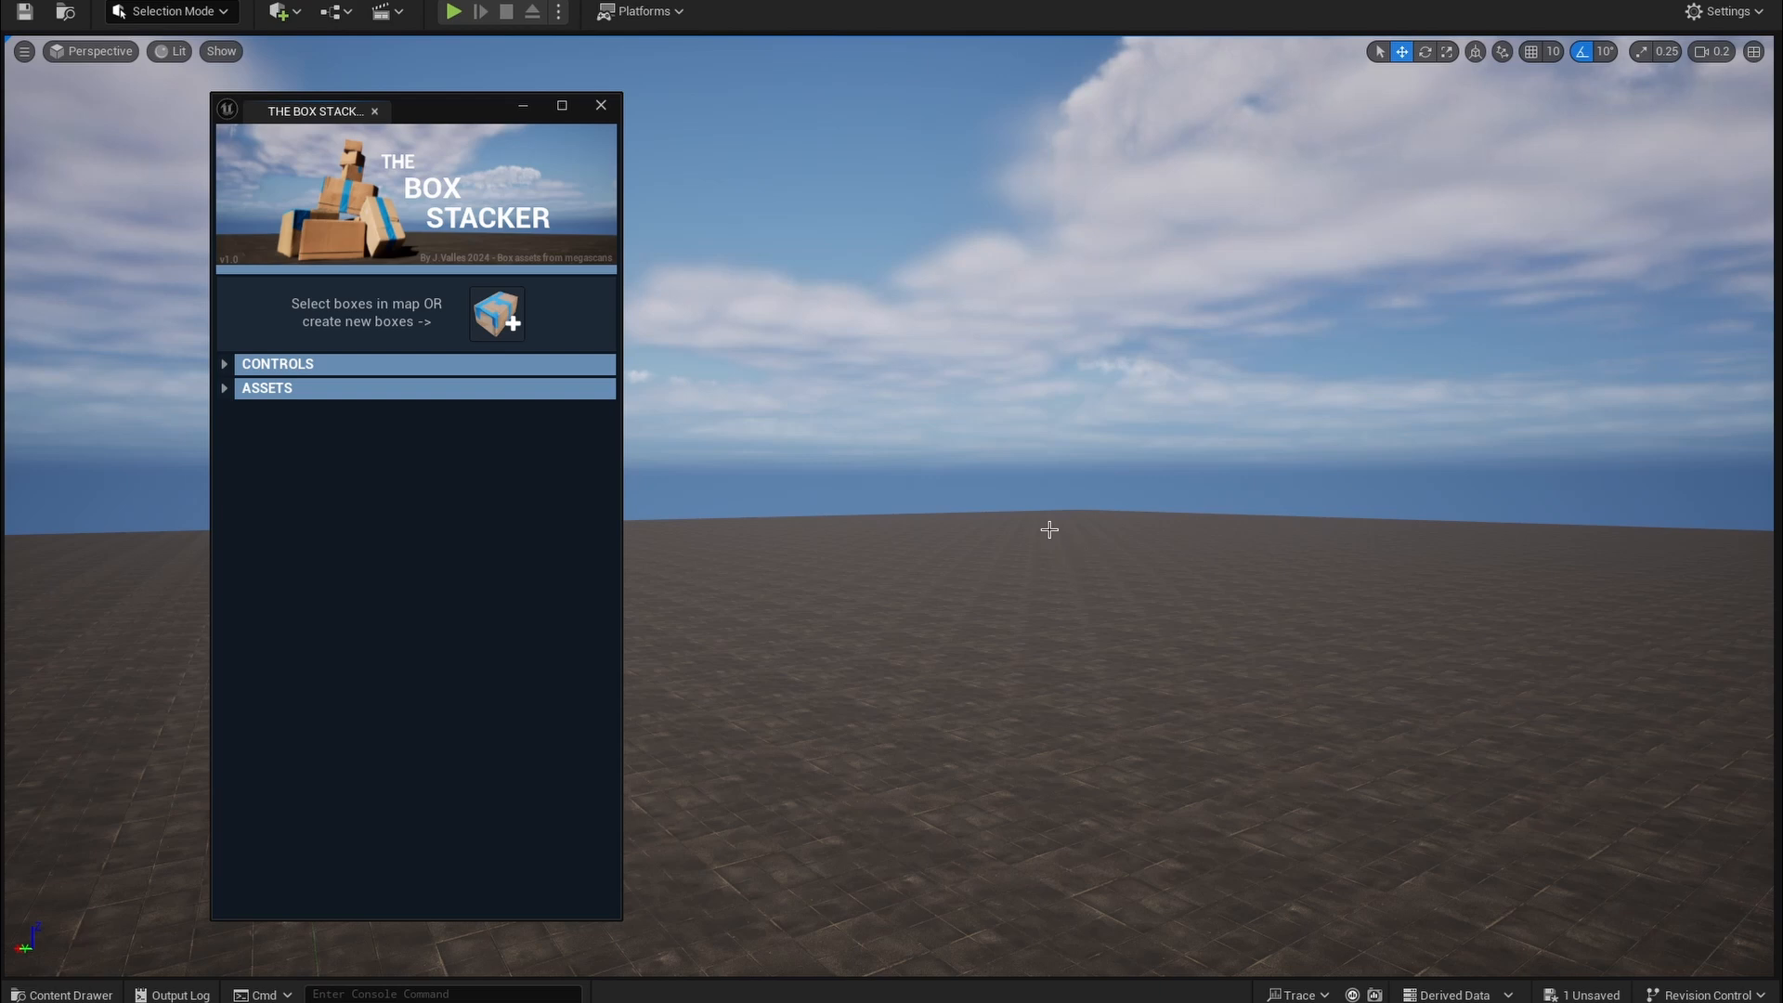
{"action": "mouse_move", "coordinate": [1049, 529]}
{"action": "right_mouse_down"}
{"action": "mouse_move", "coordinate": [1043, 683]}
{"action": "mouse_move", "coordinate": [1056, 532]}
{"action": "right_mouse_up"}
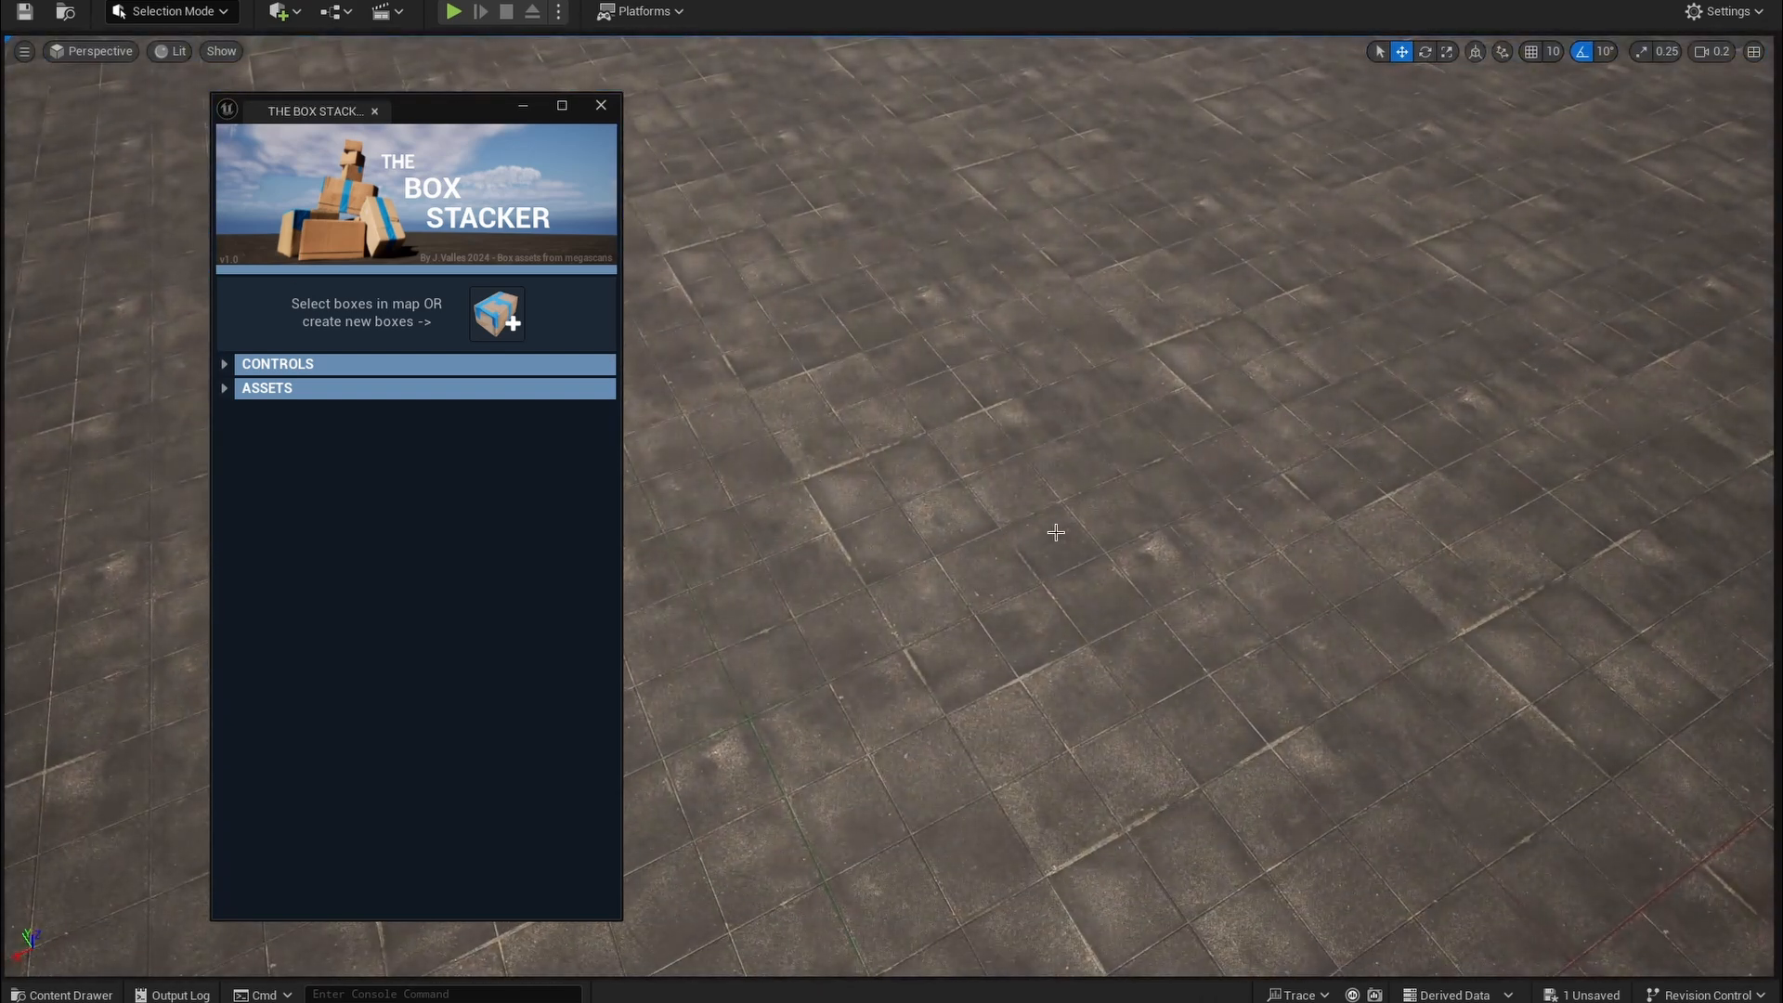
{"action": "left_click", "coordinate": [513, 325]}
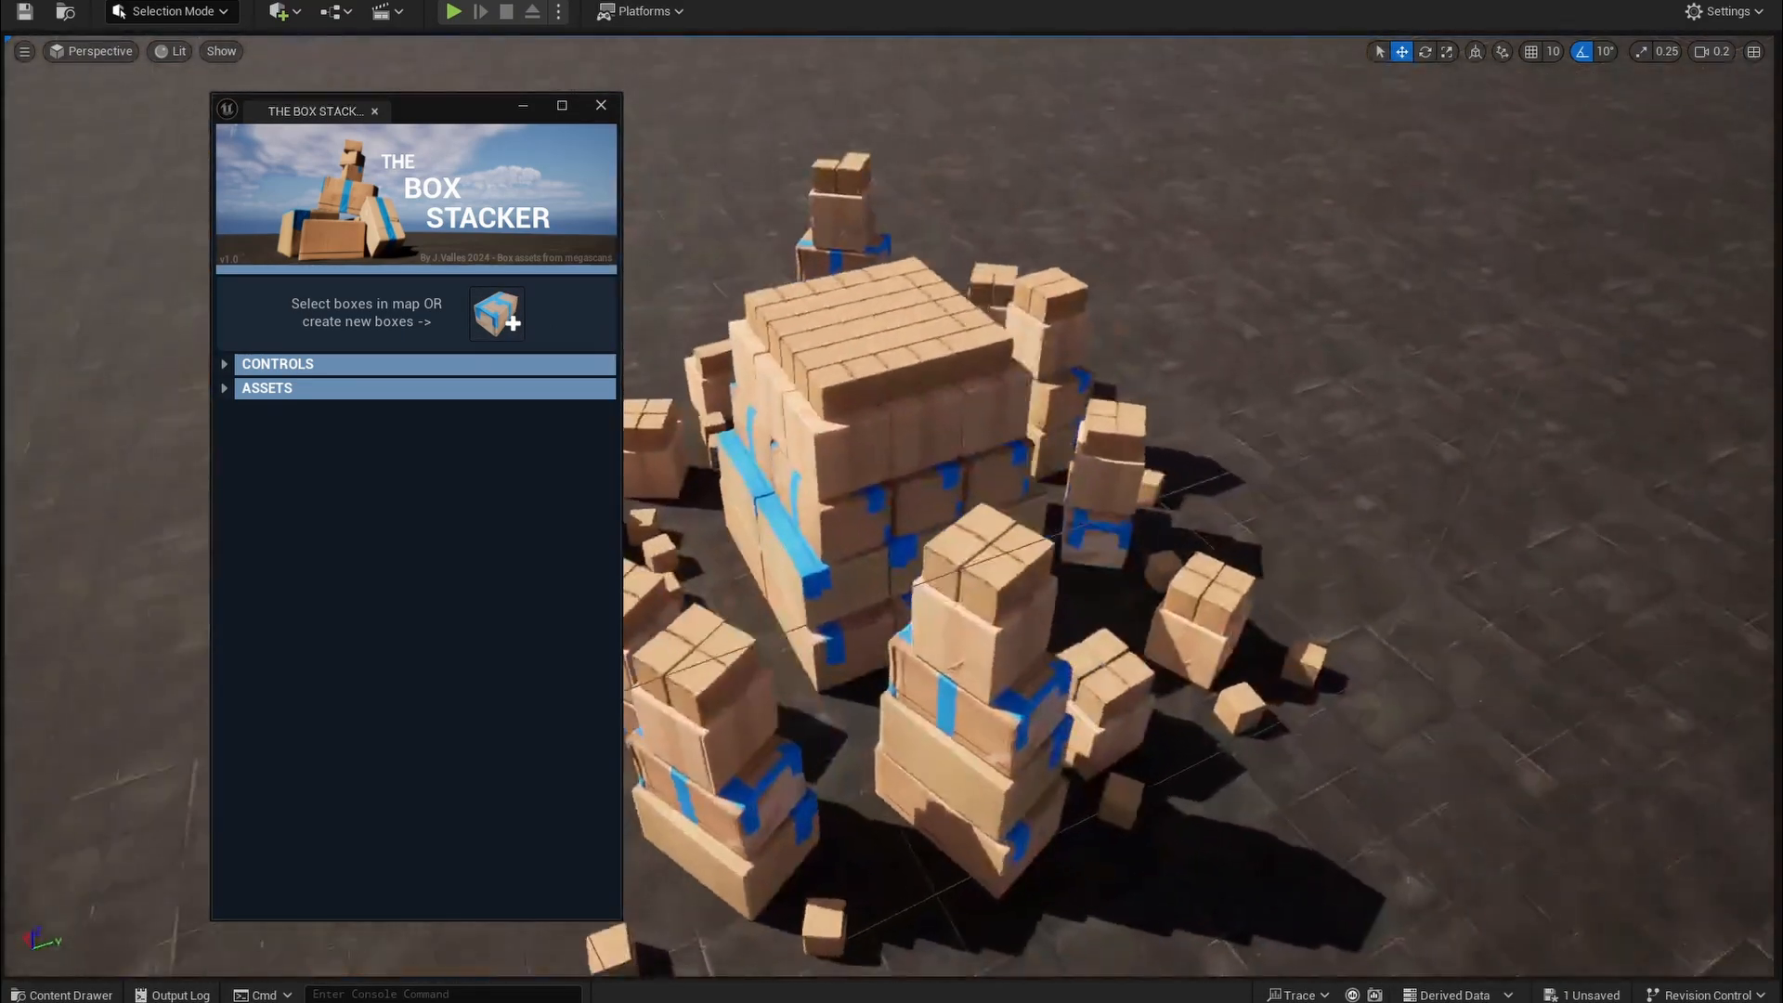
{"action": "left_click_drag", "start_coordinate": [1198, 557], "coordinate": [854, 501], "text": "alt"}
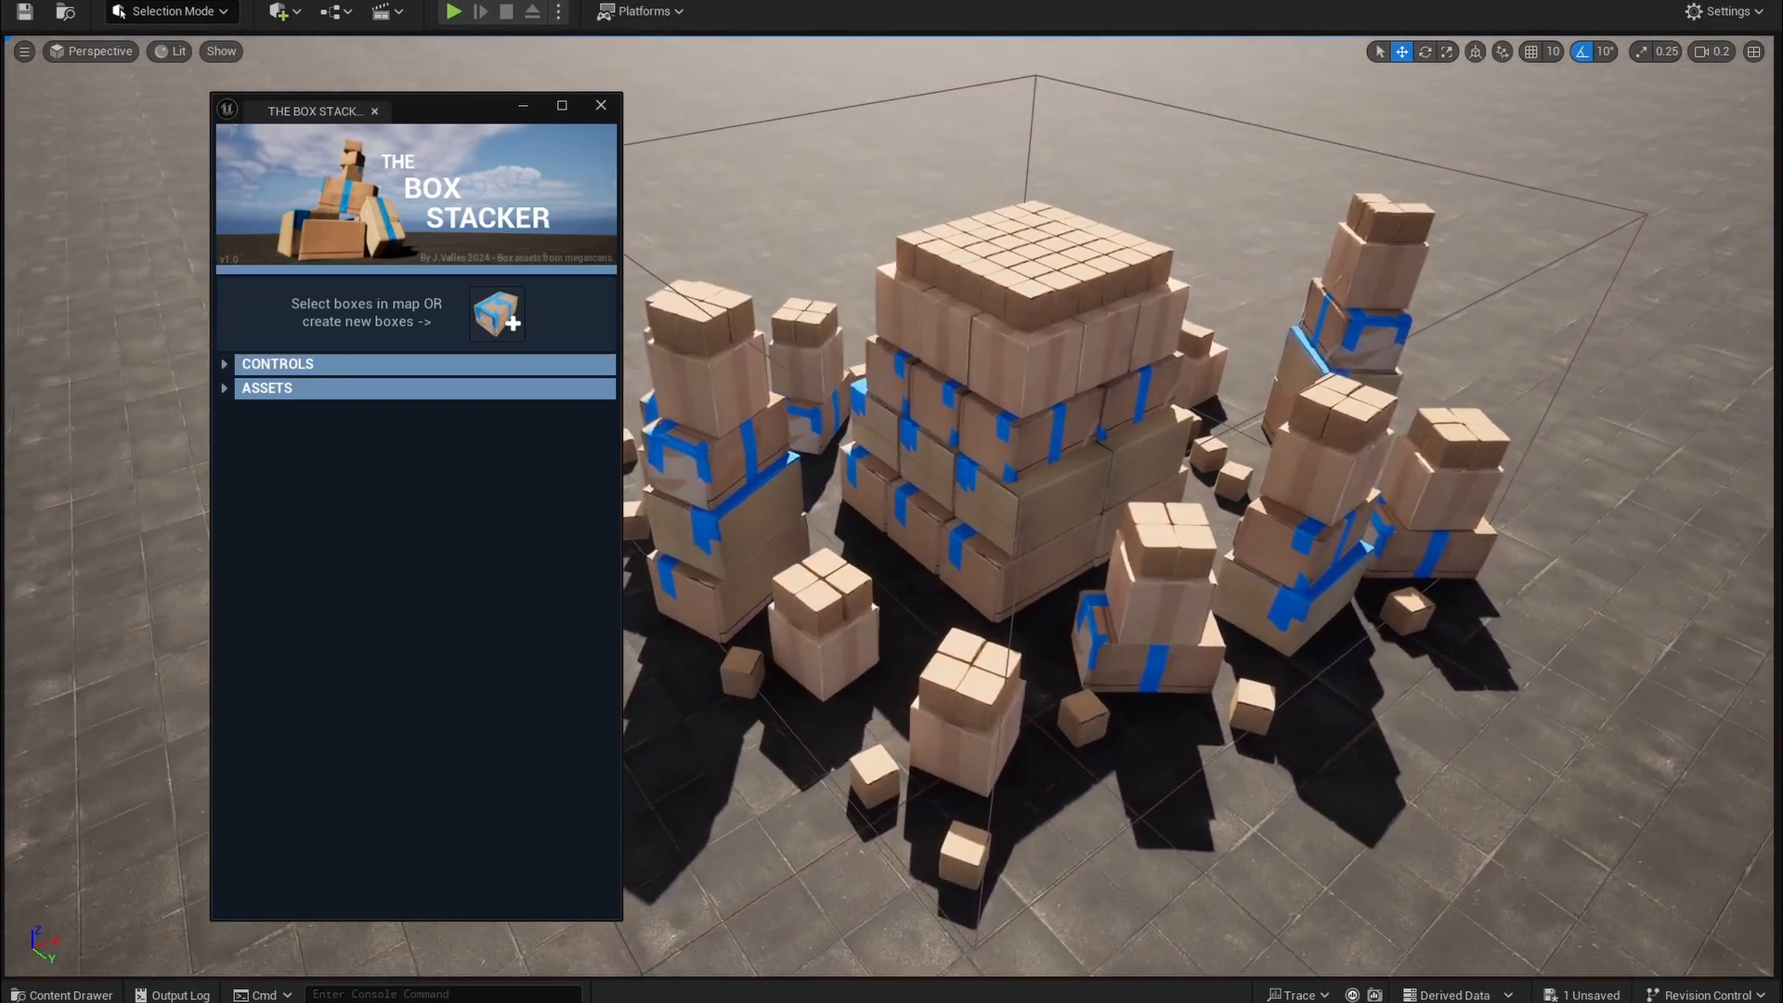
{"action": "right_click_drag", "start_coordinate": [1114, 520], "coordinate": [1111, 497]}
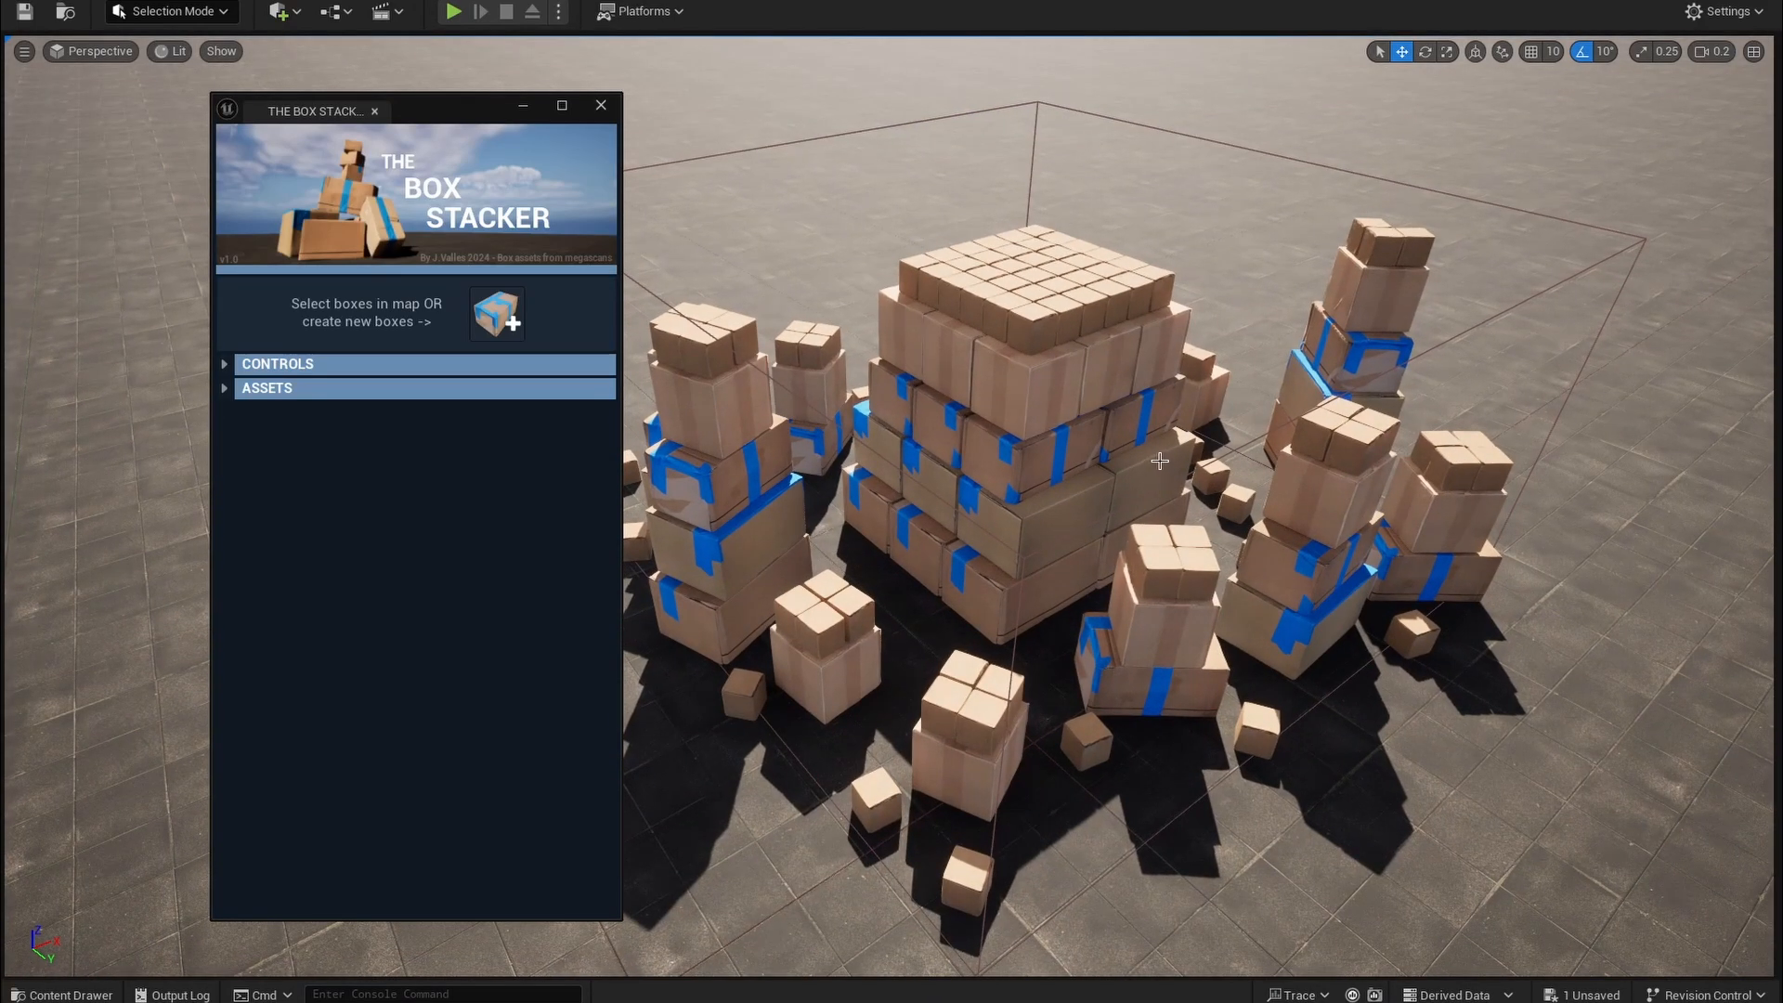
Step: Select the new box system and scale it along its Y axis into a long row of stacked boxes
{"action": "left_click", "coordinate": [1011, 376]}
{"action": "key", "text": "s"}
{"action": "right_click_drag", "start_coordinate": [1093, 371], "coordinate": [1077, 371]}
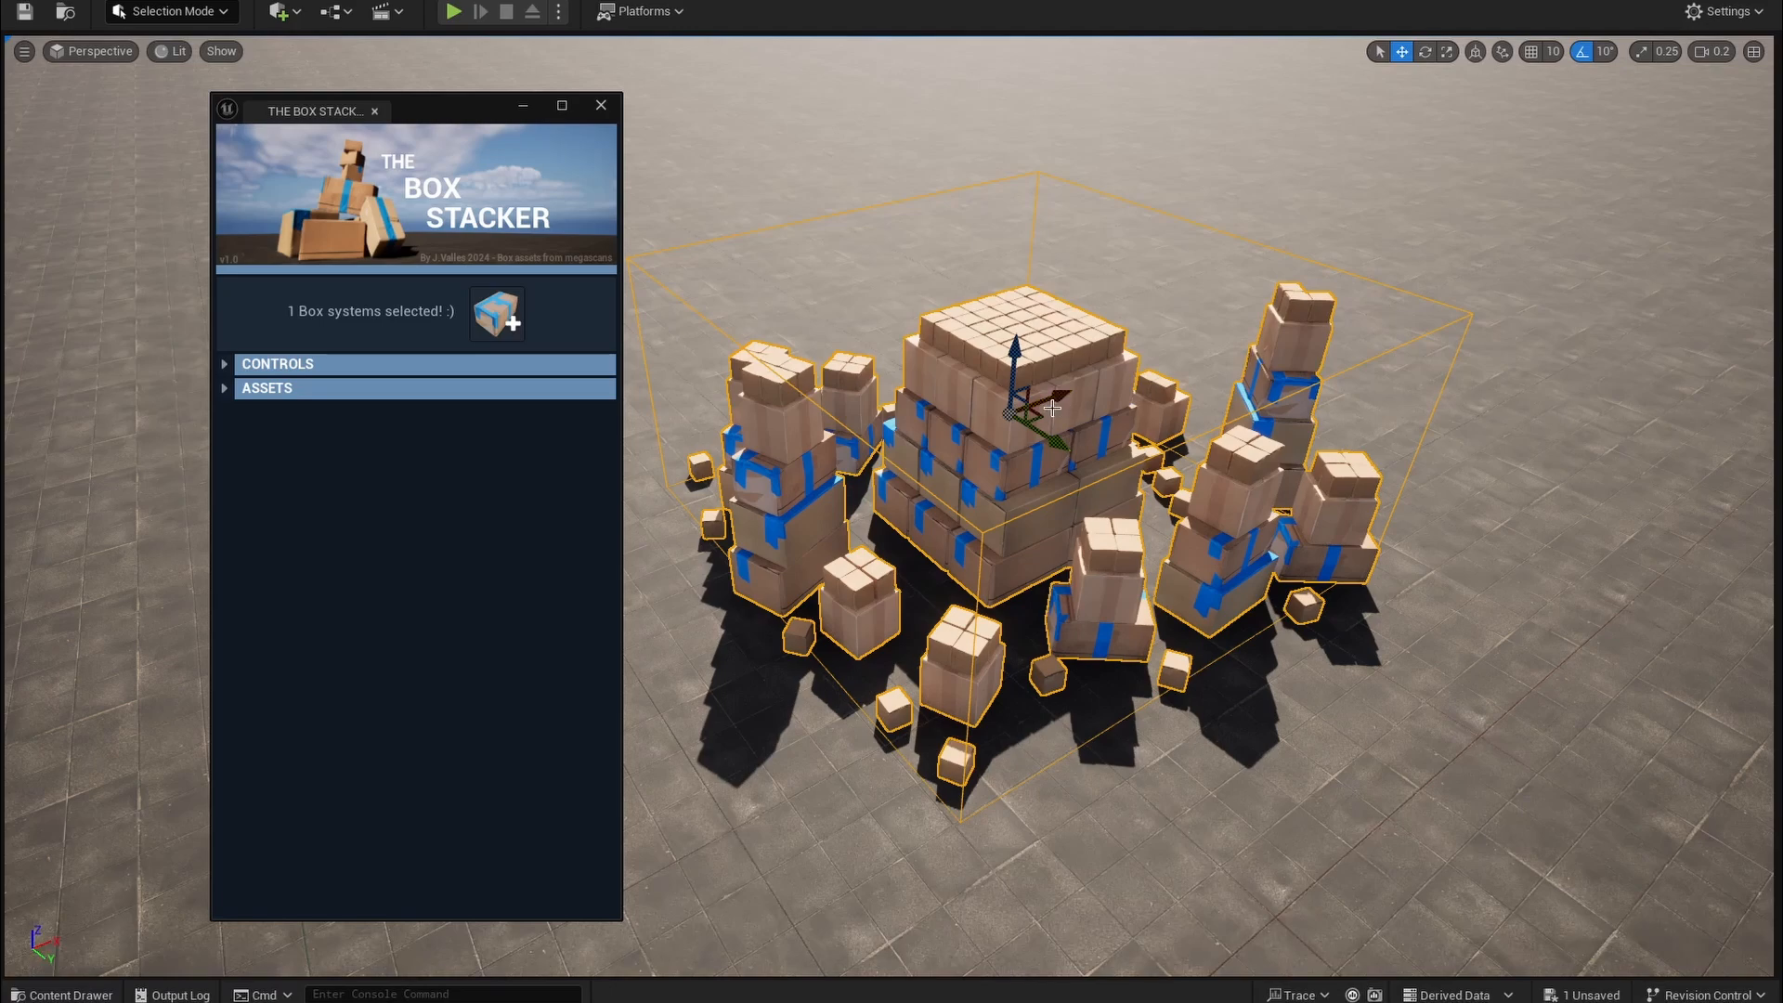
{"action": "key", "text": "r"}
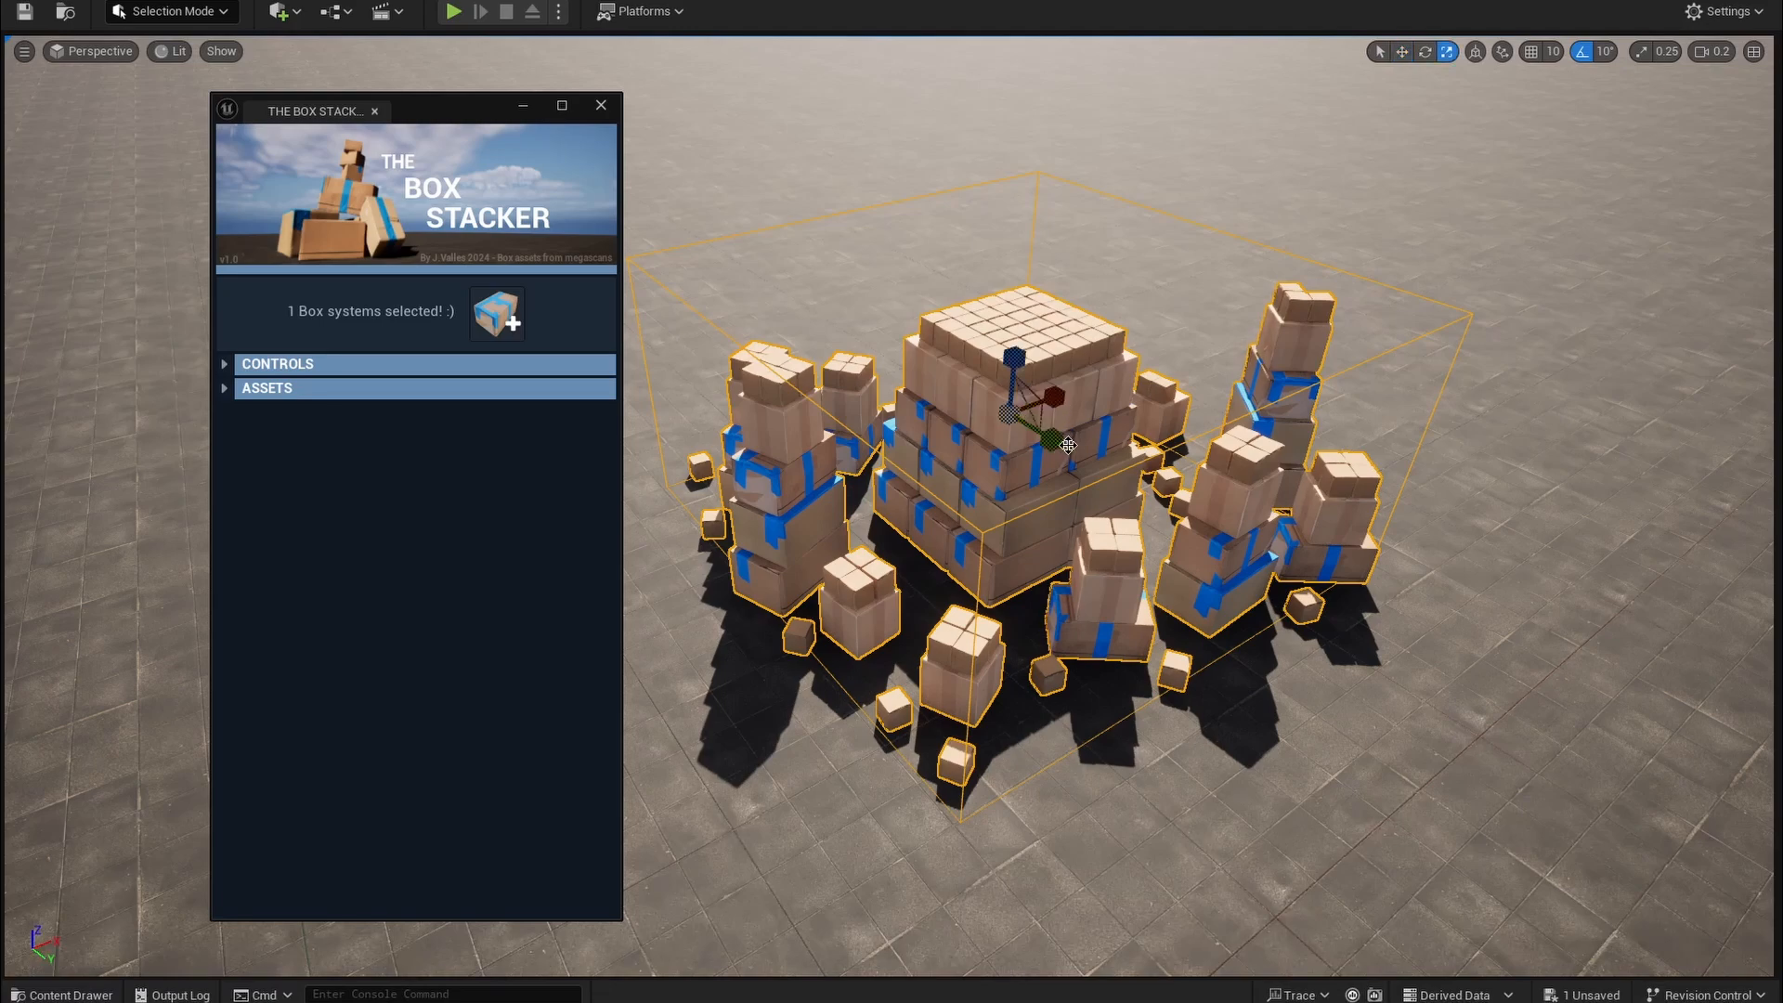
{"action": "left_click_drag", "start_coordinate": [1063, 449], "coordinate": [1047, 399]}
{"action": "key", "text": "s"}
{"action": "right_click_drag", "start_coordinate": [1047, 399], "coordinate": [1047, 436]}
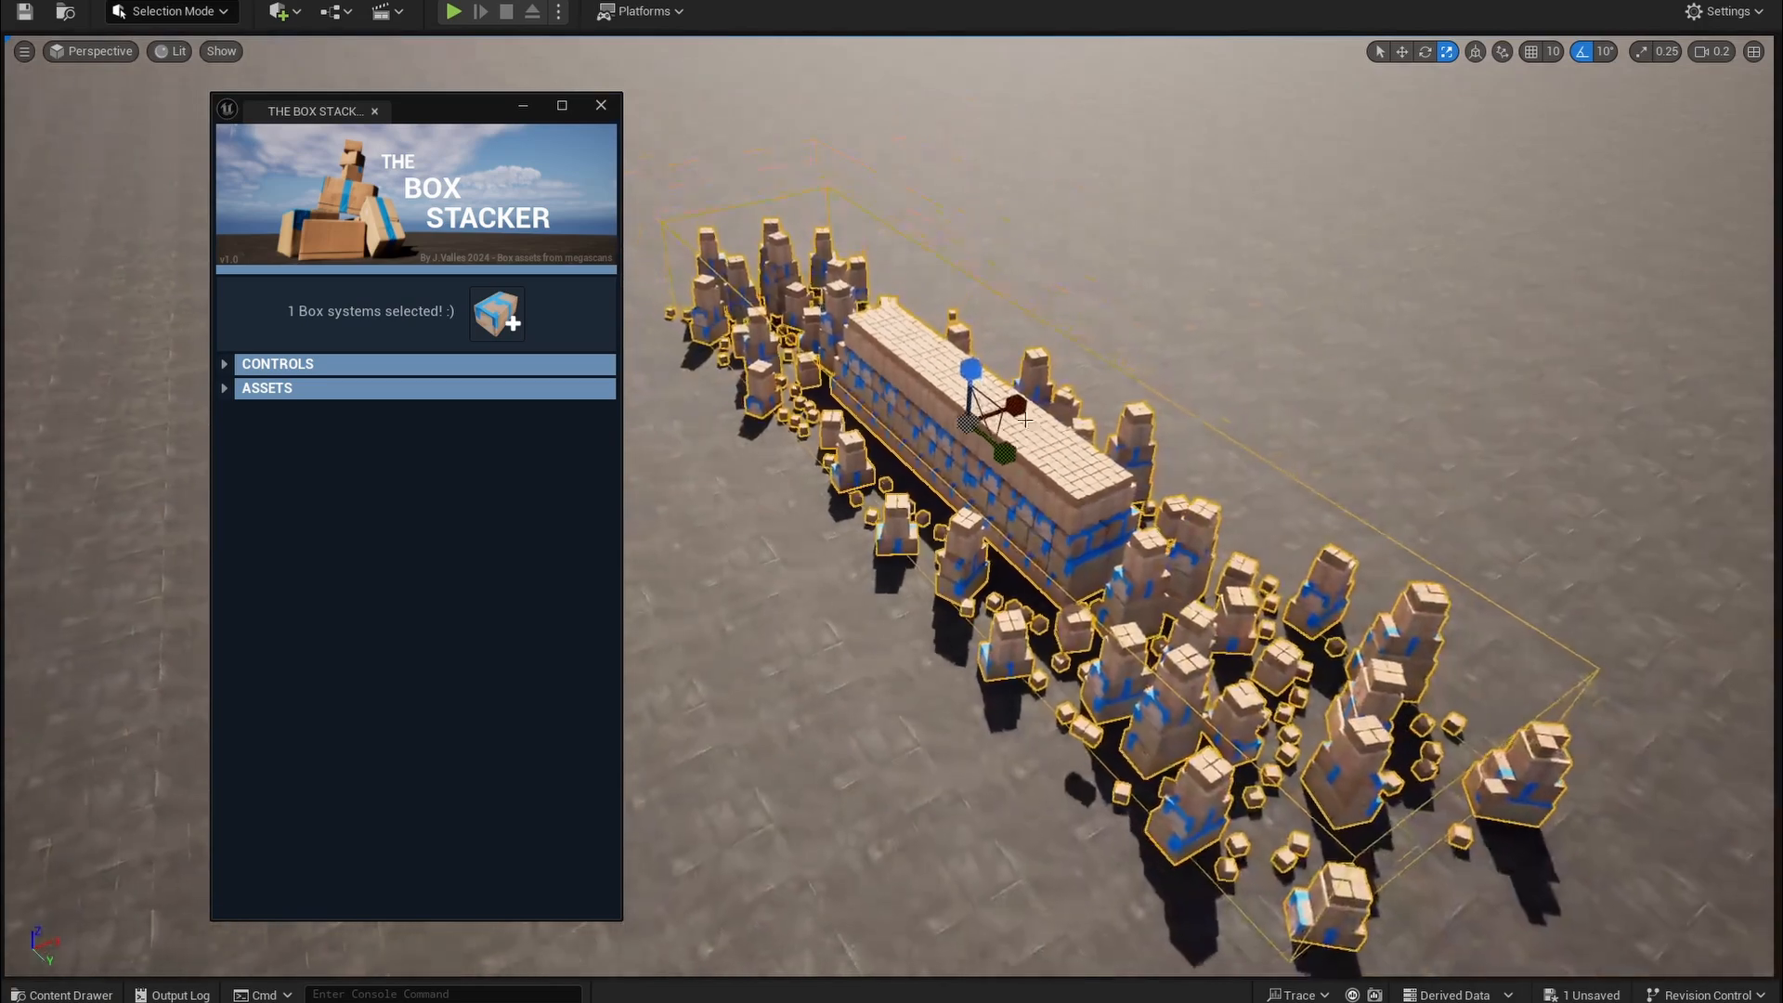
Step: Rotate the elongated box system slightly and raise it well above the floor
{"action": "key", "text": "e"}
{"action": "mouse_move", "coordinate": [941, 470]}
{"action": "left_mouse_down"}
{"action": "mouse_move", "coordinate": [975, 475]}
{"action": "mouse_move", "coordinate": [932, 480]}
{"action": "left_mouse_up"}
{"action": "key", "text": "w"}
{"action": "right_click_drag", "start_coordinate": [978, 483], "coordinate": [1049, 427]}
{"action": "right_click_drag", "start_coordinate": [993, 539], "coordinate": [1079, 515]}
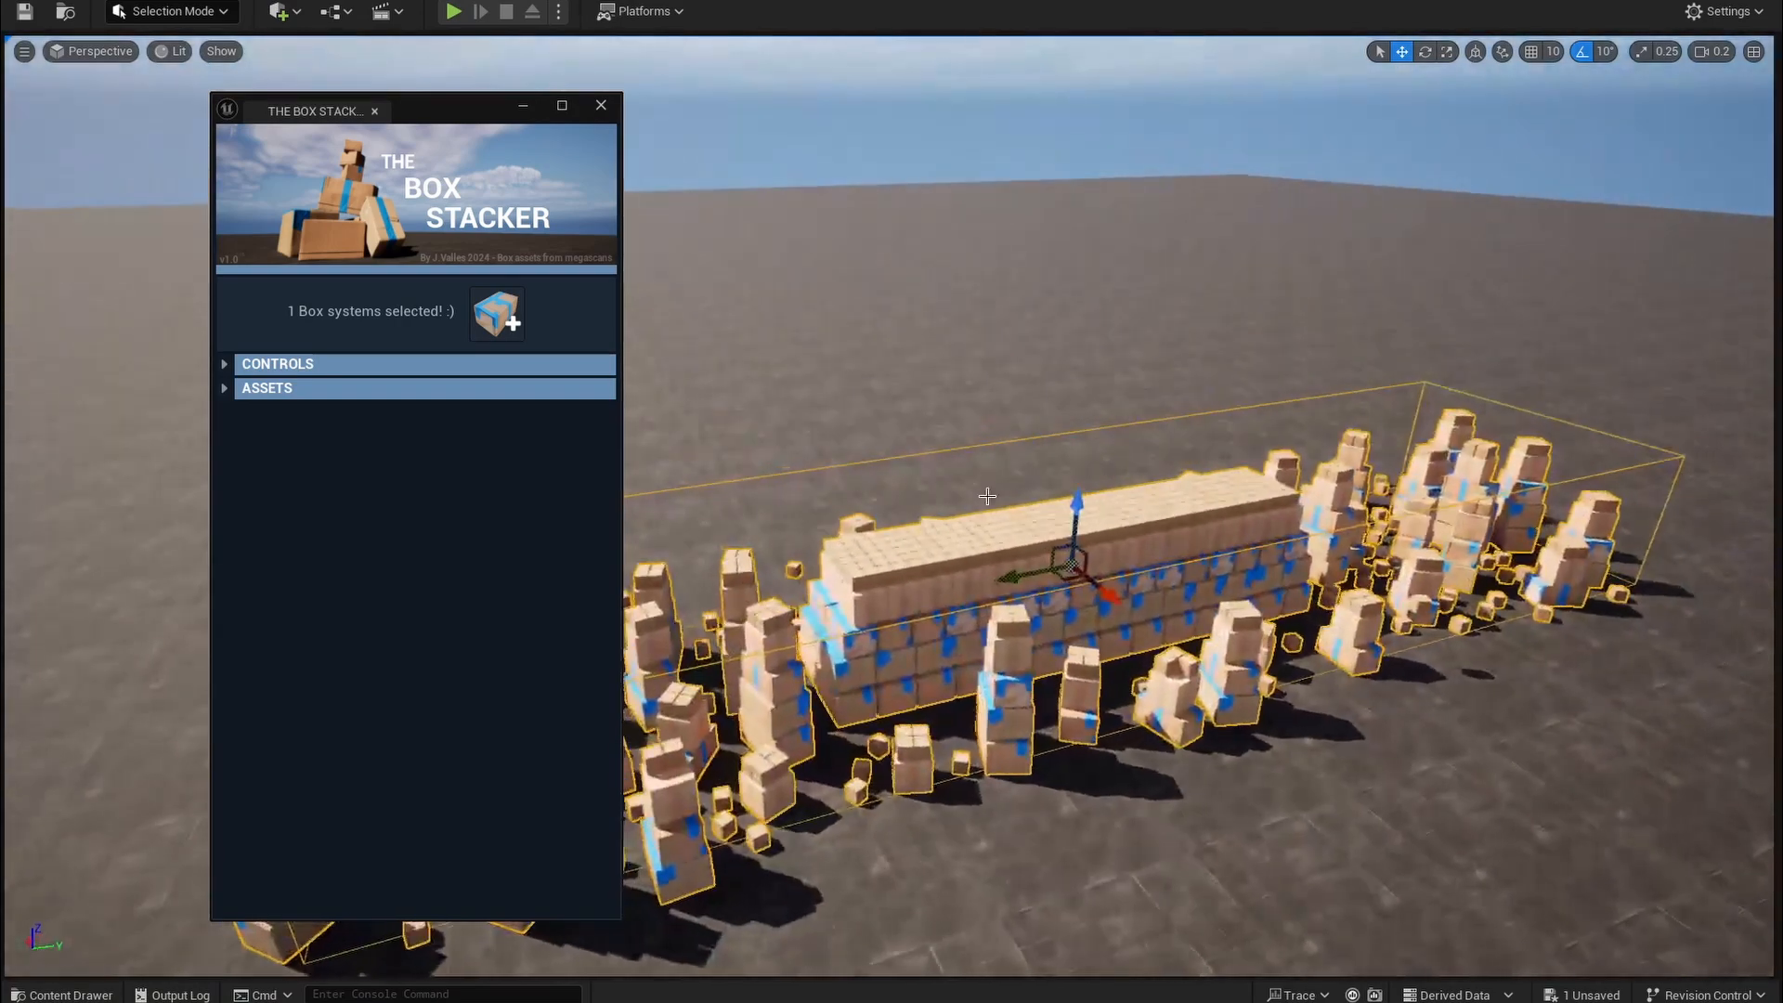
{"action": "left_click_drag", "start_coordinate": [1080, 515], "coordinate": [1109, 258]}
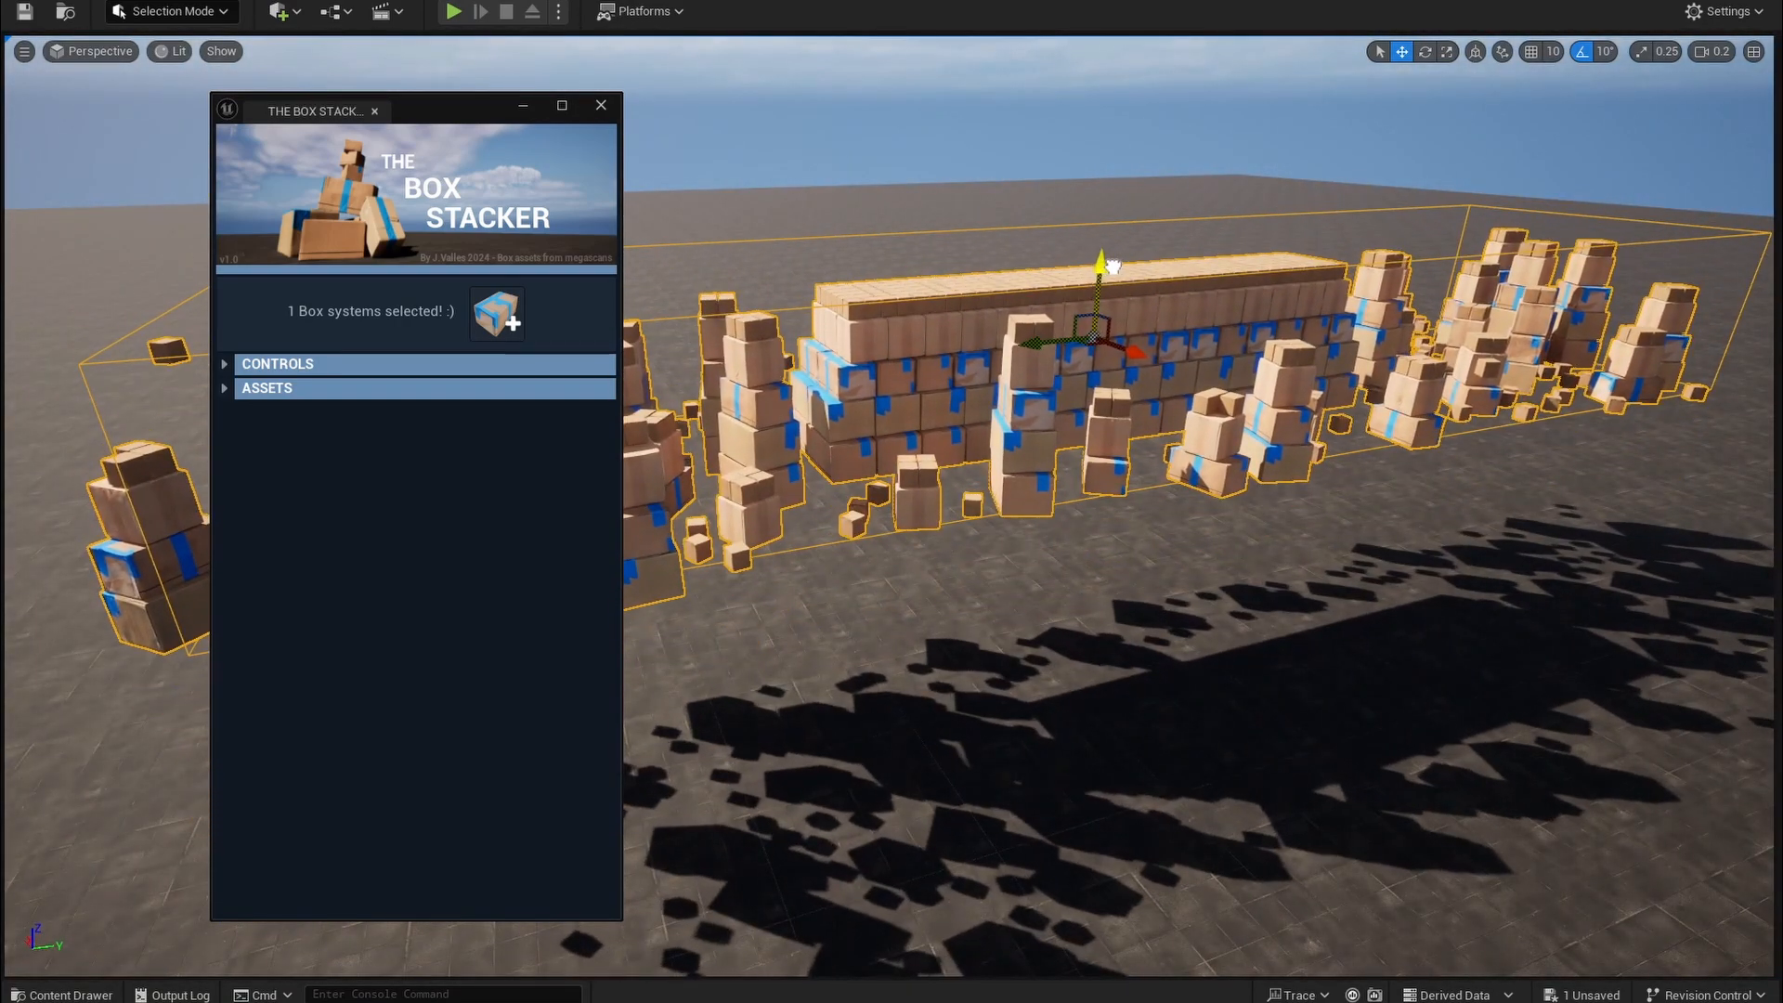
{"action": "mouse_move", "coordinate": [1107, 262]}
{"action": "right_mouse_down"}
{"action": "mouse_move", "coordinate": [1179, 181]}
{"action": "mouse_move", "coordinate": [1067, 195]}
{"action": "mouse_move", "coordinate": [1077, 297]}
{"action": "mouse_move", "coordinate": [1125, 311]}
{"action": "mouse_move", "coordinate": [1122, 286]}
{"action": "right_mouse_up"}
{"action": "key", "text": "w"}
{"action": "key", "text": "q"}
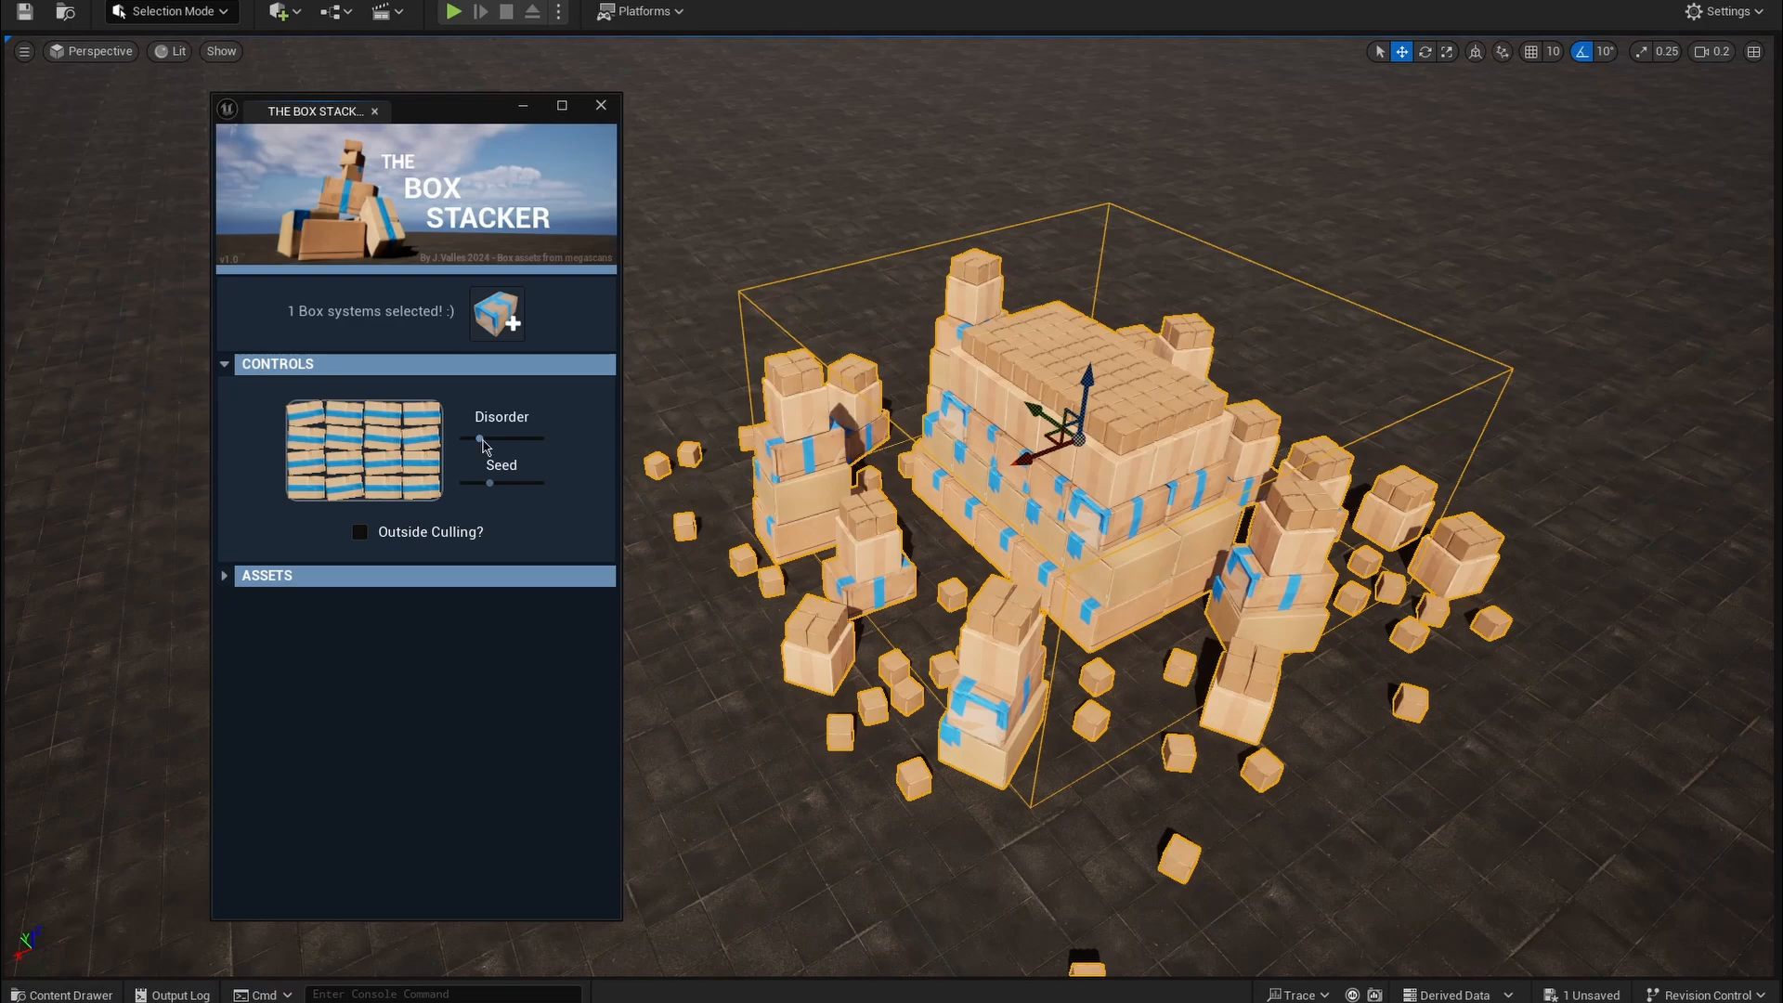
Step: Lower the selected box system's Disorder to its minimum
{"action": "left_click_drag", "start_coordinate": [480, 440], "coordinate": [458, 439]}
{"action": "right_click_drag", "start_coordinate": [1021, 464], "coordinate": [1021, 362]}
{"action": "left_click_drag", "start_coordinate": [1207, 502], "coordinate": [325, 580], "text": "alt"}
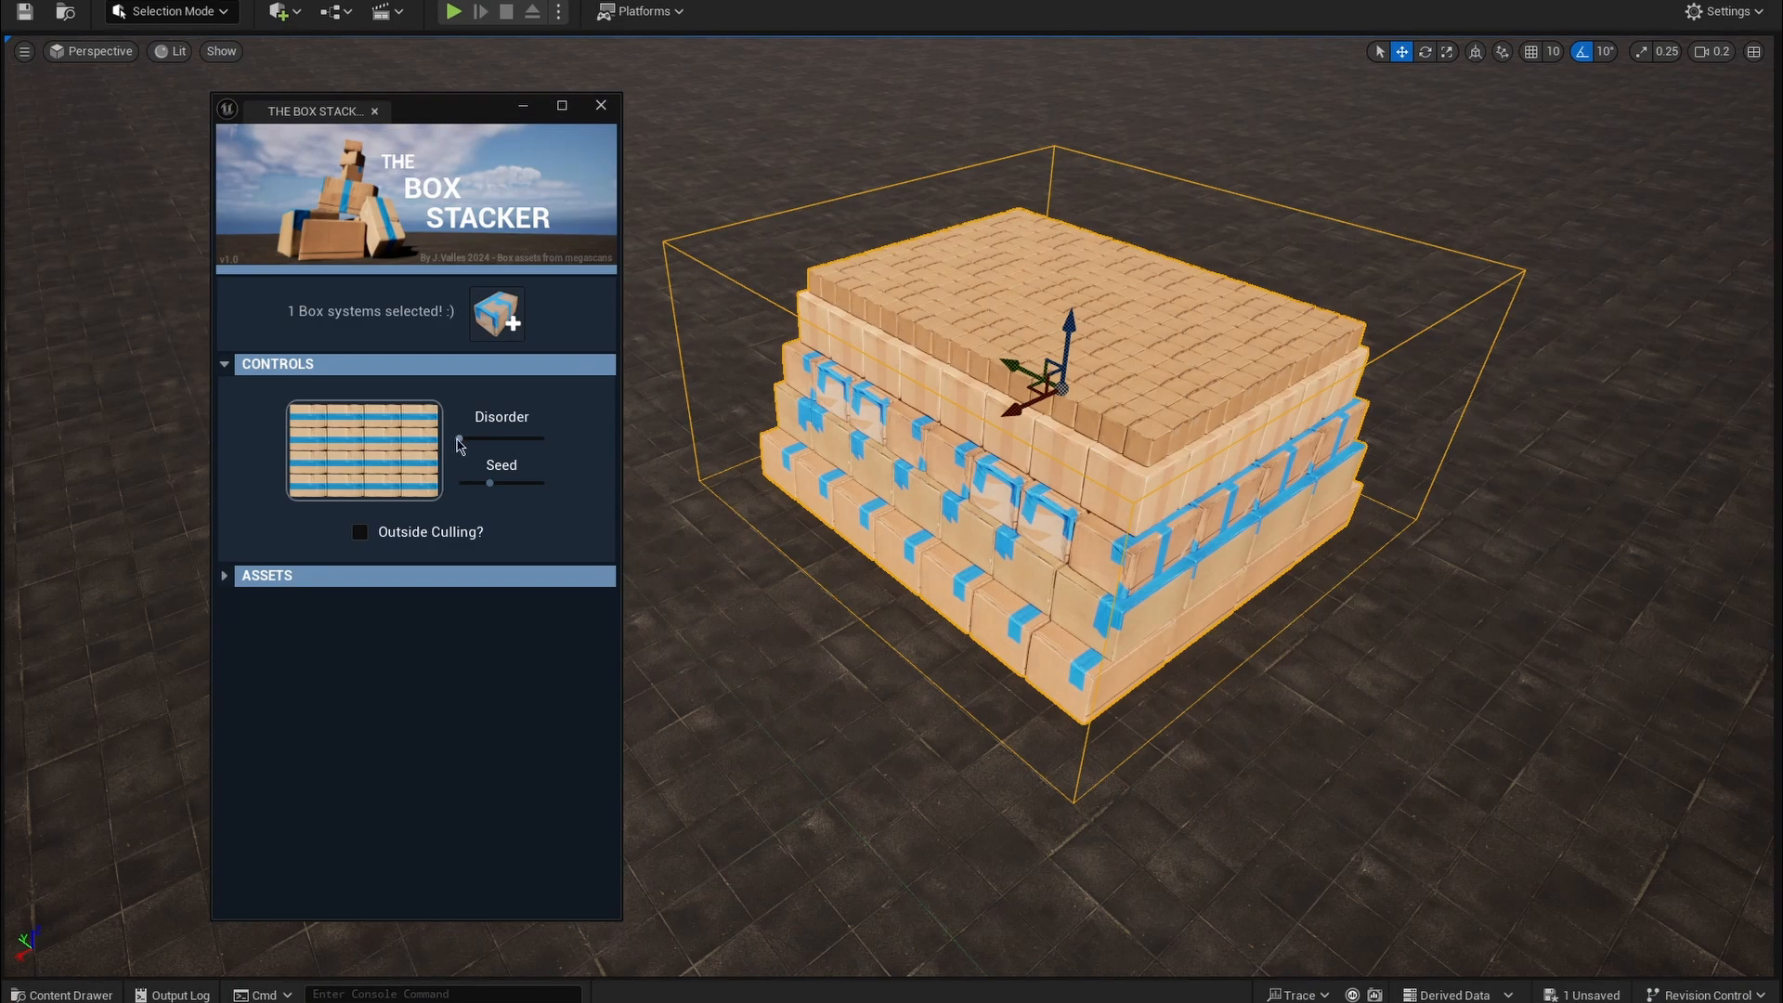
Step: Raise the box system's Disorder to its maximum so the stacks scatter
{"action": "left_click_drag", "start_coordinate": [458, 437], "coordinate": [544, 437]}
{"action": "scroll", "coordinate": [1037, 457], "scroll_direction": "down", "scroll_amount": 5}
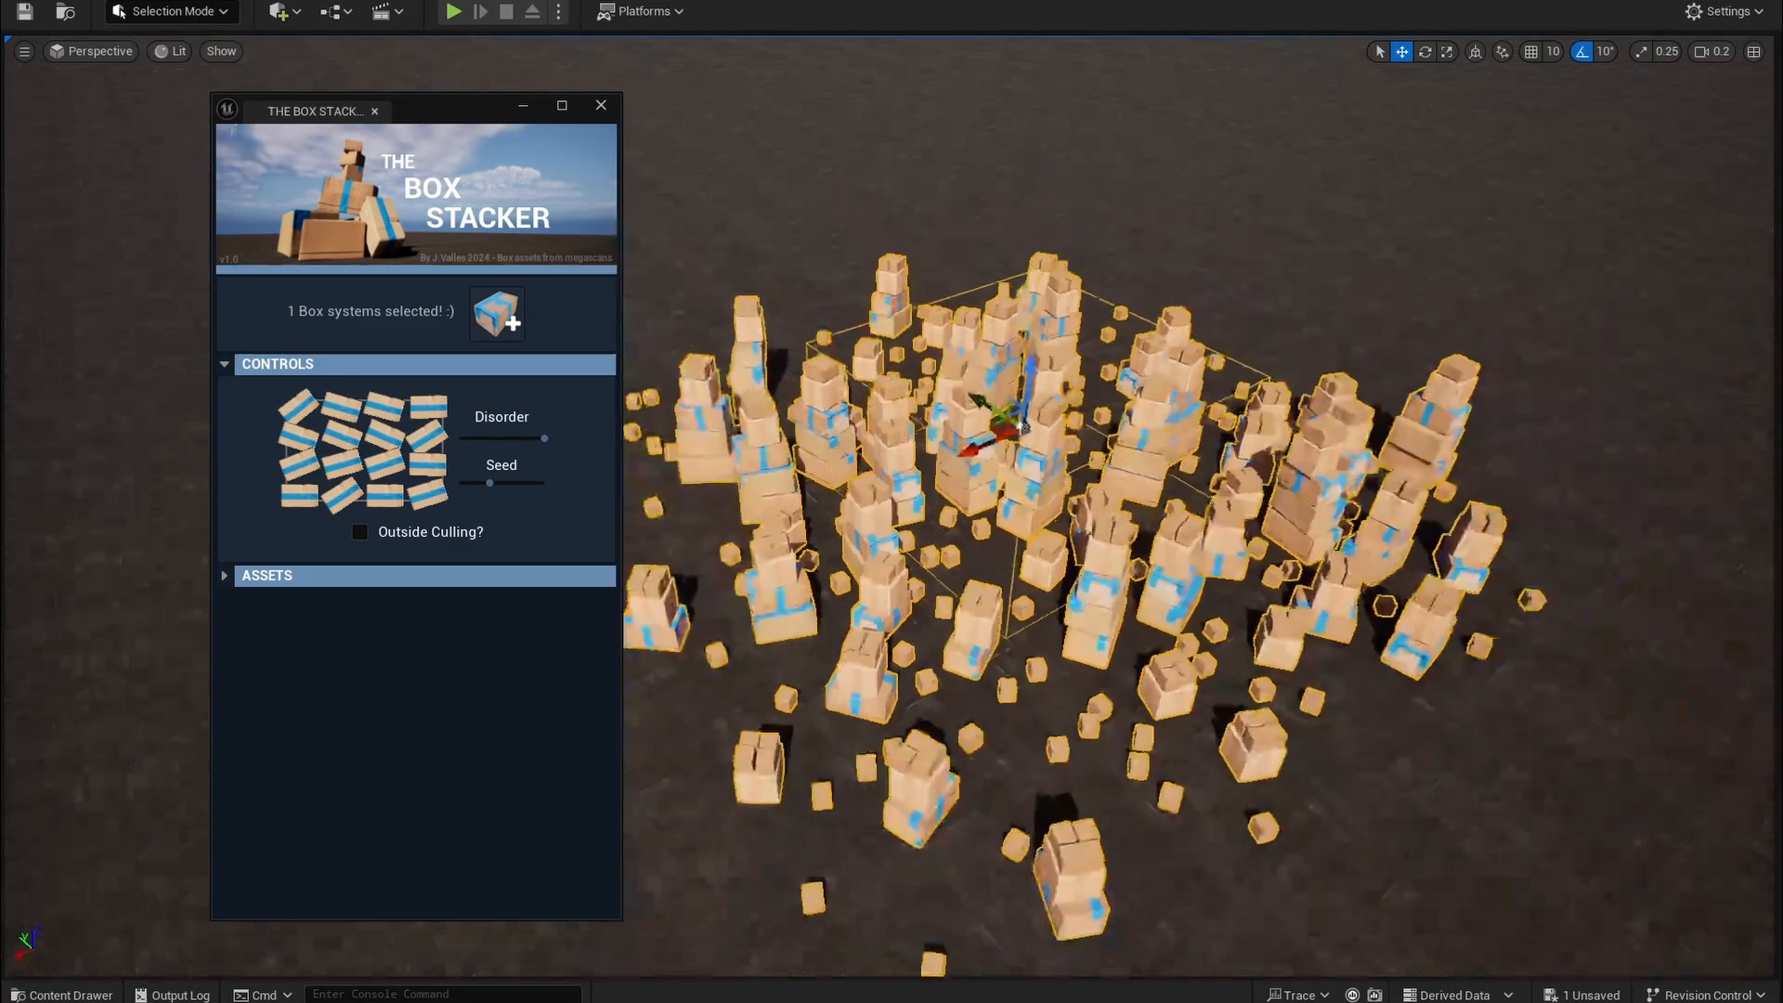
{"action": "right_click_drag", "start_coordinate": [1037, 458], "coordinate": [1059, 450]}
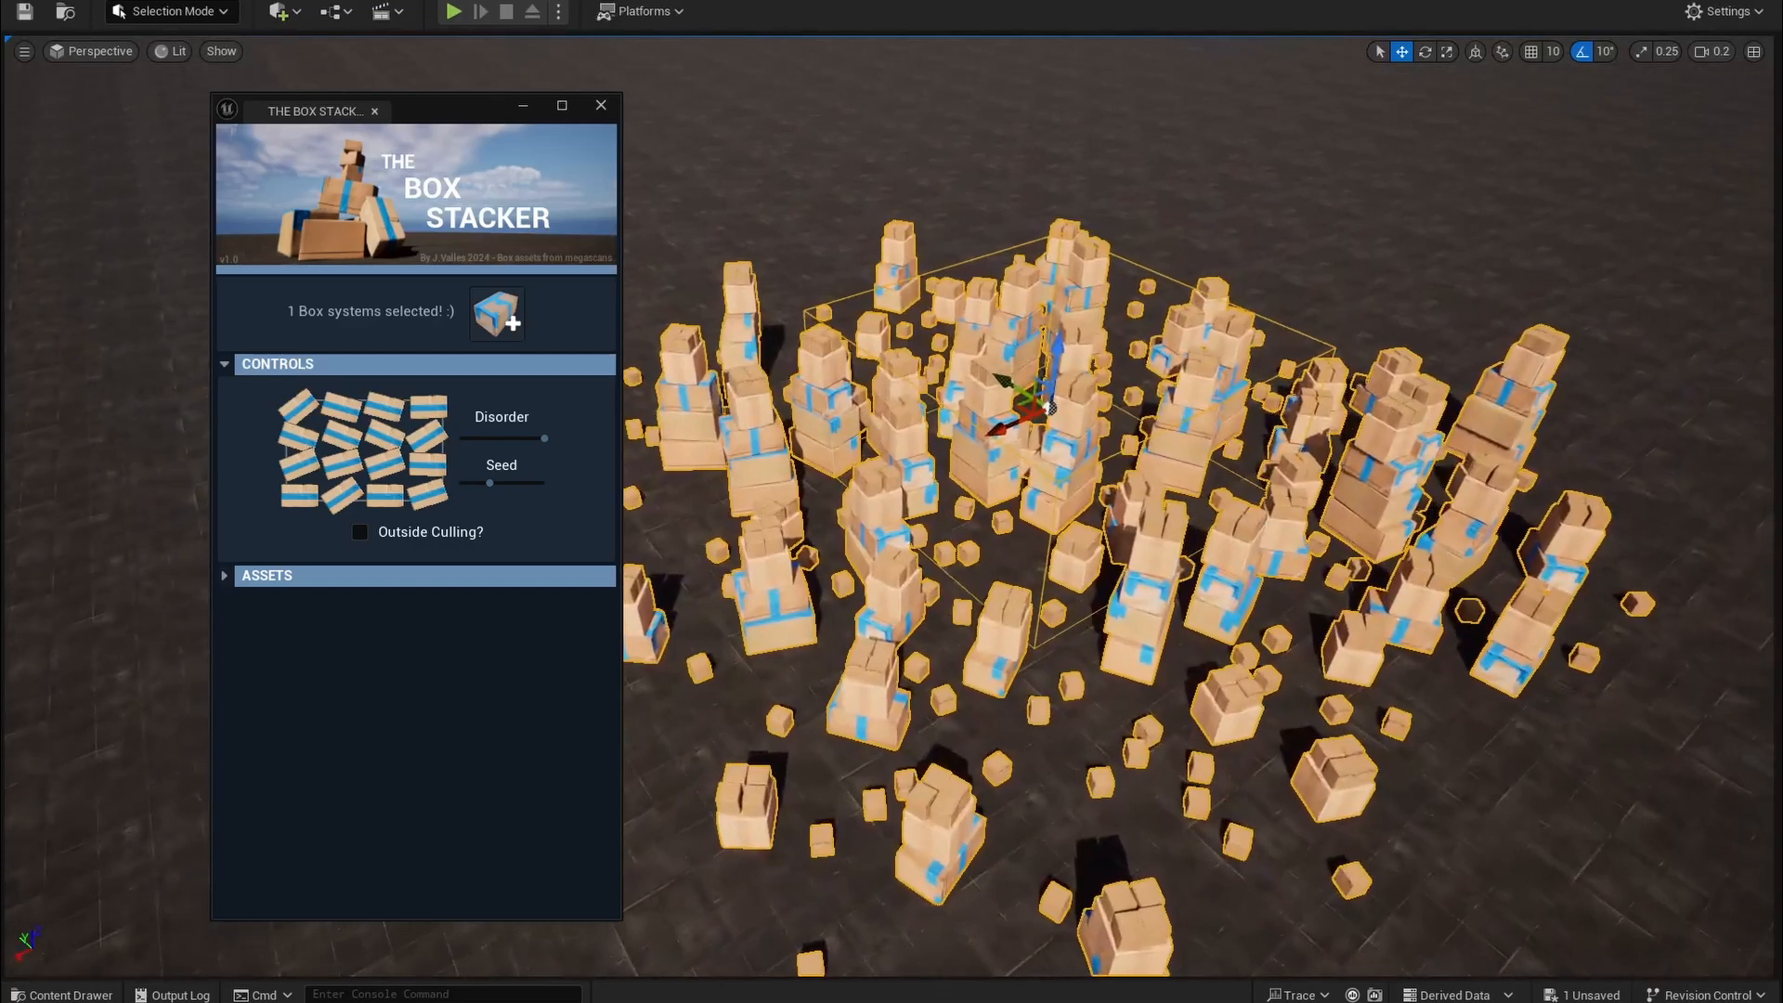
Step: Reduce the Disorder to a low value, and readjust it to about the middle of its range
{"action": "left_click_drag", "start_coordinate": [545, 440], "coordinate": [473, 447]}
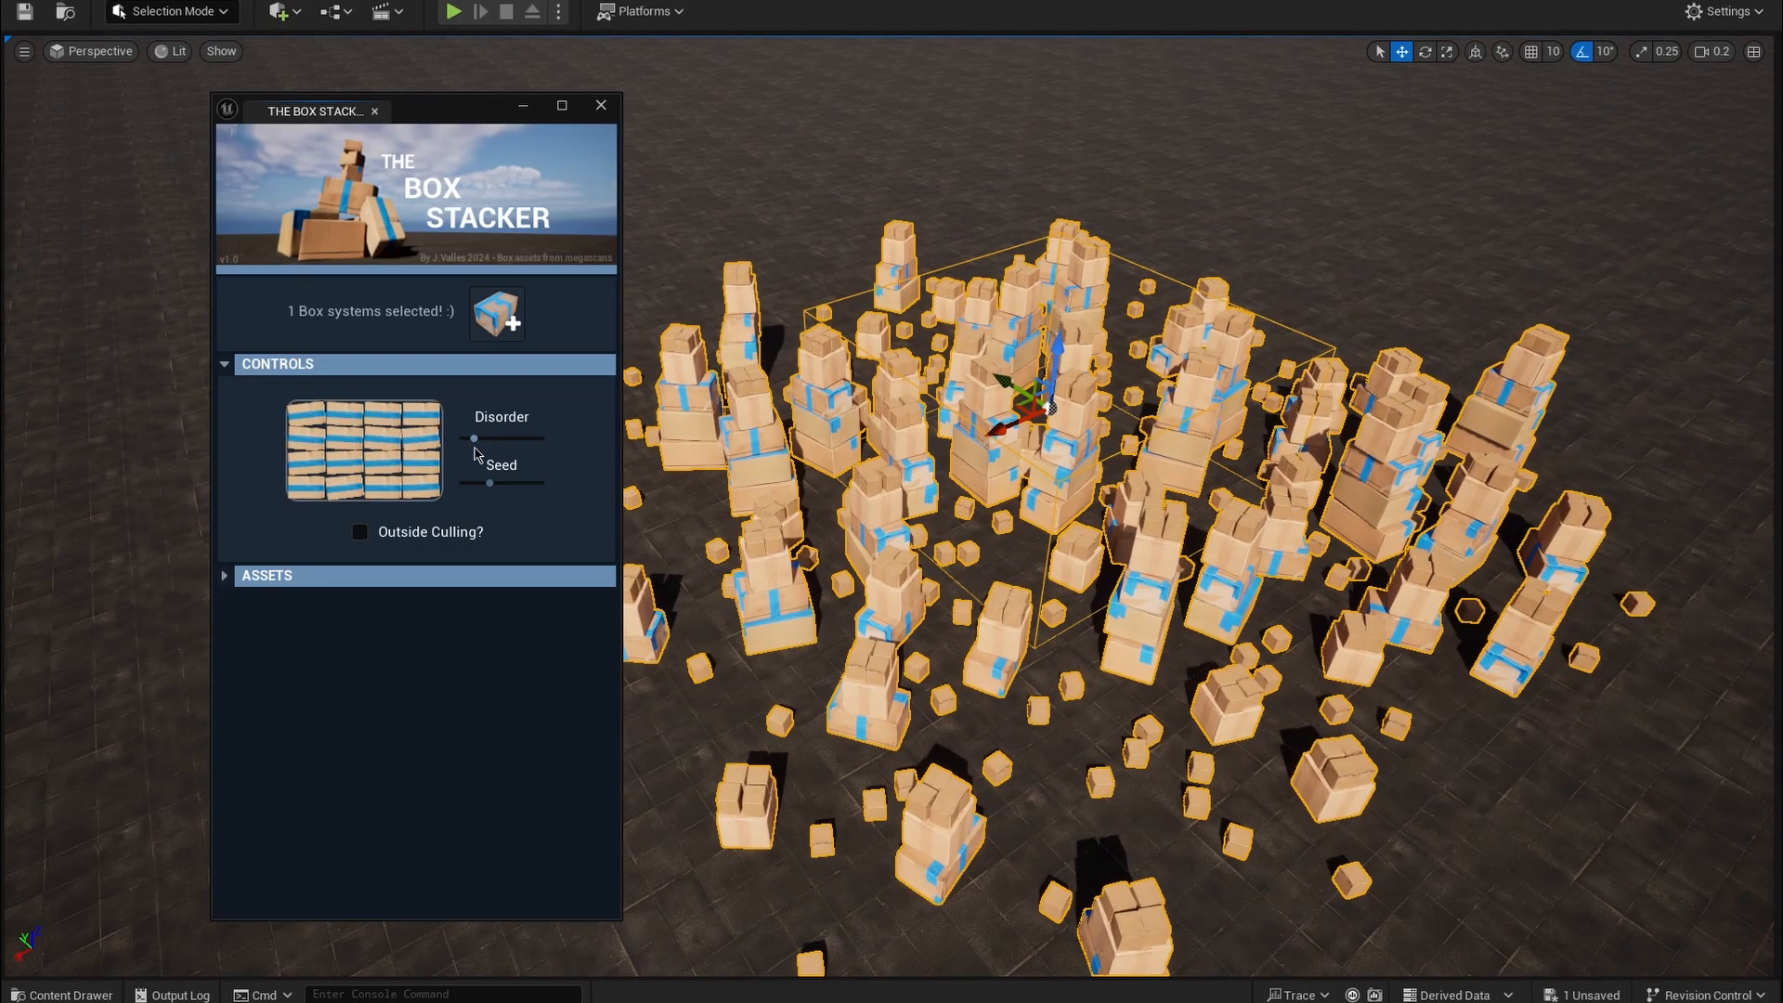
{"action": "right_click_drag", "start_coordinate": [912, 447], "coordinate": [851, 437]}
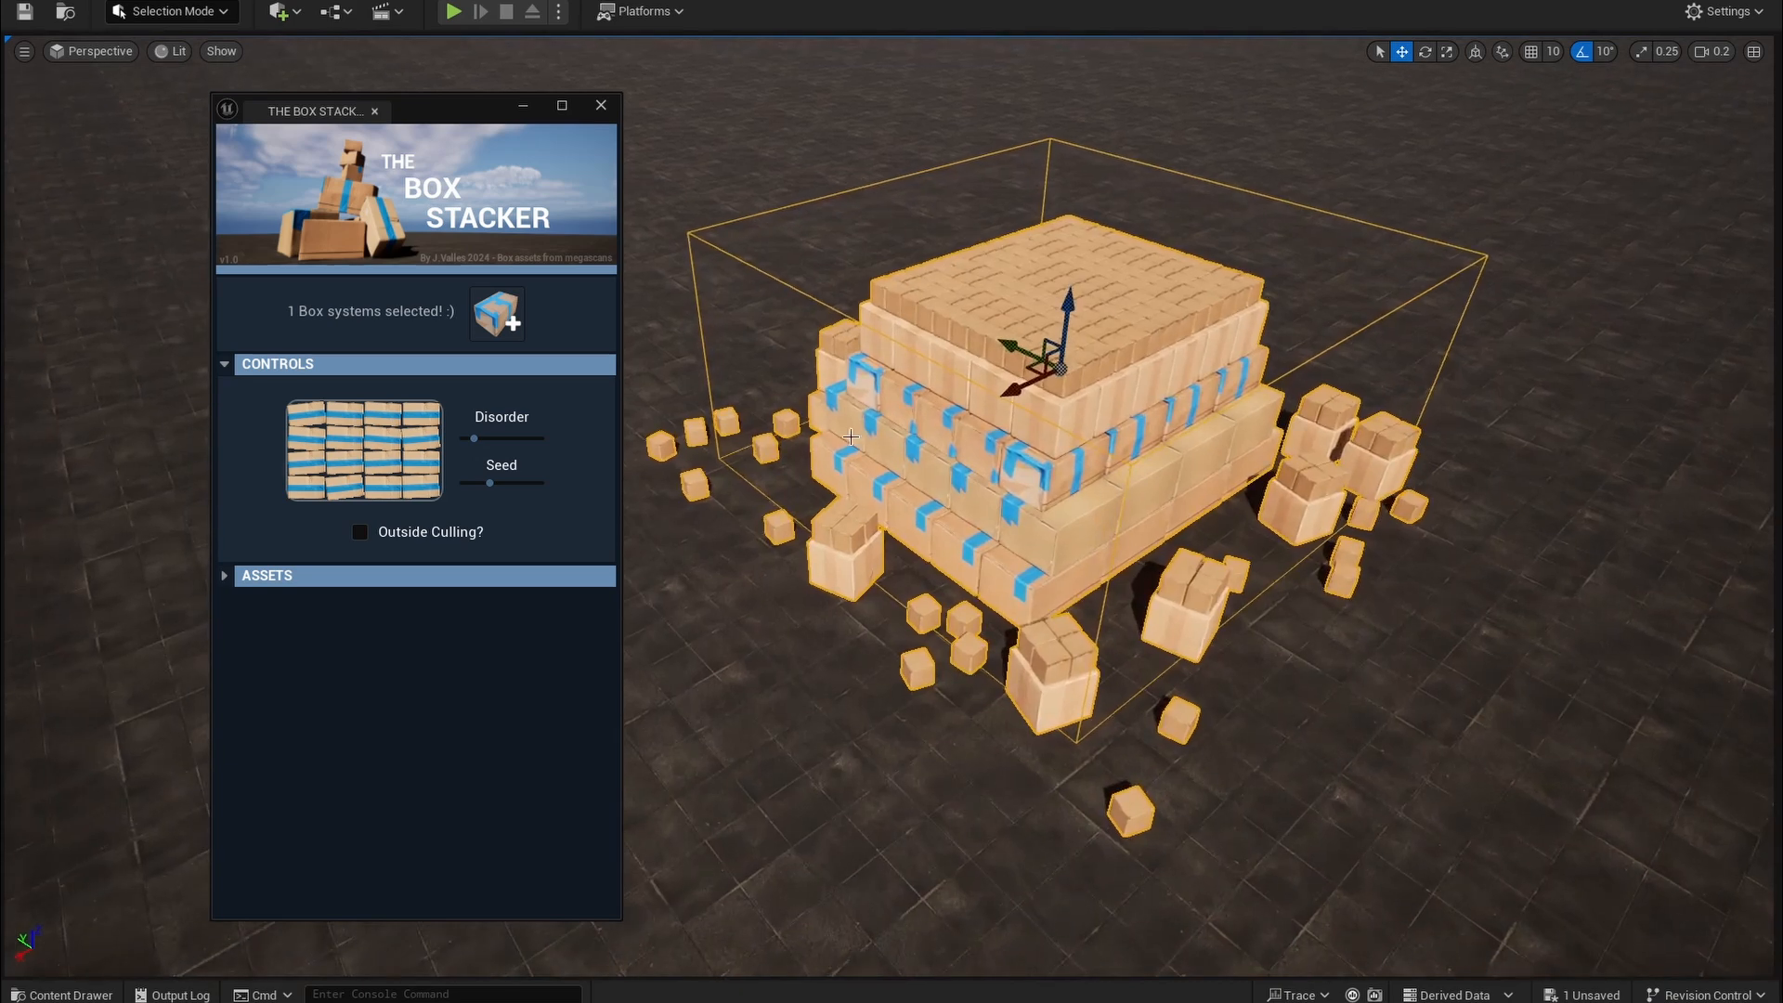
{"action": "left_click_drag", "start_coordinate": [485, 439], "coordinate": [500, 441]}
{"action": "right_click_drag", "start_coordinate": [1099, 477], "coordinate": [1099, 540]}
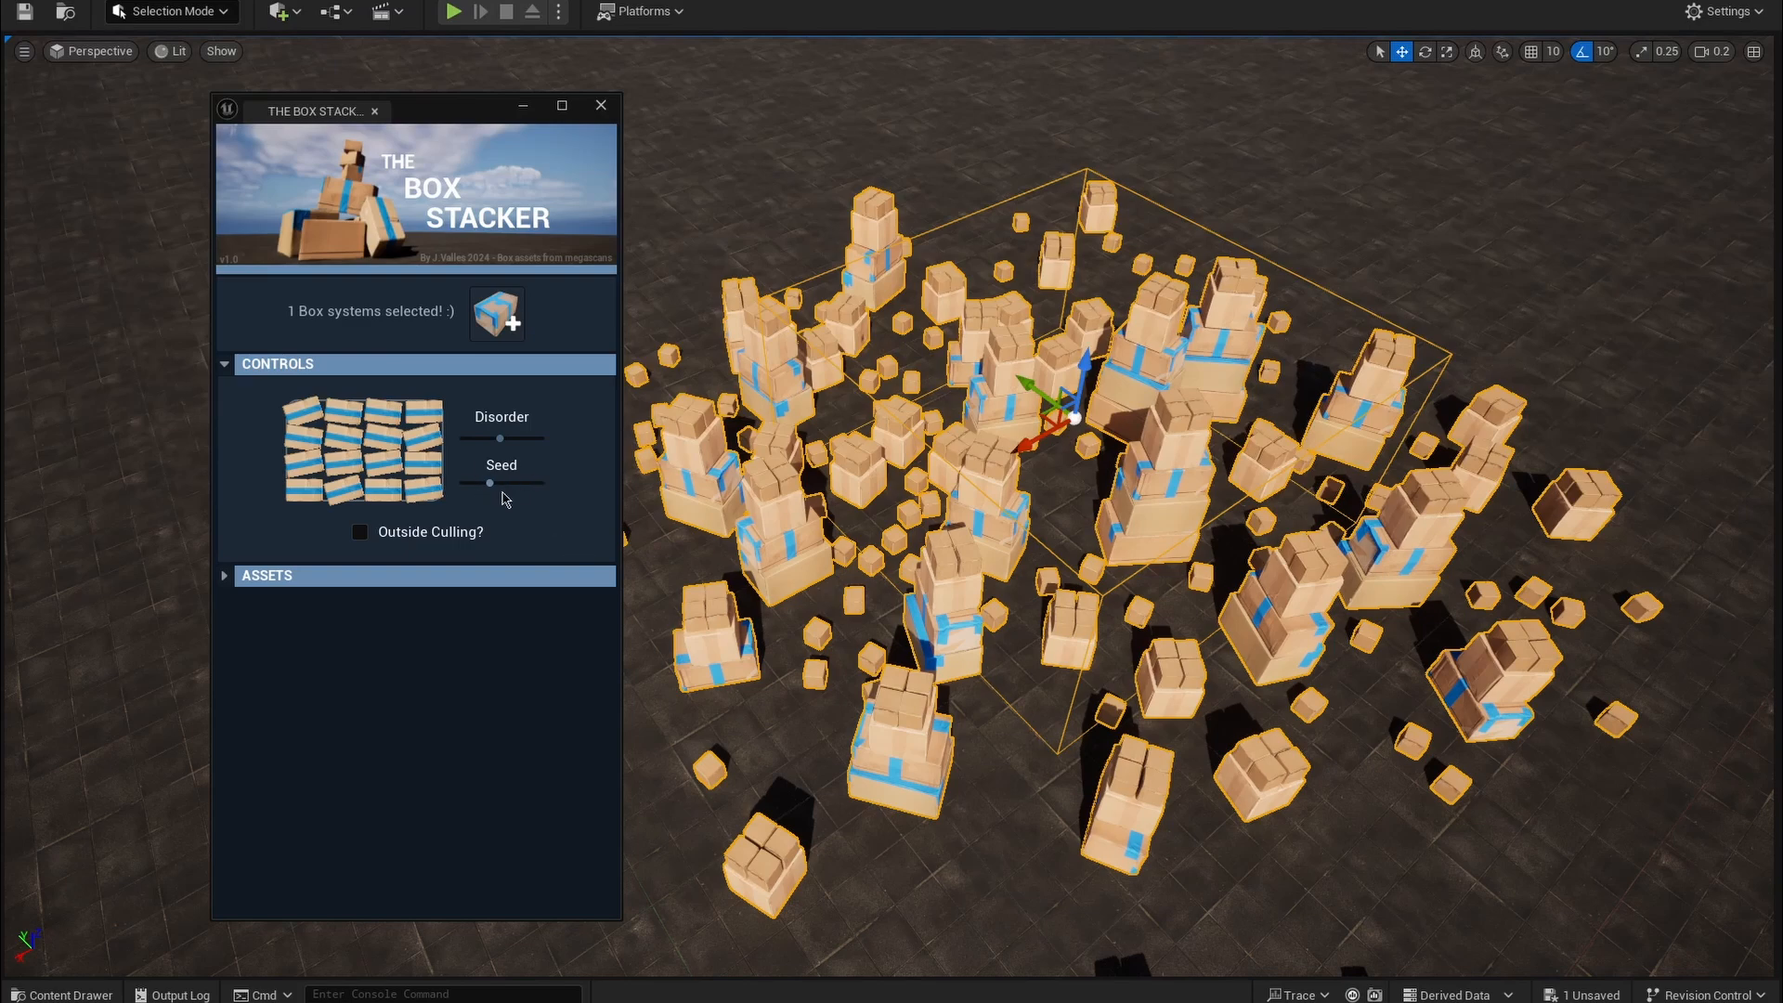
Step: Set the Seed to about two thirds of its range and the Disorder to its maximum
{"action": "left_click_drag", "start_coordinate": [491, 483], "coordinate": [517, 484]}
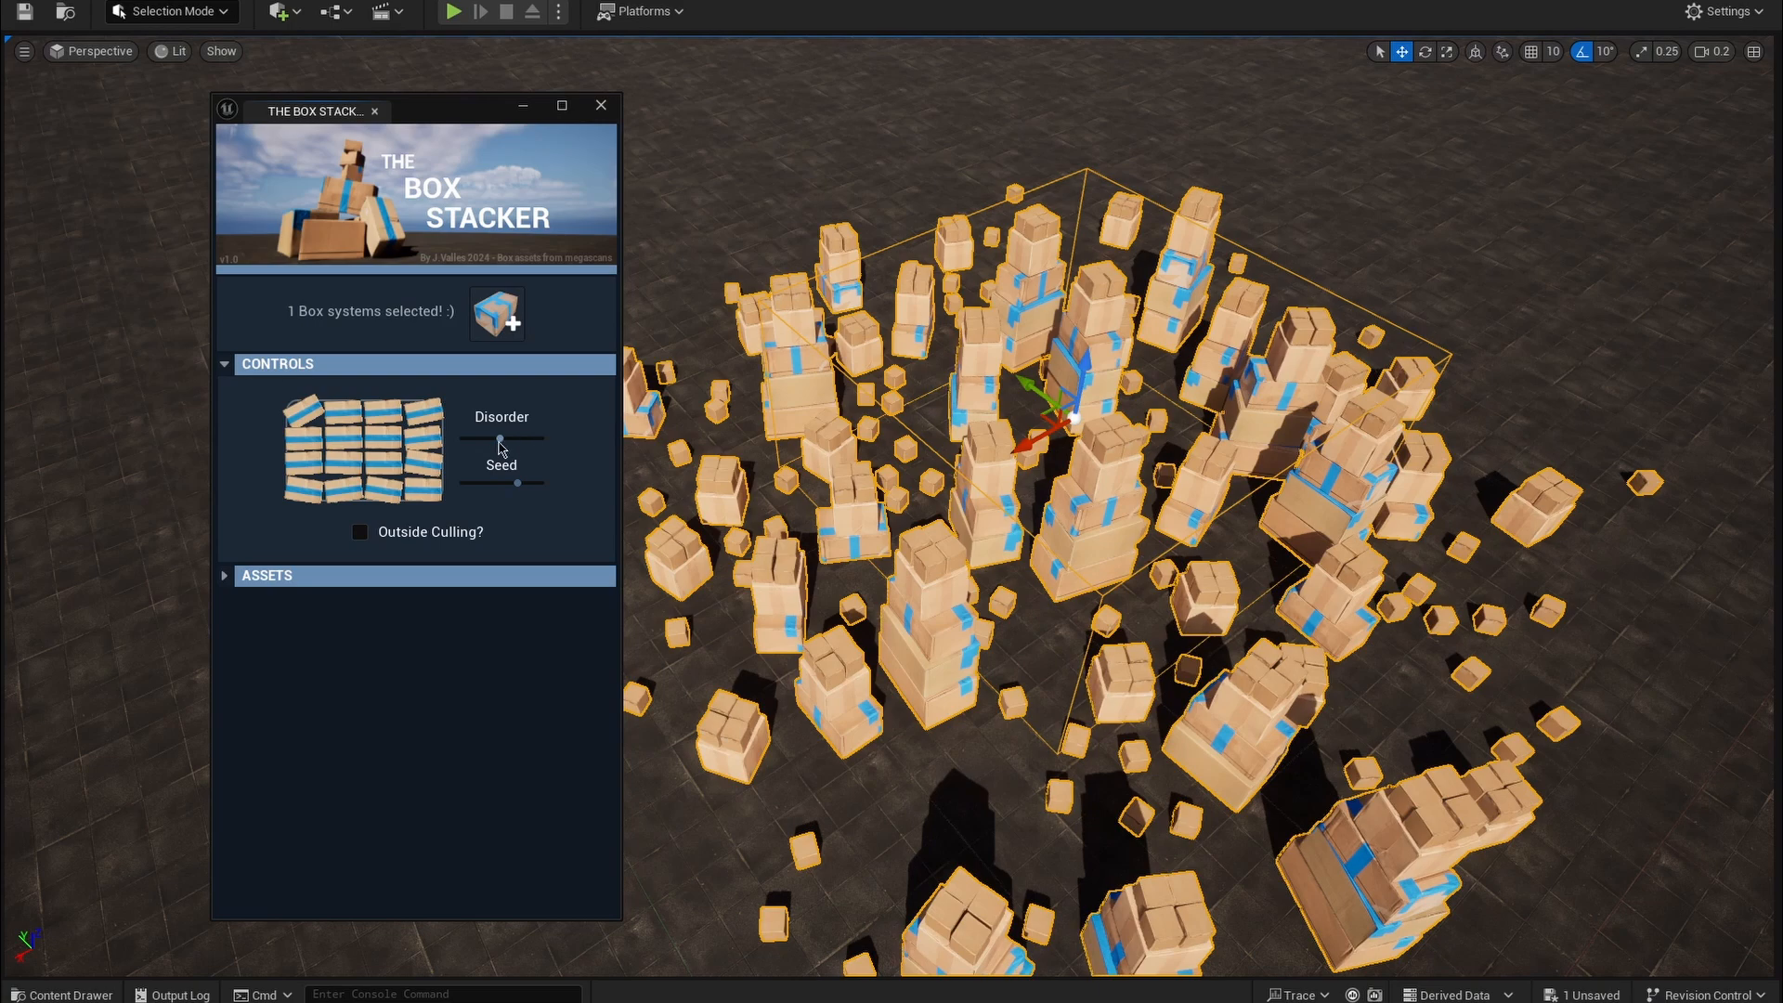
{"action": "left_click_drag", "start_coordinate": [501, 439], "coordinate": [545, 439]}
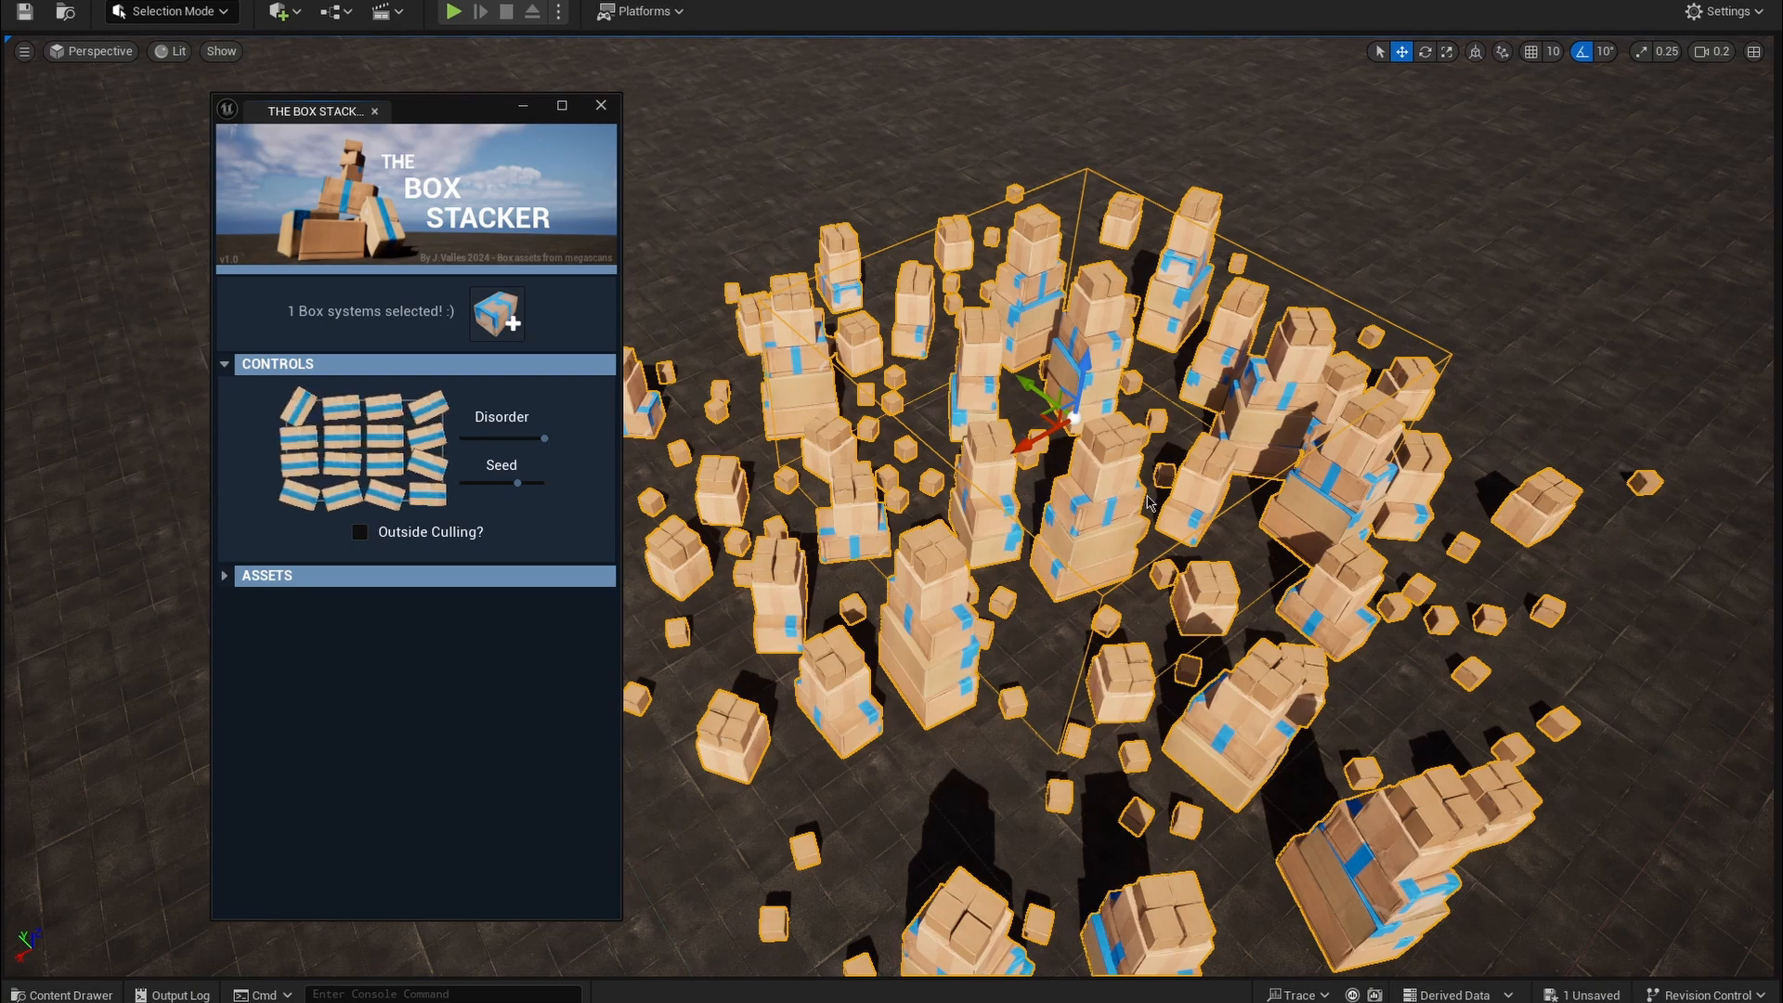
{"action": "mouse_move", "coordinate": [1057, 487]}
{"action": "left_mouse_down", "text": "alt"}
{"action": "mouse_move", "coordinate": [1021, 474]}
{"action": "mouse_move", "coordinate": [1142, 483]}
{"action": "mouse_move", "coordinate": [860, 465]}
{"action": "mouse_move", "coordinate": [1067, 454]}
{"action": "left_mouse_up", "text": "alt"}
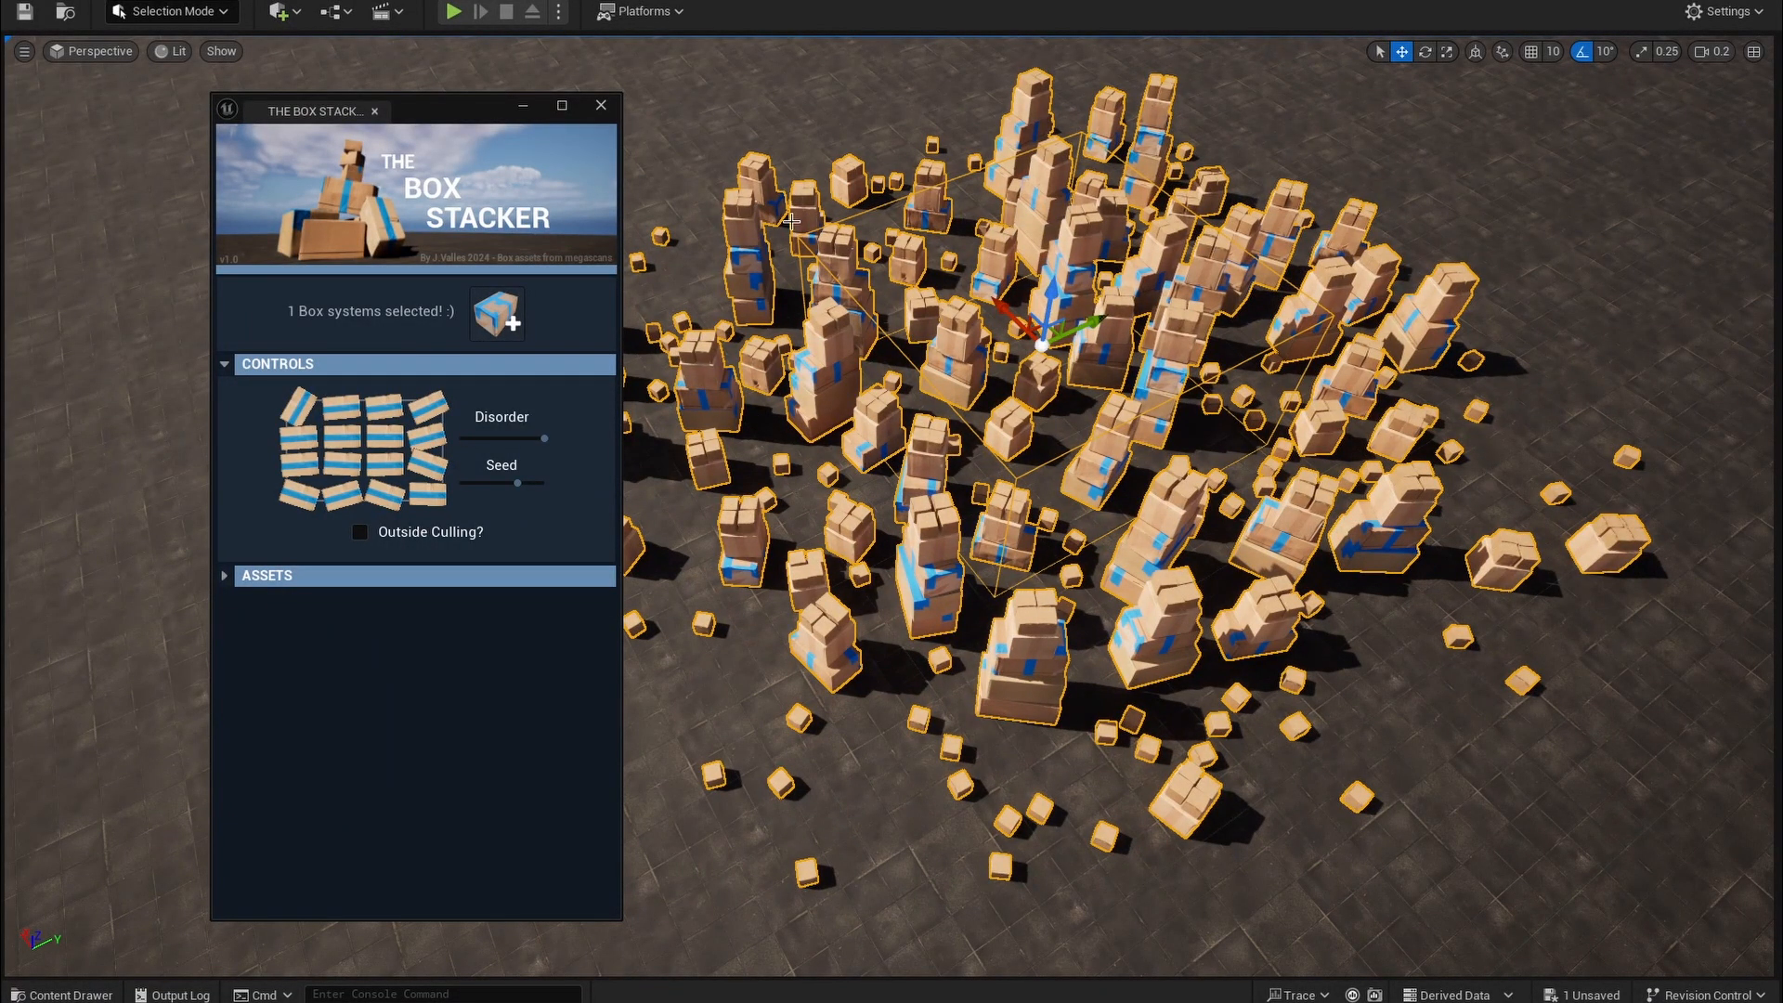
Step: Enable Outside Culling for the box system and enlarge its volume along both horizontal axes
{"action": "left_click", "coordinate": [361, 532]}
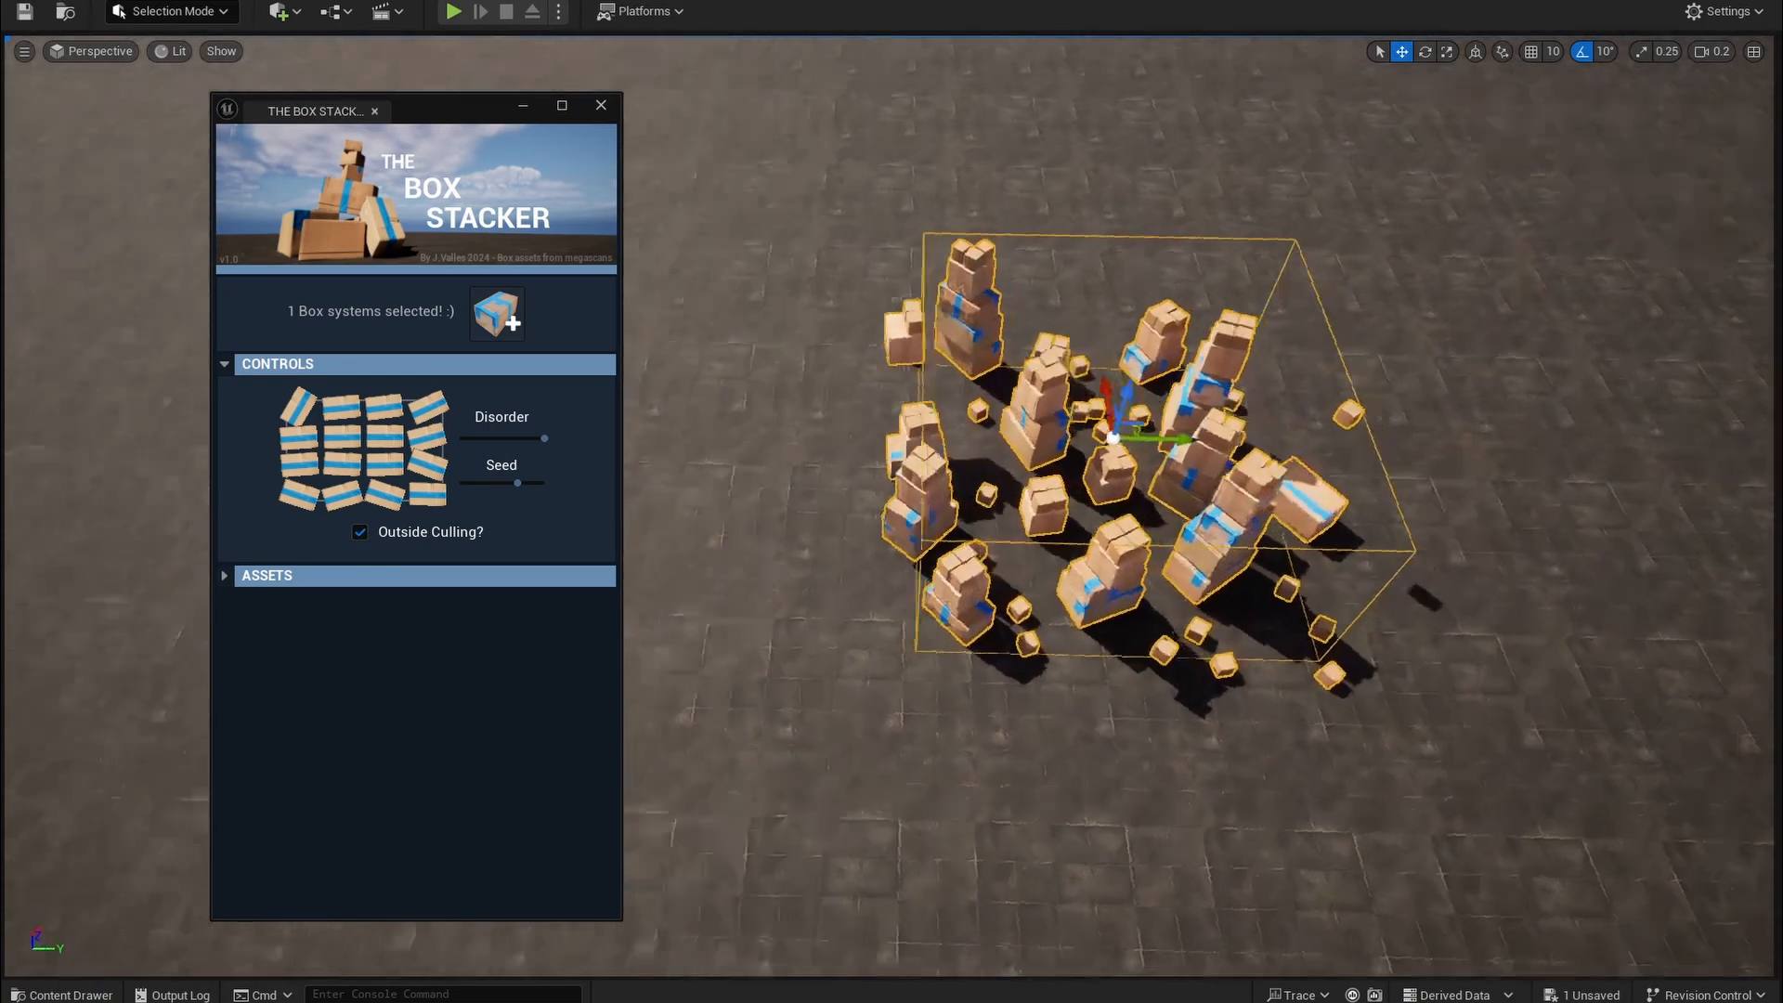
{"action": "left_click_drag", "start_coordinate": [1141, 515], "coordinate": [1318, 501], "text": "alt"}
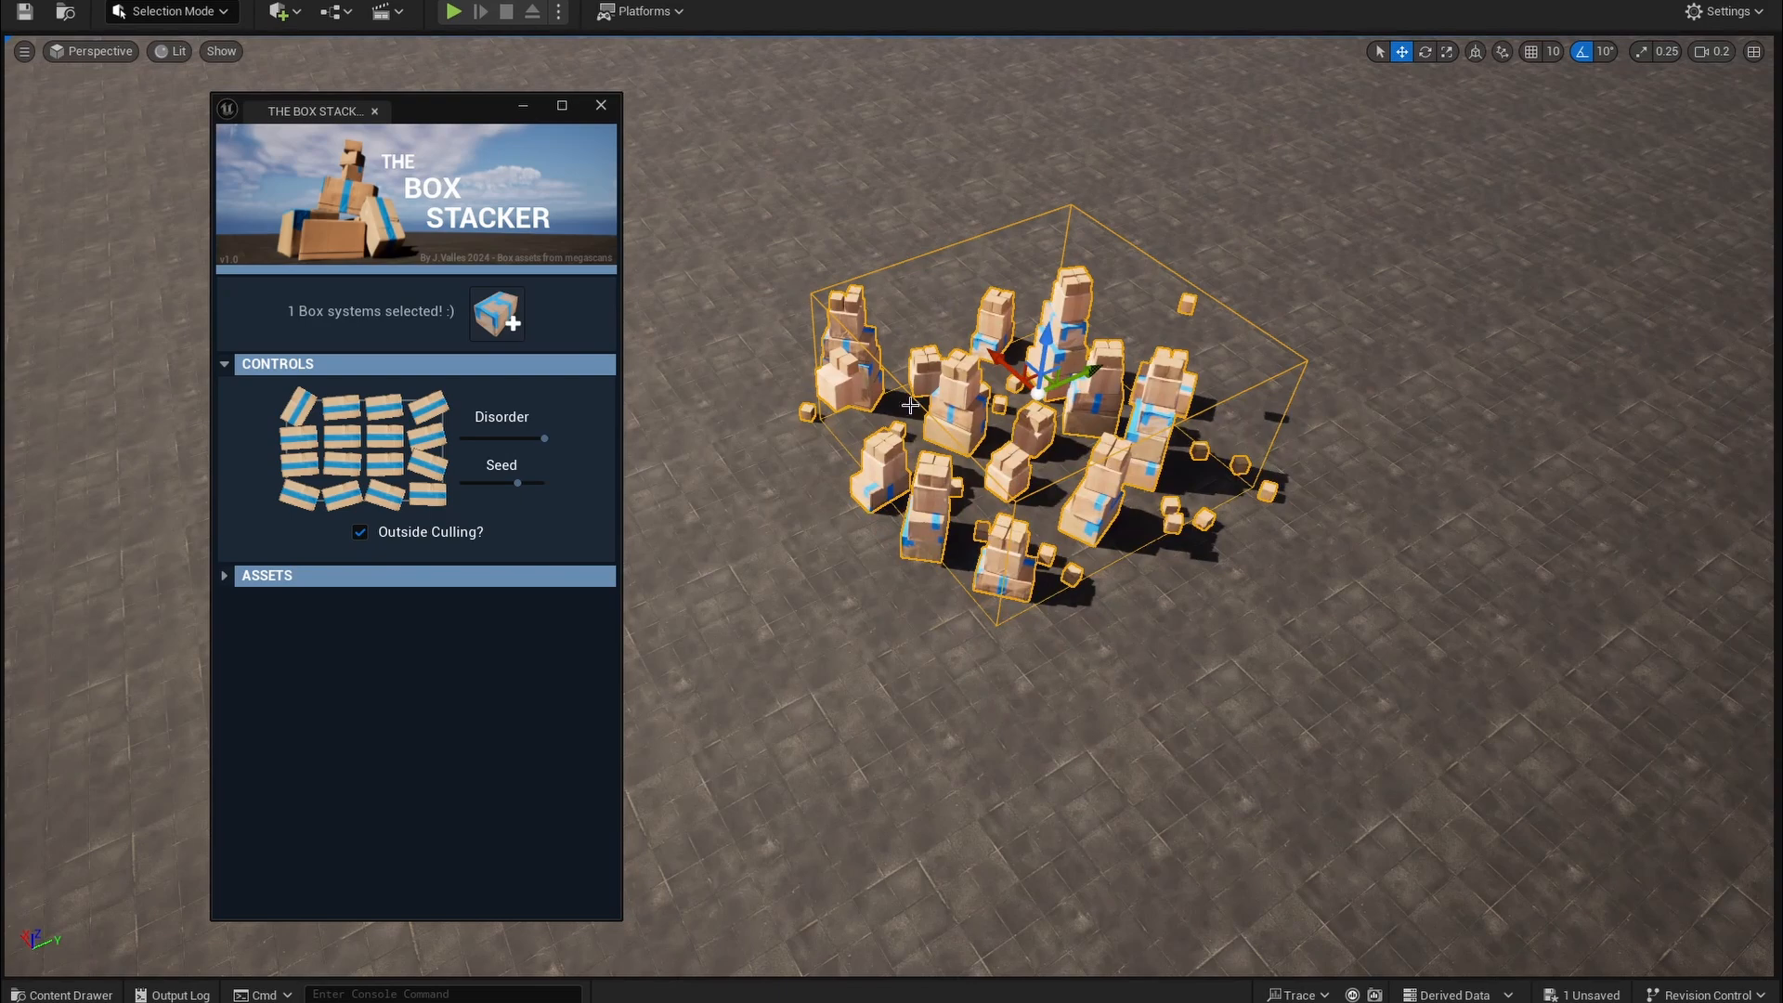
{"action": "key", "text": "space"}
{"action": "key", "text": "space"}
{"action": "left_click_drag", "start_coordinate": [1002, 361], "coordinate": [925, 296]}
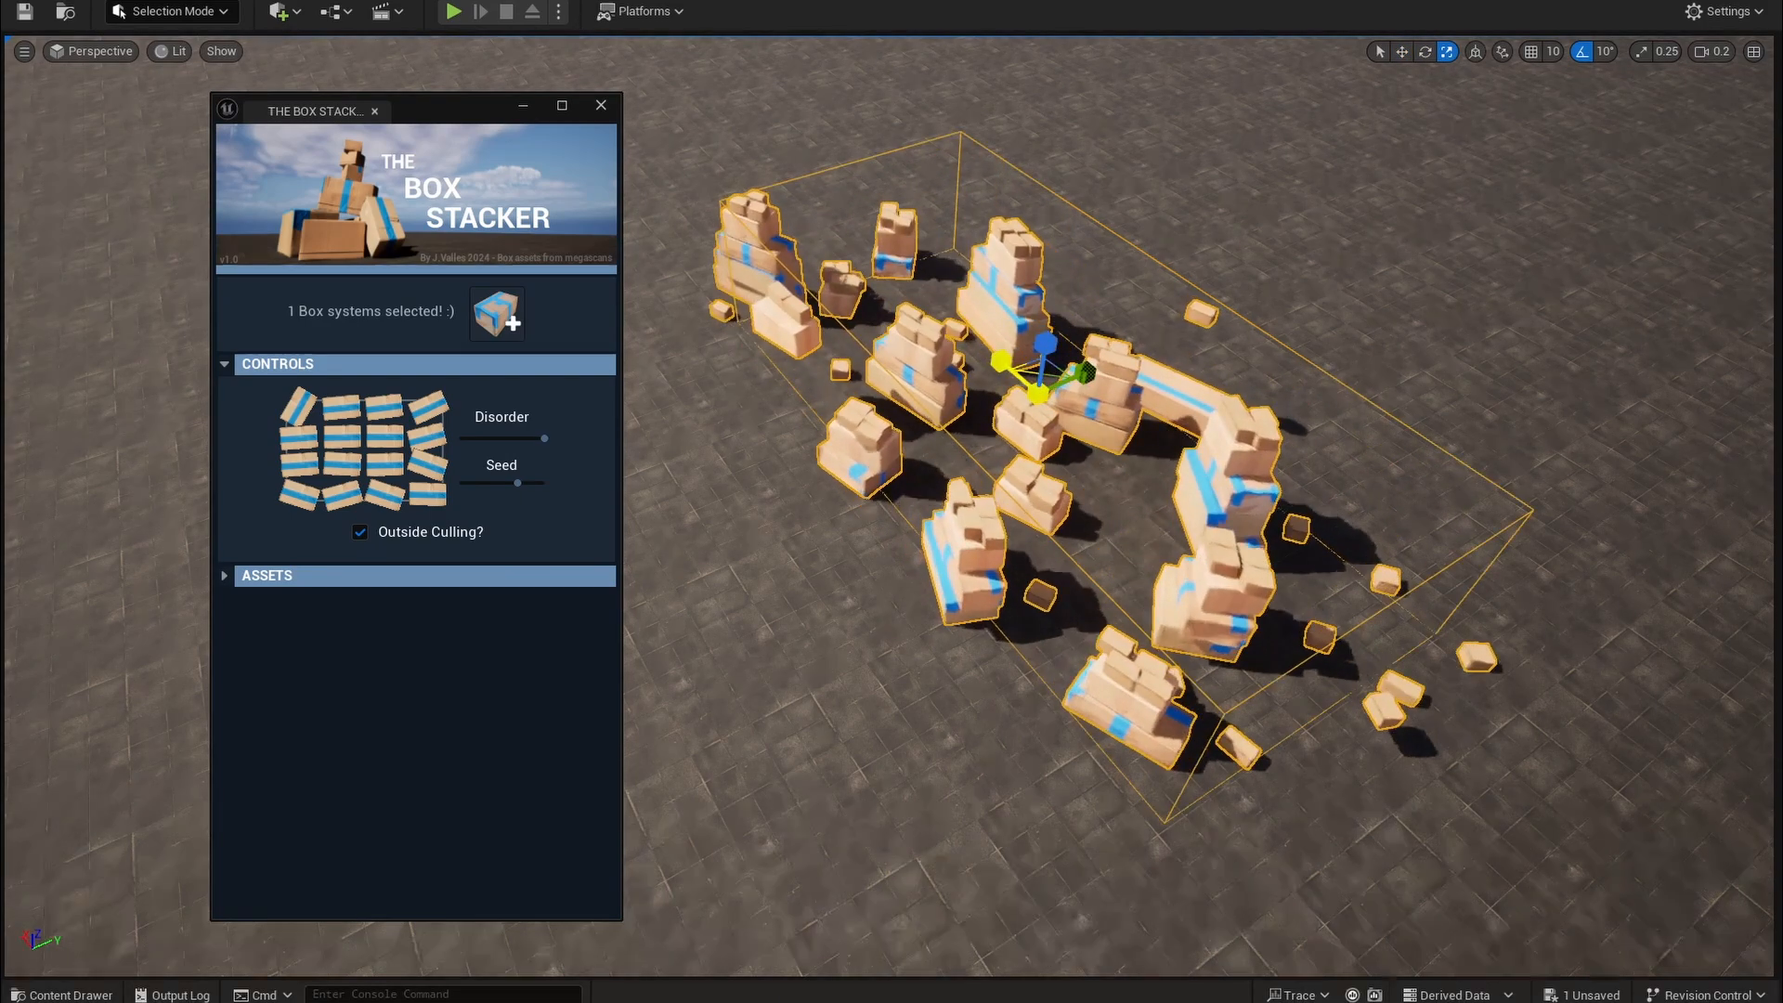
{"action": "left_click_drag", "start_coordinate": [1084, 373], "coordinate": [1171, 332]}
{"action": "key", "text": "s"}
{"action": "right_click_drag", "start_coordinate": [1077, 483], "coordinate": [1119, 507]}
{"action": "key", "text": "a"}
Step: Turn Outside Culling off and back on to compare the enlarged box system
{"action": "left_click", "coordinate": [362, 539]}
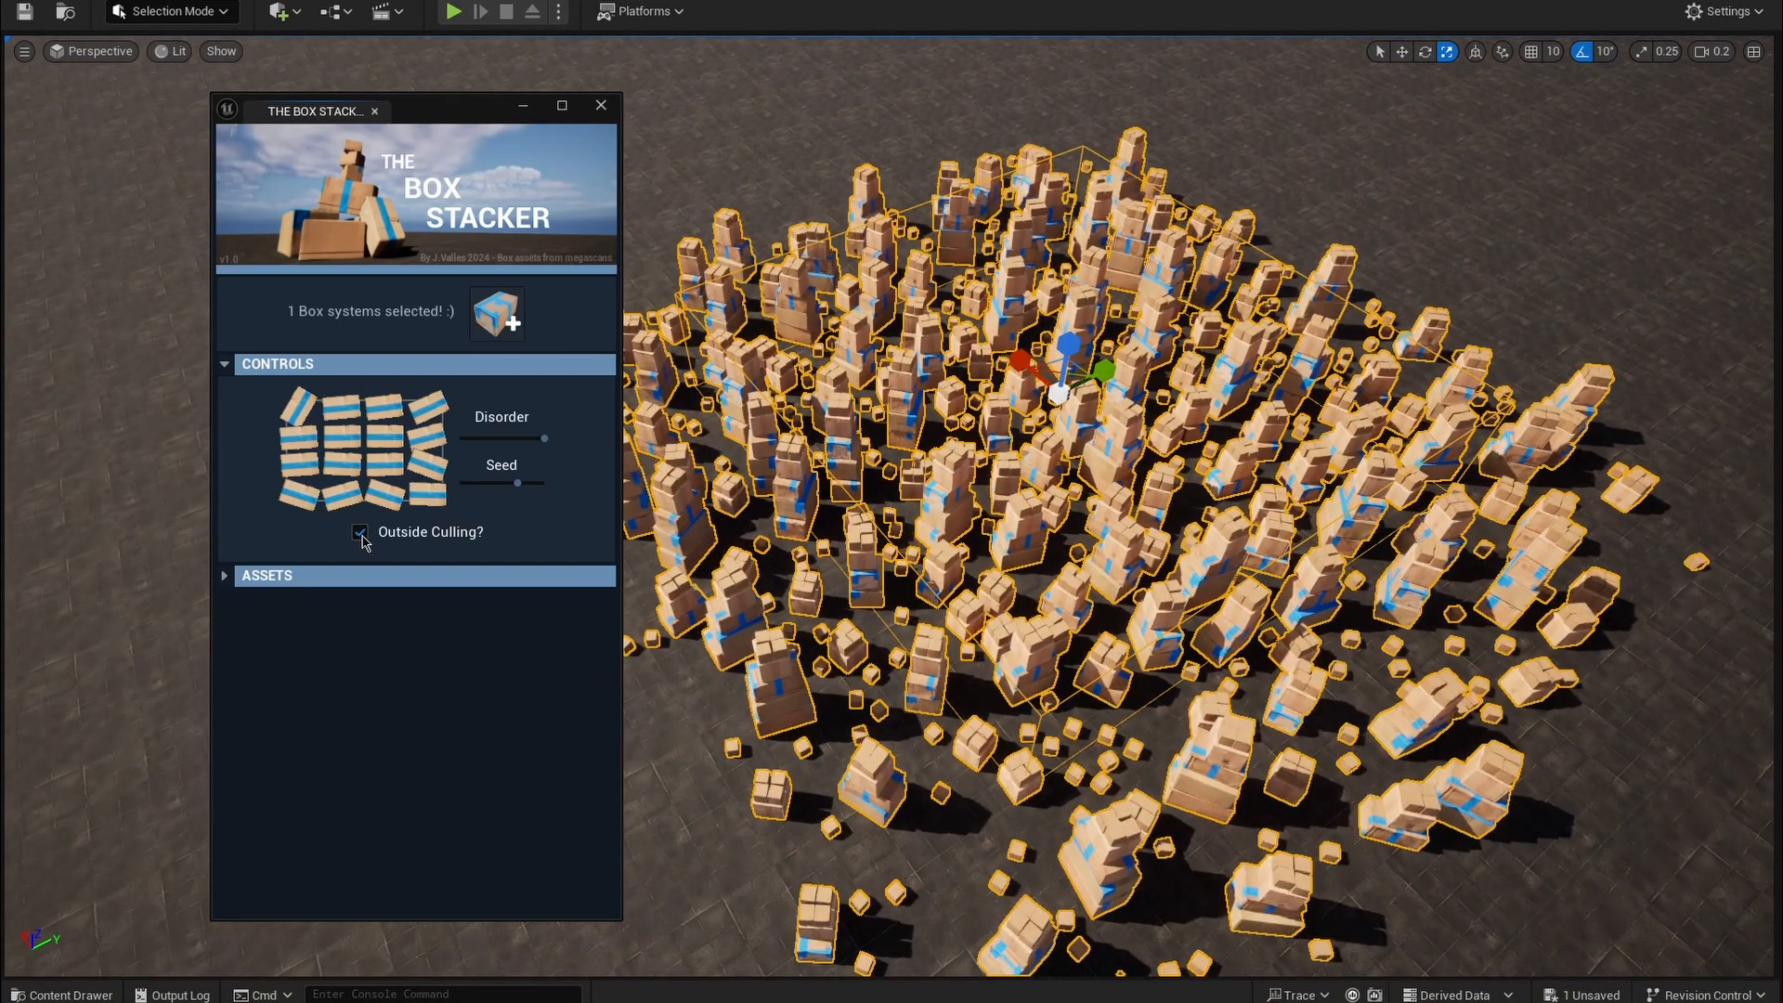
{"action": "left_click", "coordinate": [362, 536]}
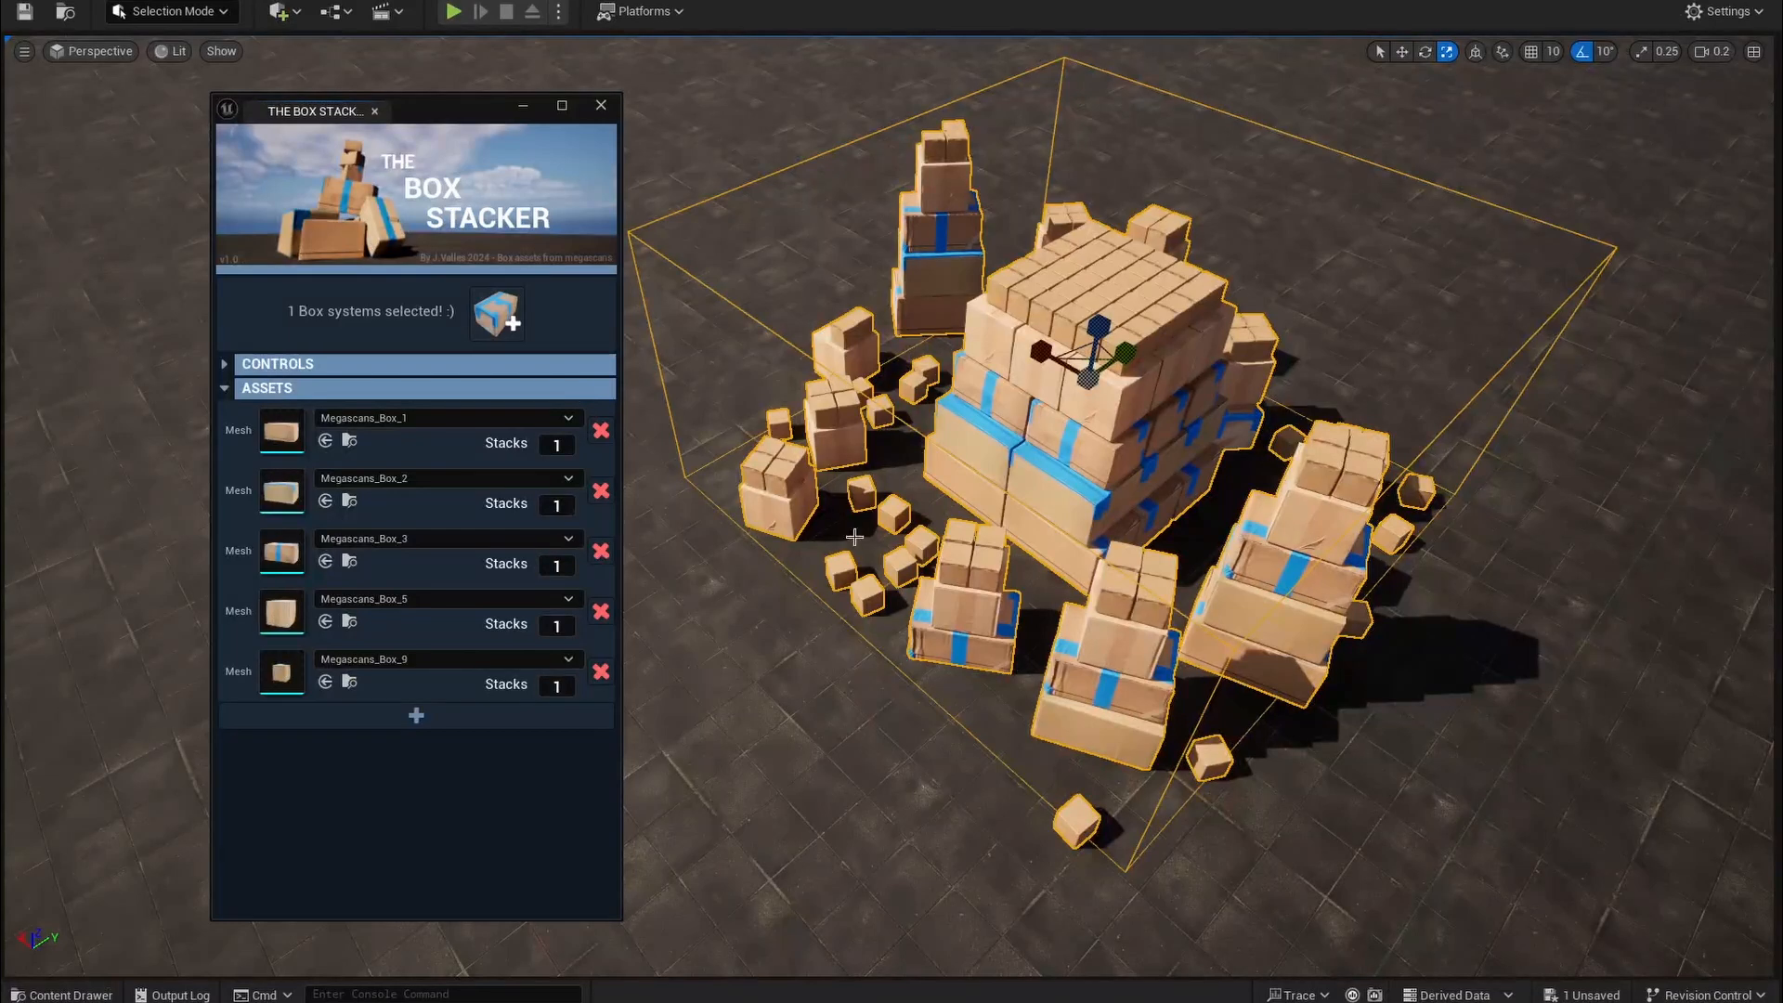
Step: Remove all five box meshes, Megascans_Box_1, 2, 3, 5 and 9, from the box system's assets
{"action": "right_click_drag", "start_coordinate": [915, 547], "coordinate": [933, 546]}
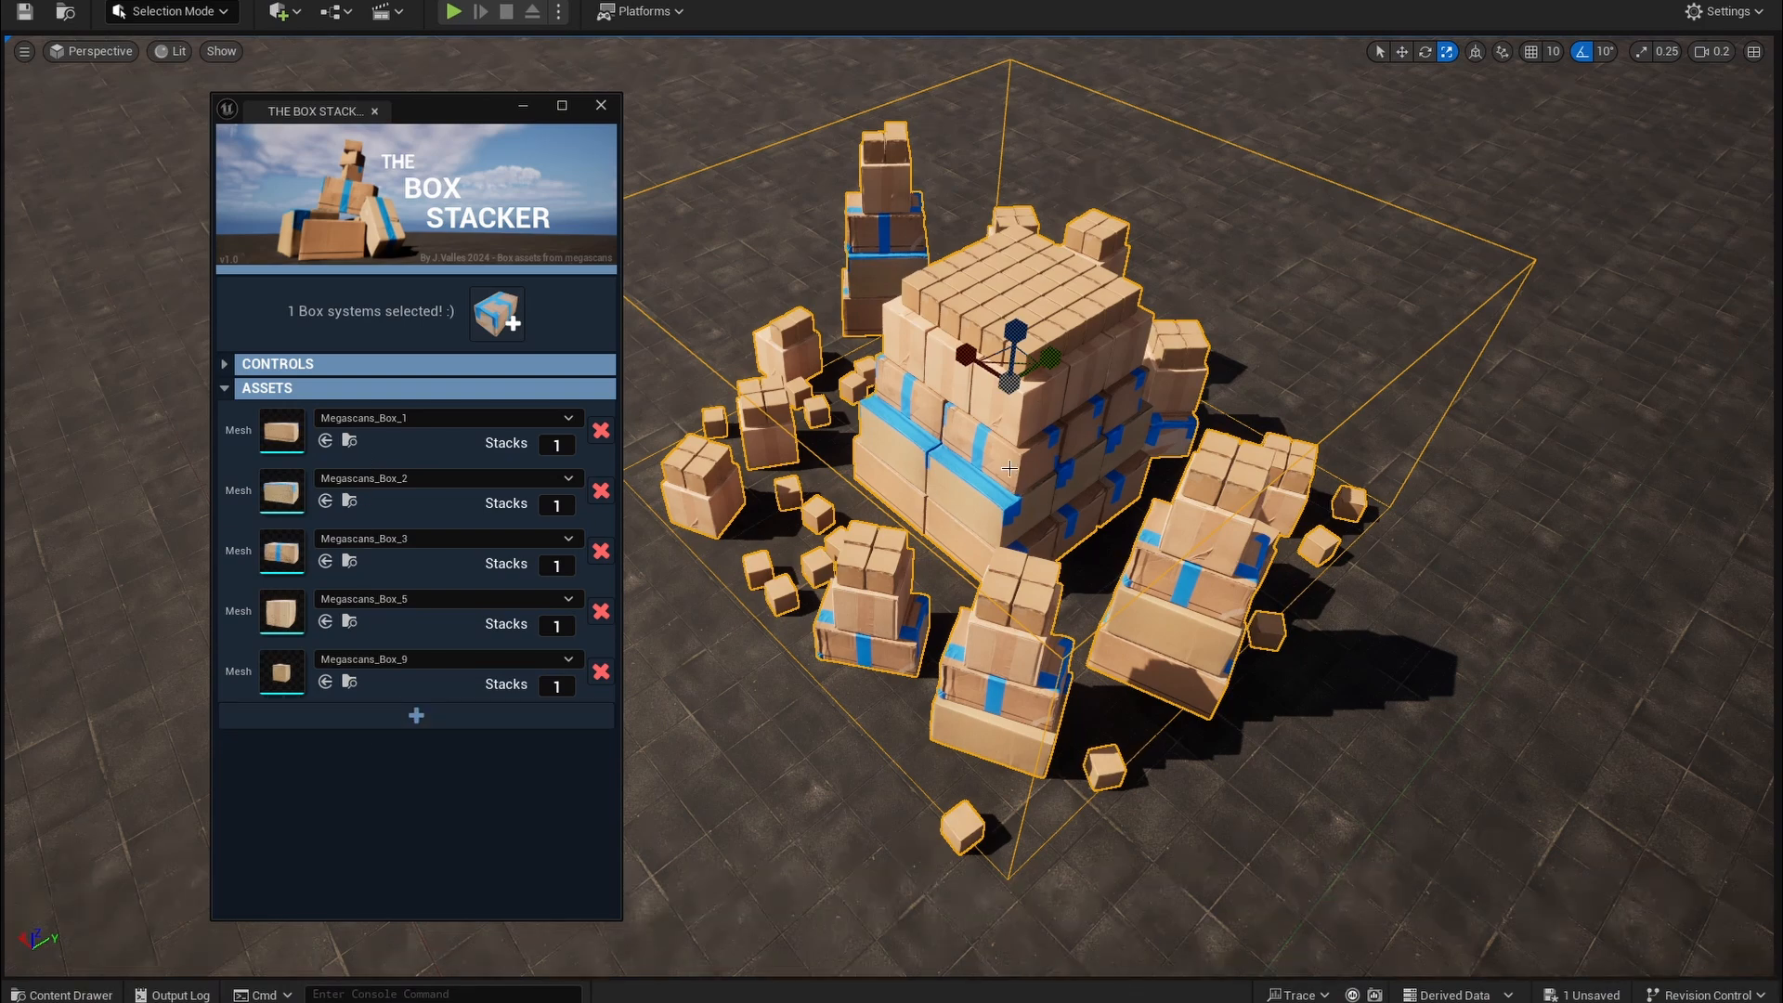
{"action": "mouse_move", "coordinate": [1009, 468]}
{"action": "right_mouse_down"}
{"action": "mouse_move", "coordinate": [1014, 436]}
{"action": "mouse_move", "coordinate": [1012, 469]}
{"action": "right_mouse_up"}
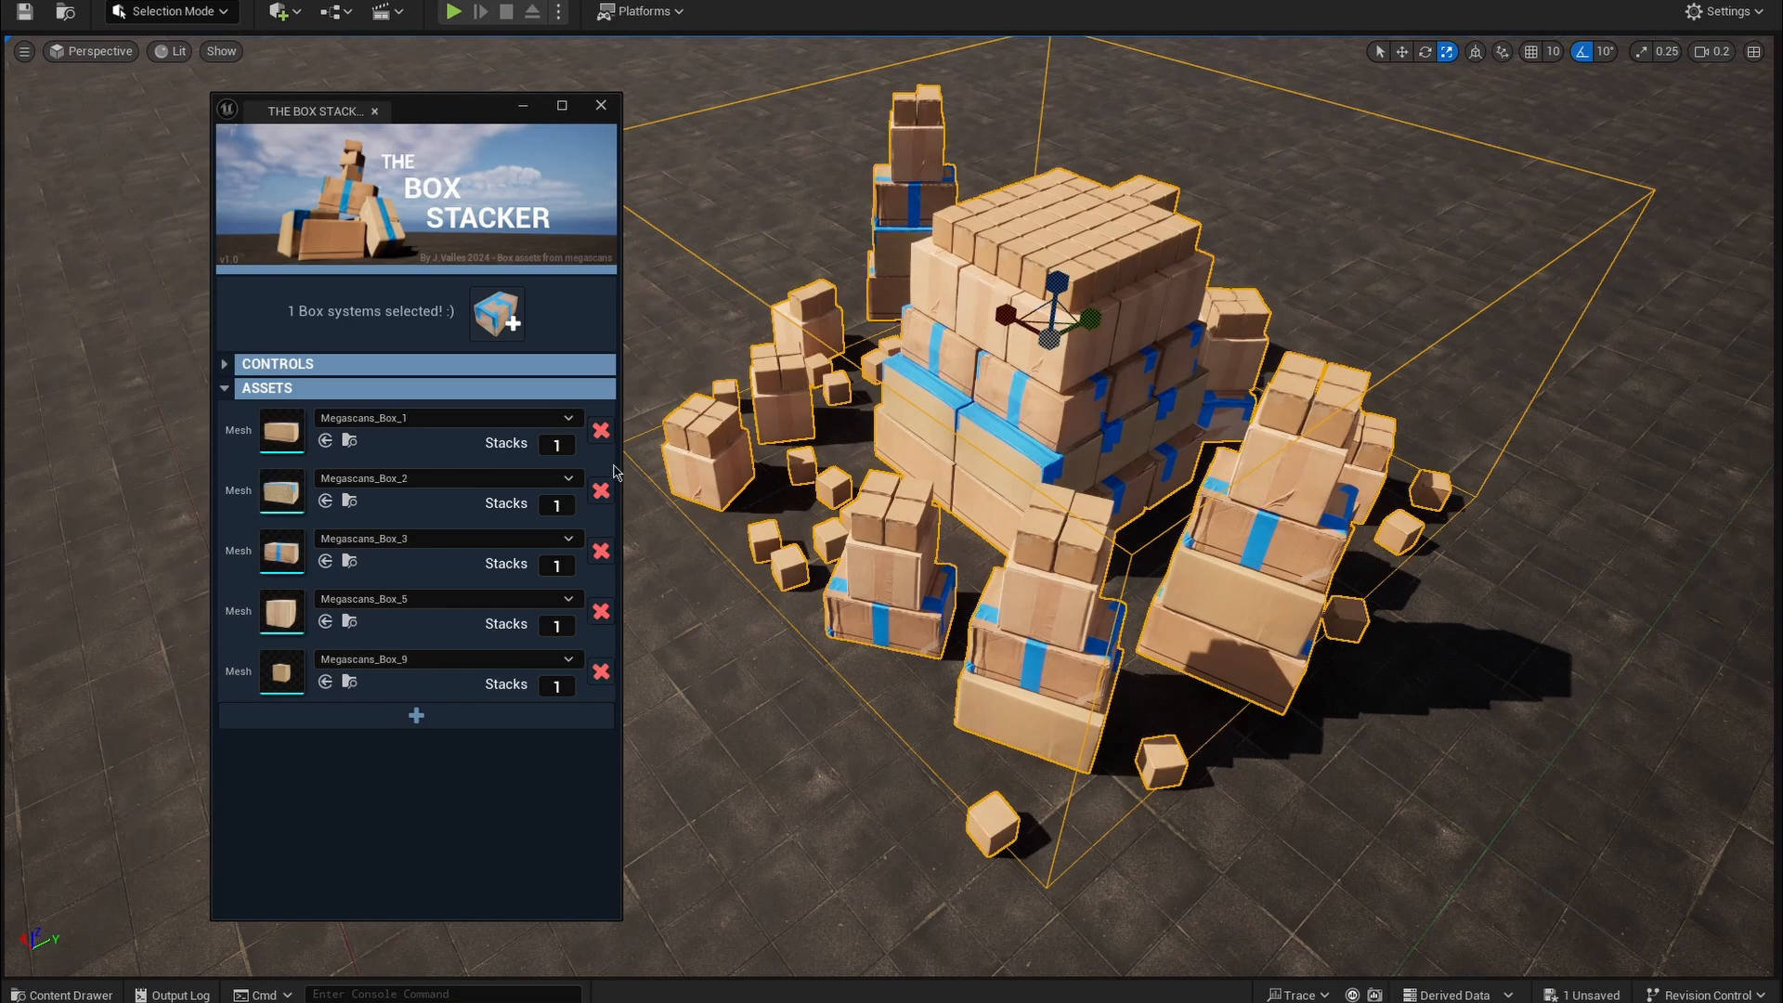
{"action": "left_click", "coordinate": [609, 443]}
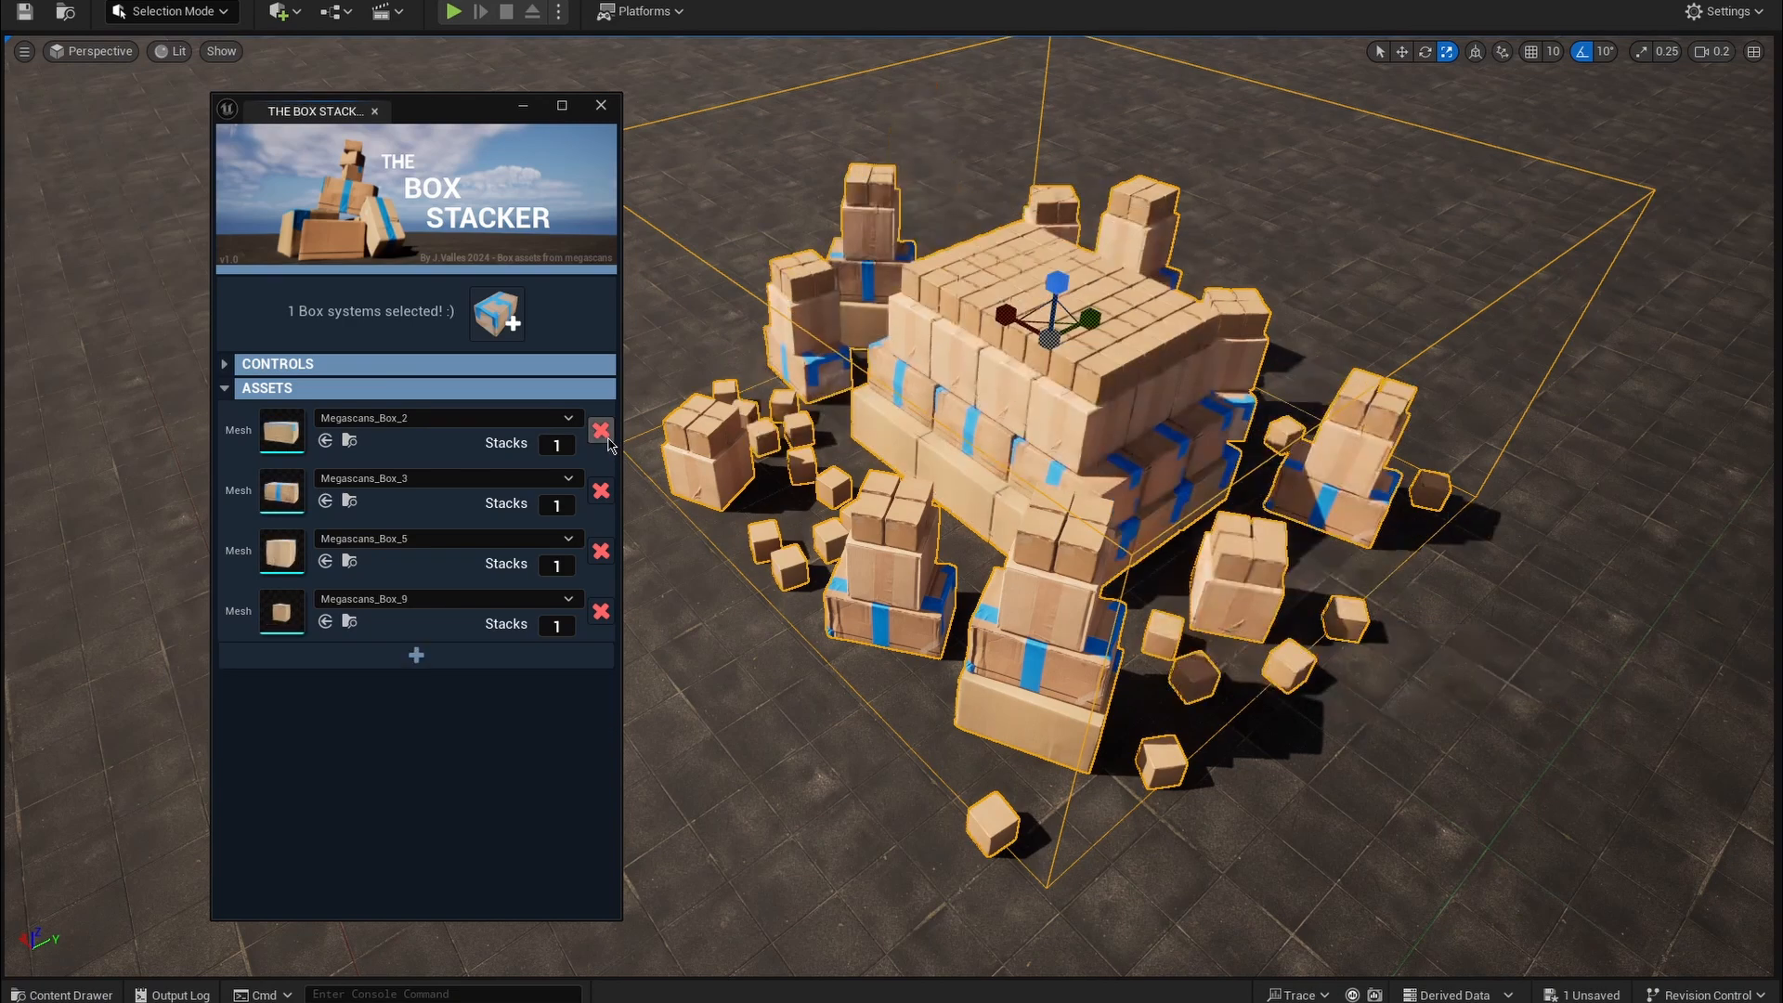
{"action": "left_click", "coordinate": [609, 443]}
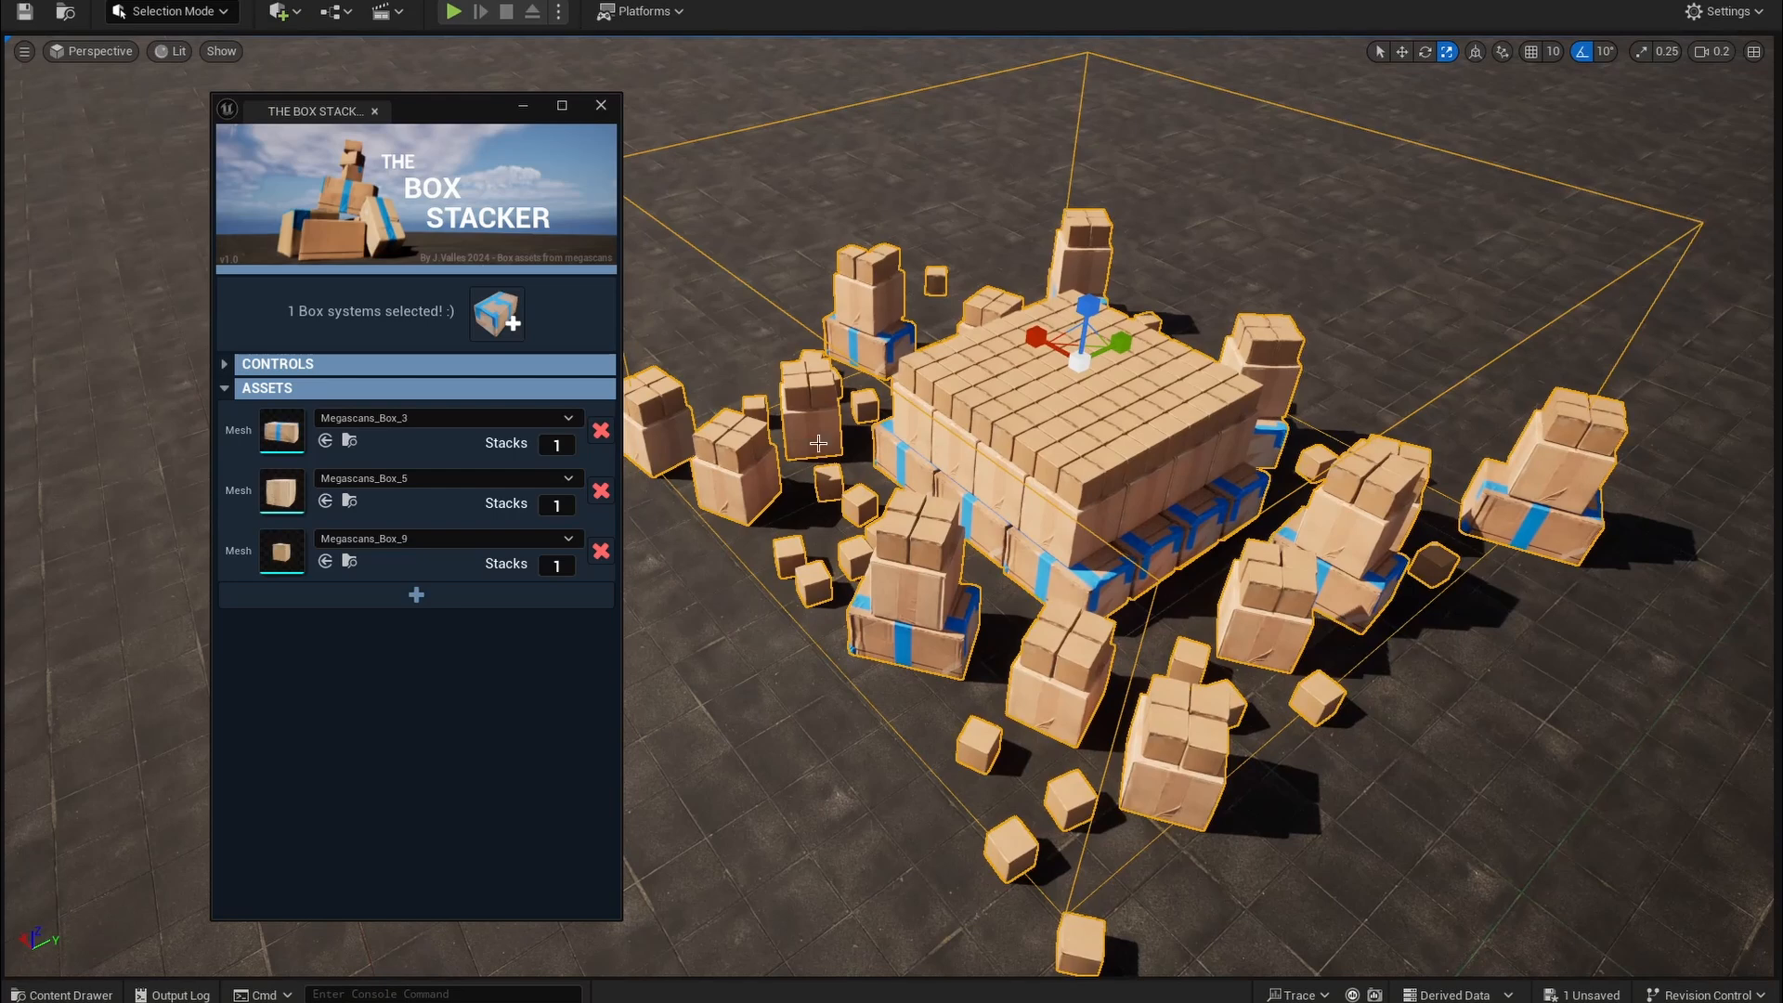
{"action": "left_click", "coordinate": [609, 437]}
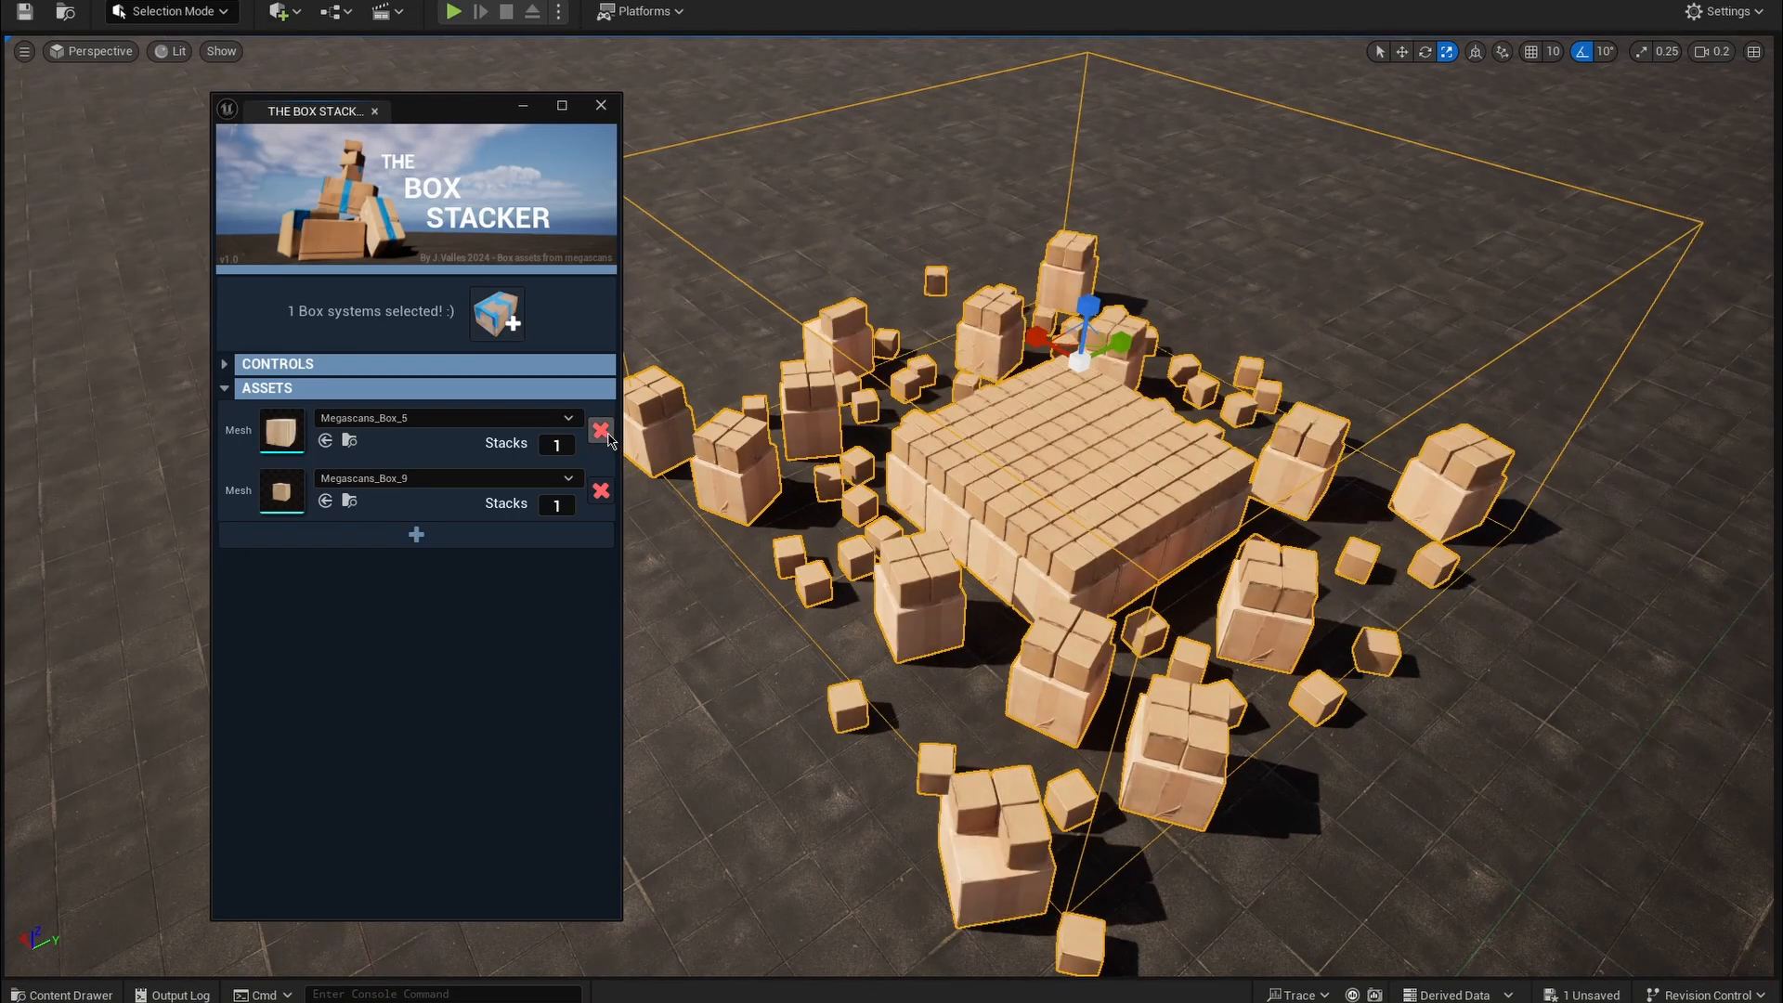
{"action": "left_click", "coordinate": [602, 431]}
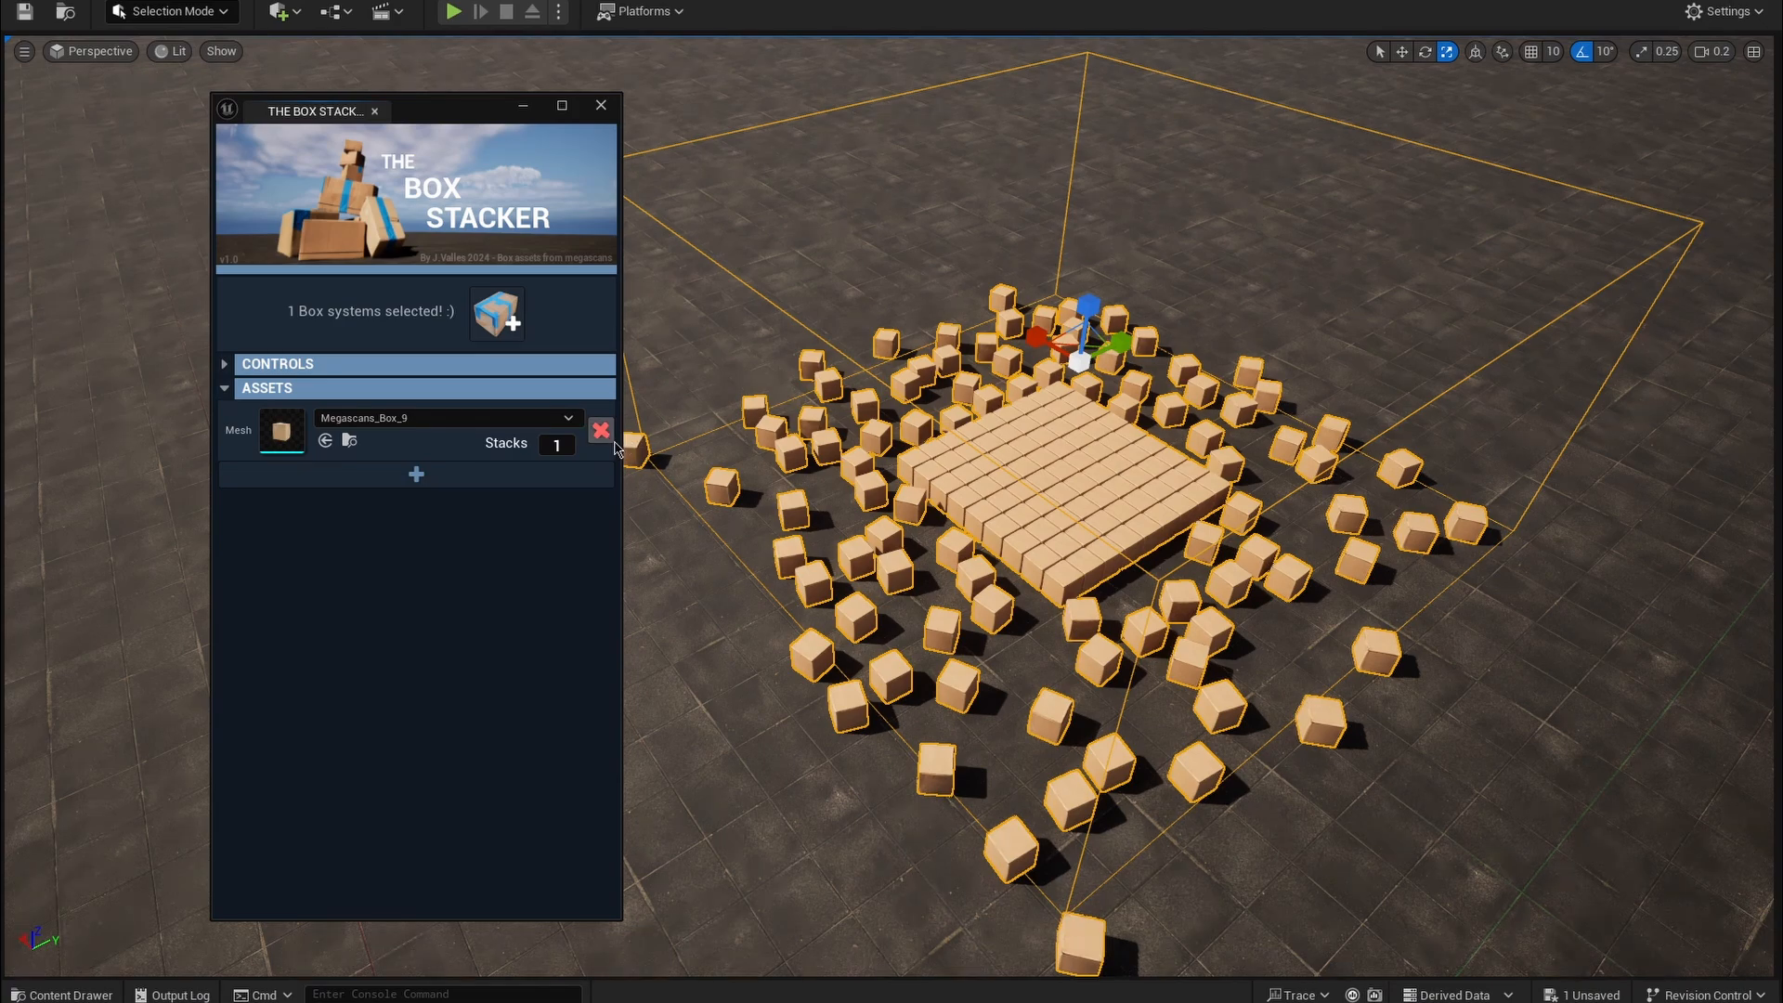
{"action": "left_click", "coordinate": [605, 437]}
{"action": "right_click_drag", "start_coordinate": [905, 494], "coordinate": [557, 494]}
{"action": "right_click_drag", "start_coordinate": [1021, 501], "coordinate": [807, 534]}
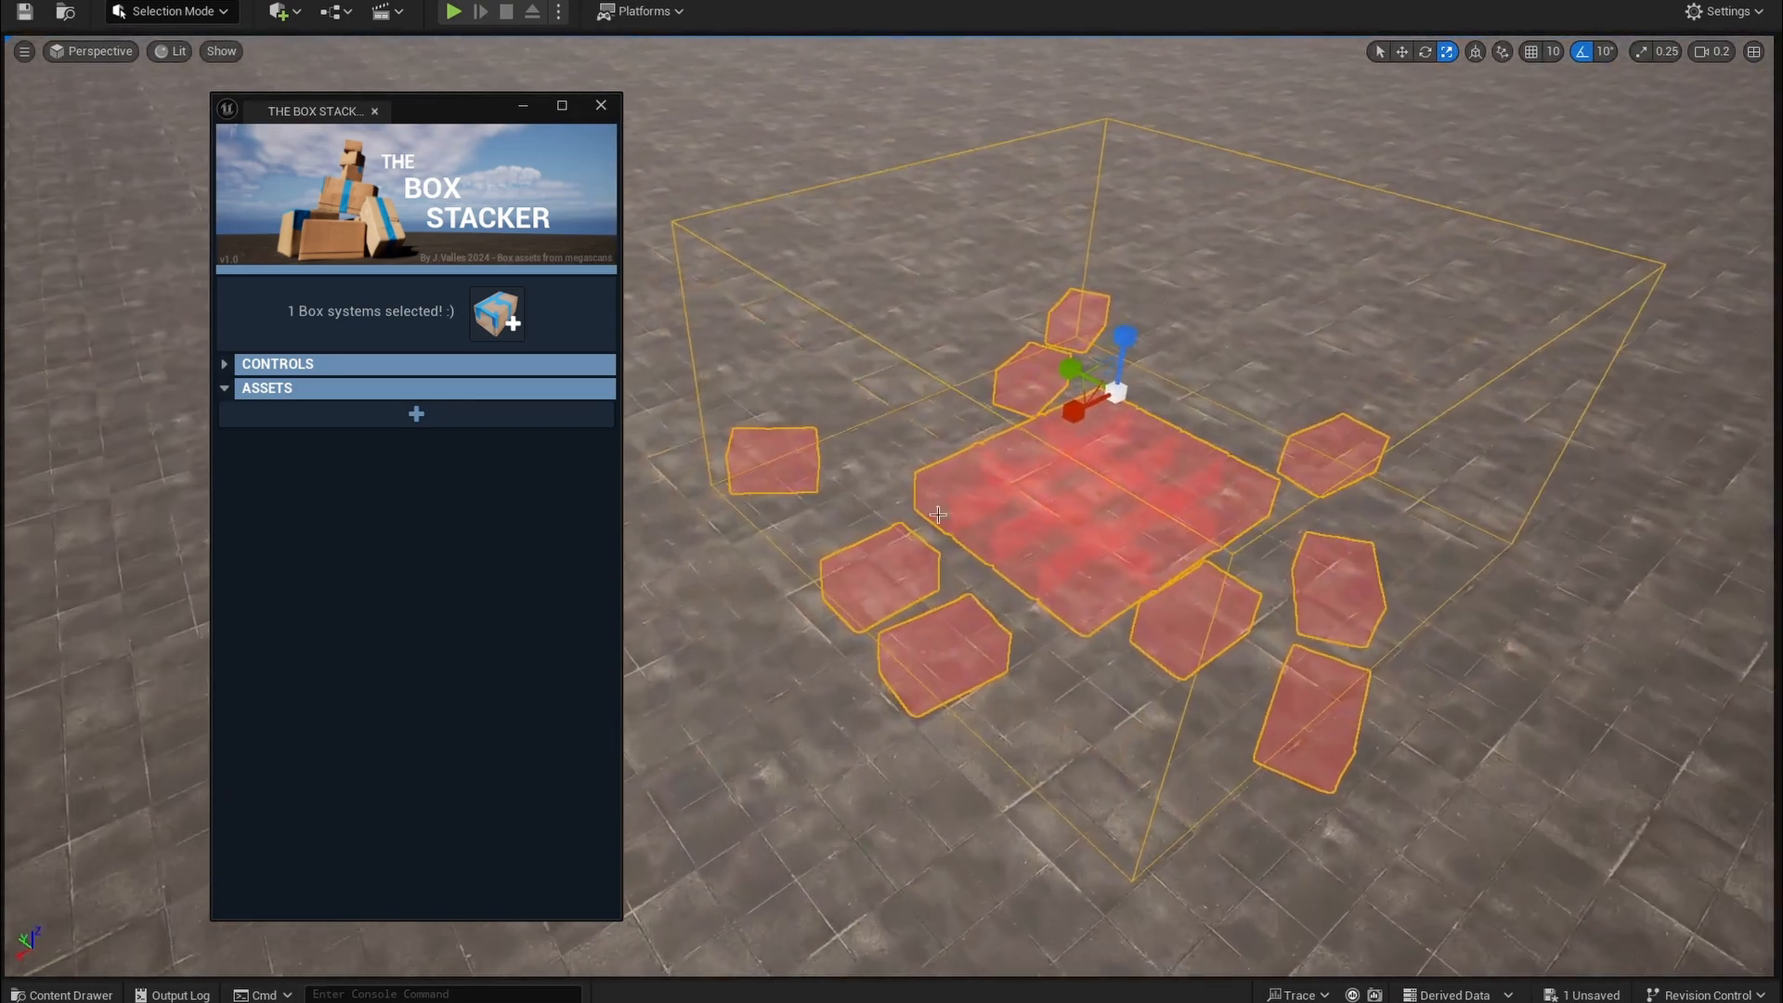
Step: Add a mesh entry to the box system's assets and assign Megascans_Box_3 to it
{"action": "left_click", "coordinate": [501, 422]}
{"action": "left_click", "coordinate": [464, 420]}
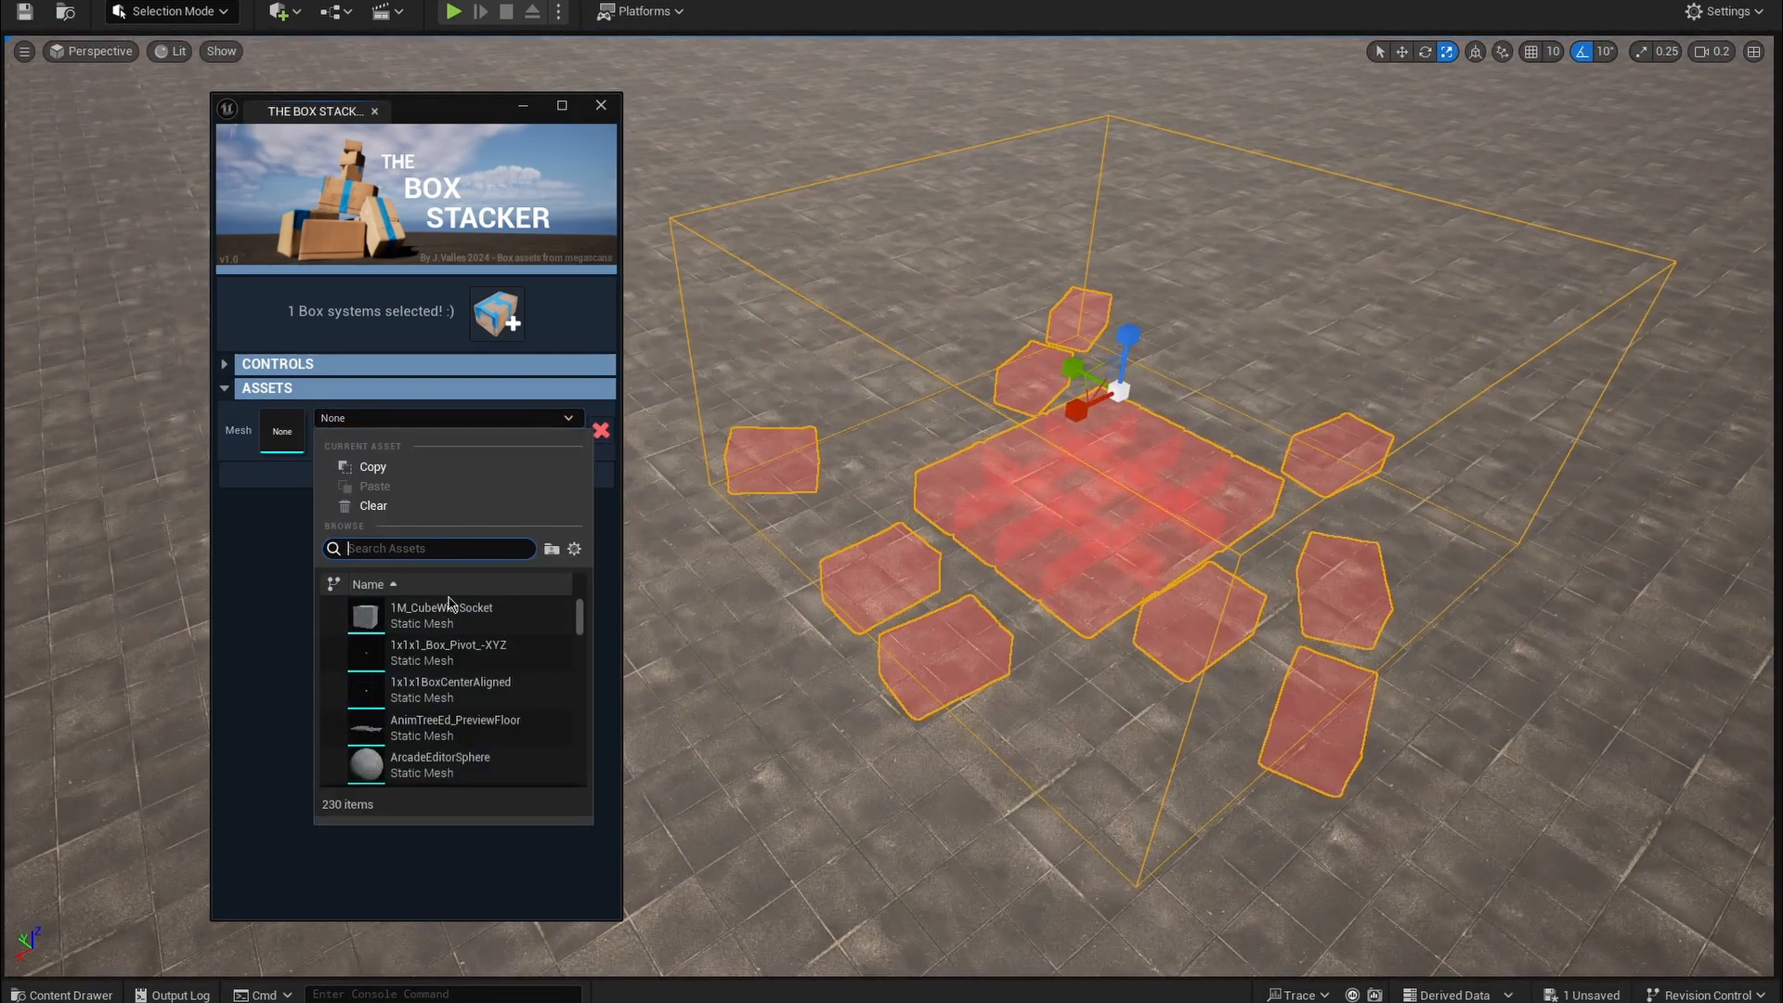
{"action": "type", "text": "bo"}
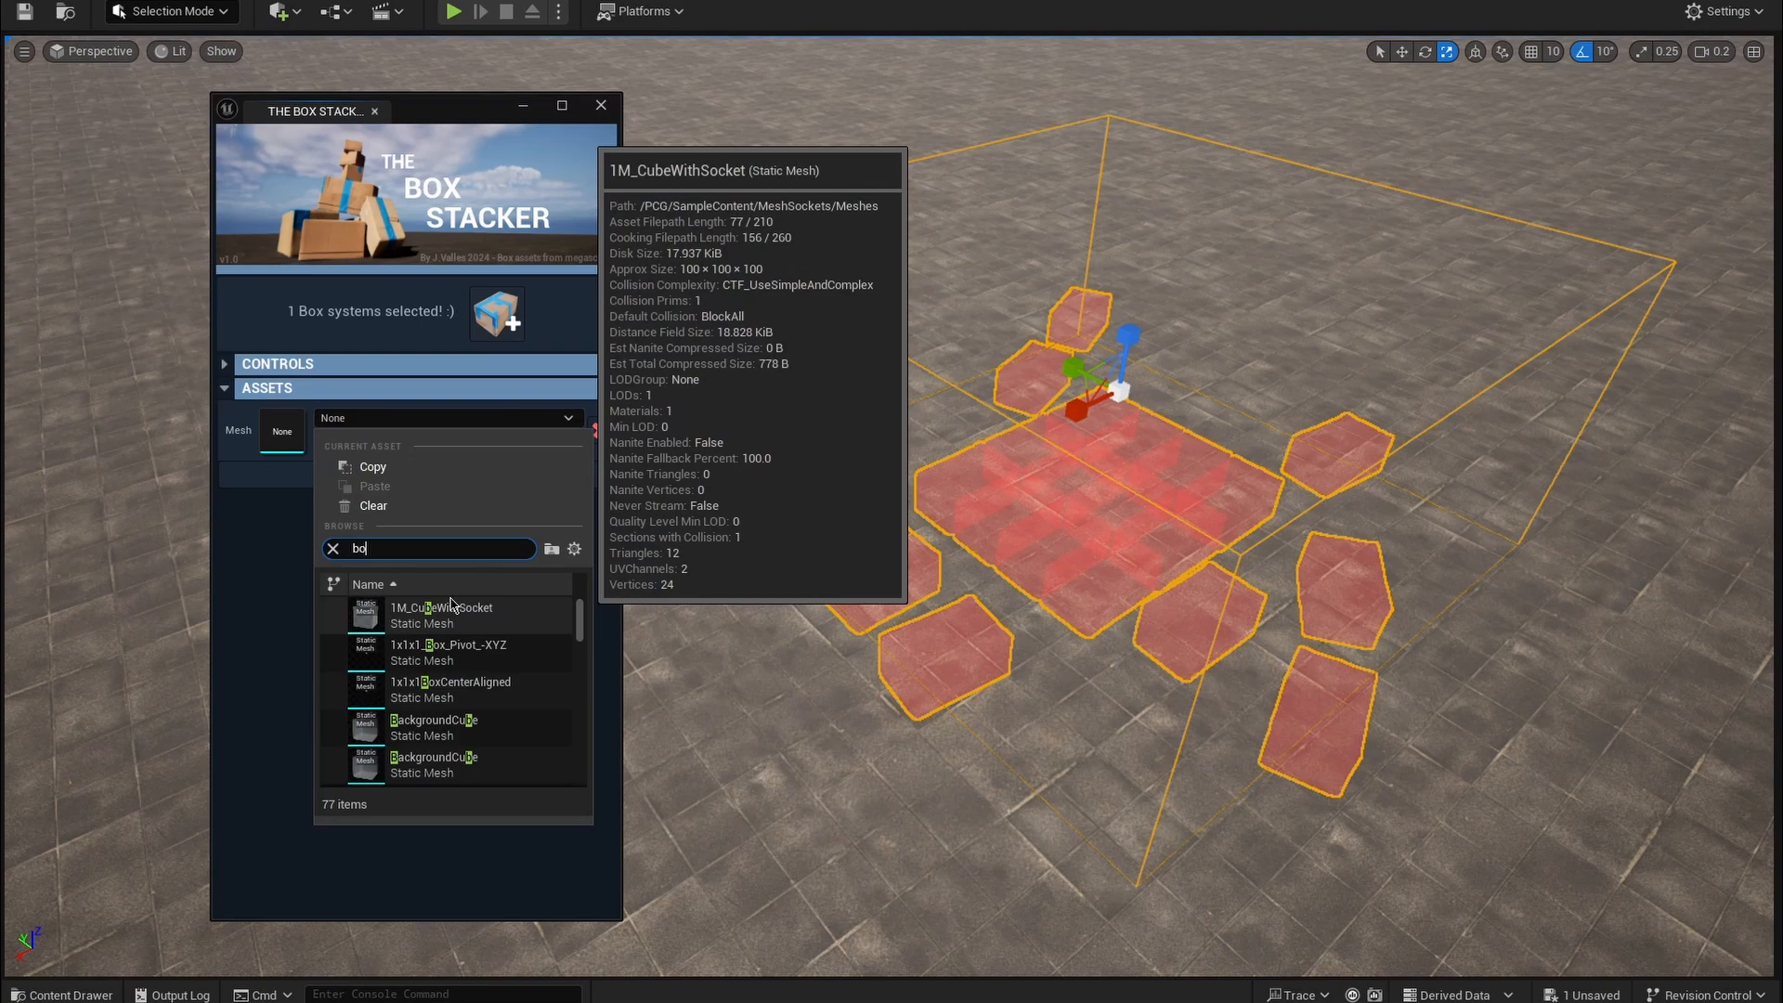
{"action": "type", "text": "x"}
{"action": "scroll", "coordinate": [474, 719], "scroll_direction": "down", "scroll_amount": 3}
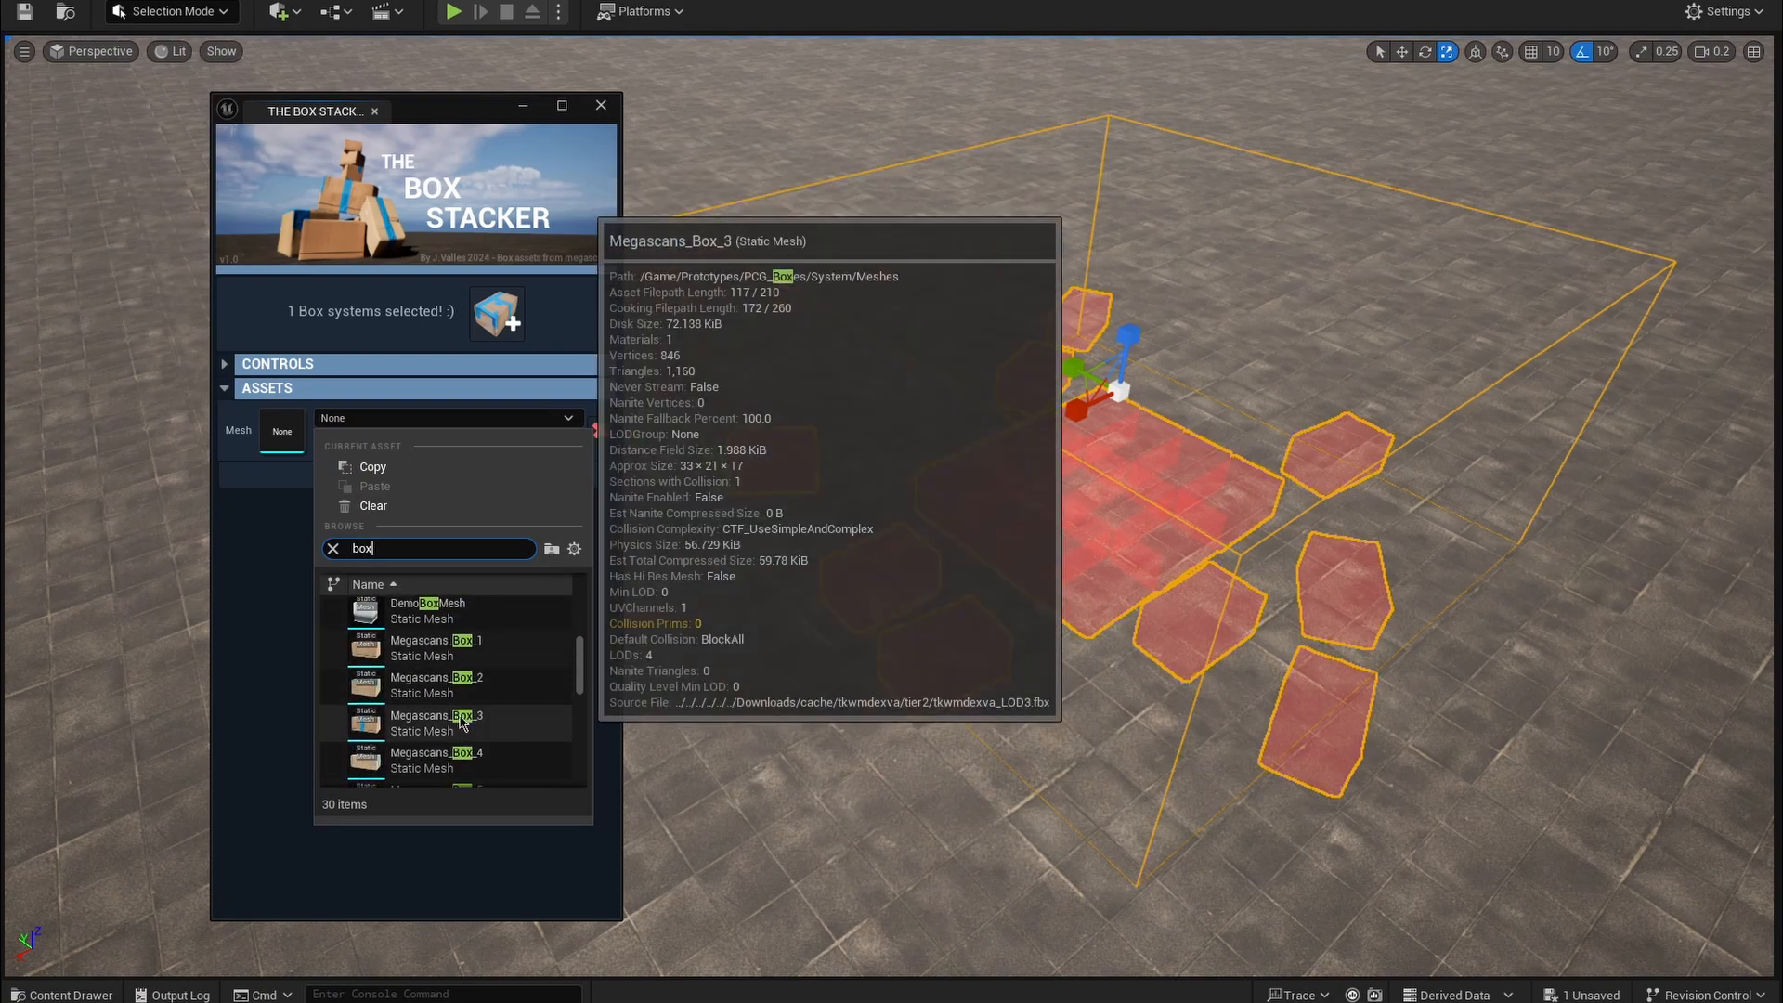
{"action": "left_click", "coordinate": [472, 720]}
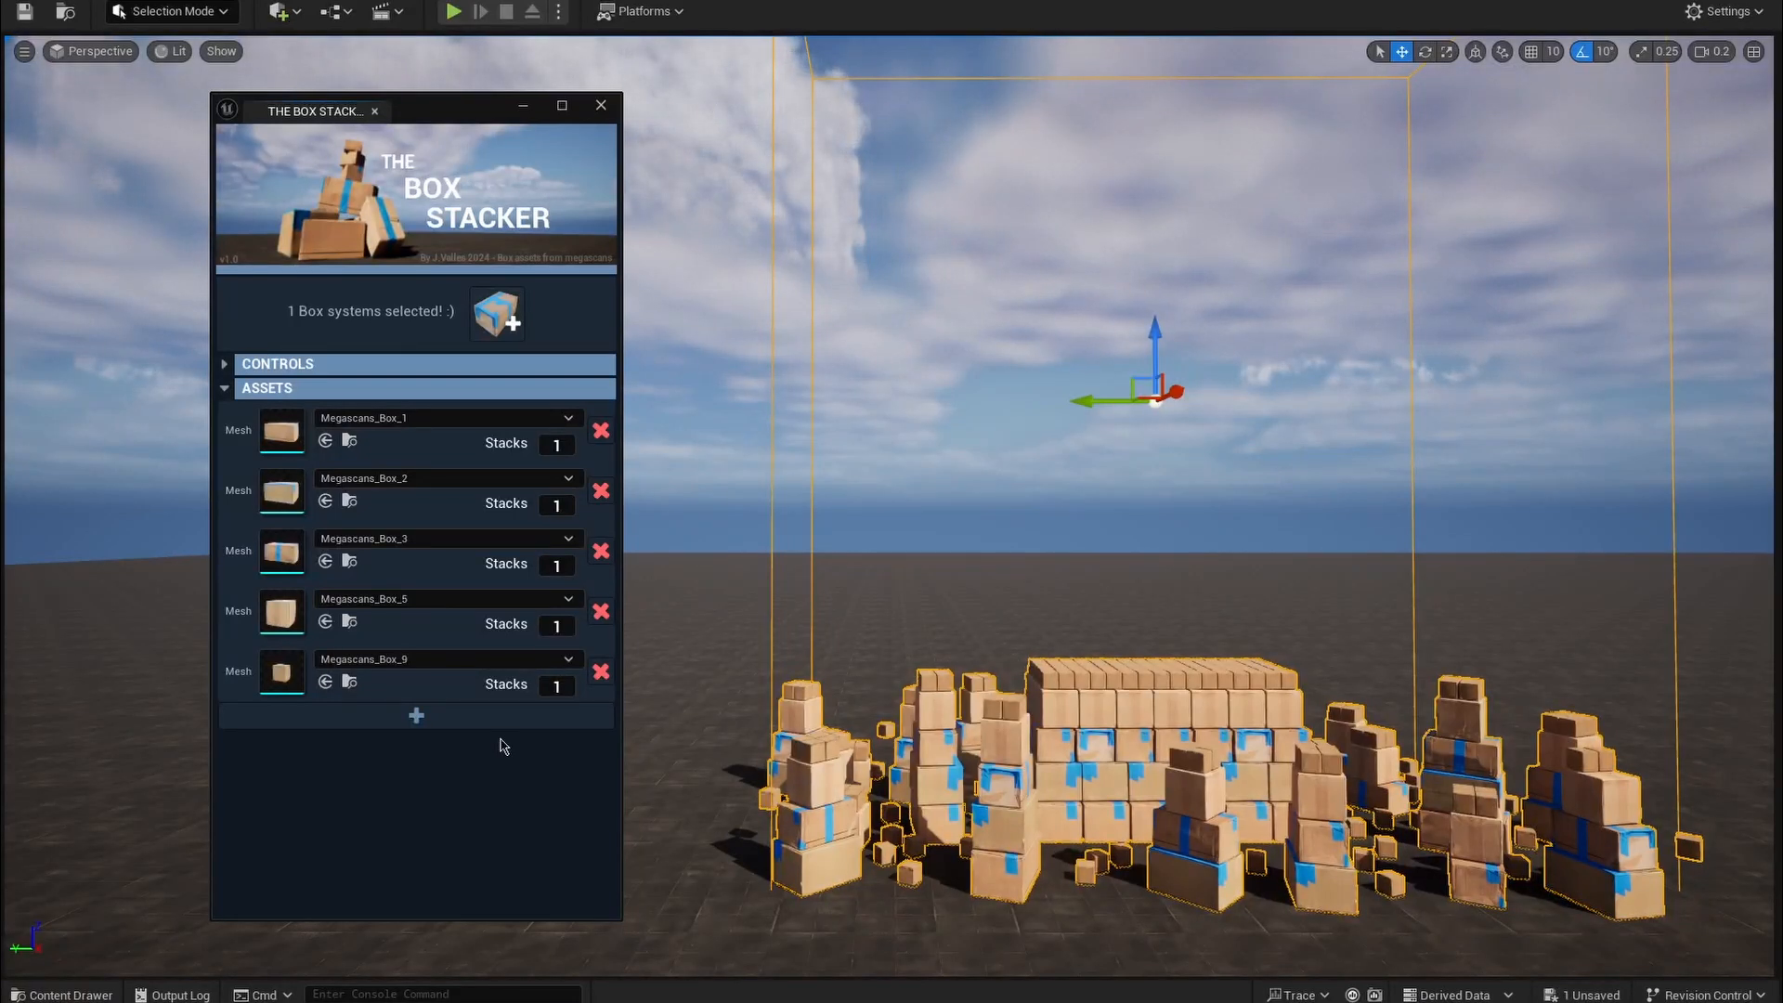
Step: Add a sixth mesh entry to the box system and assign the S_Worn_Wooden_Crate_ukqmfcxaw_lod0 mesh, searching for "crate"
{"action": "left_click", "coordinate": [497, 717]}
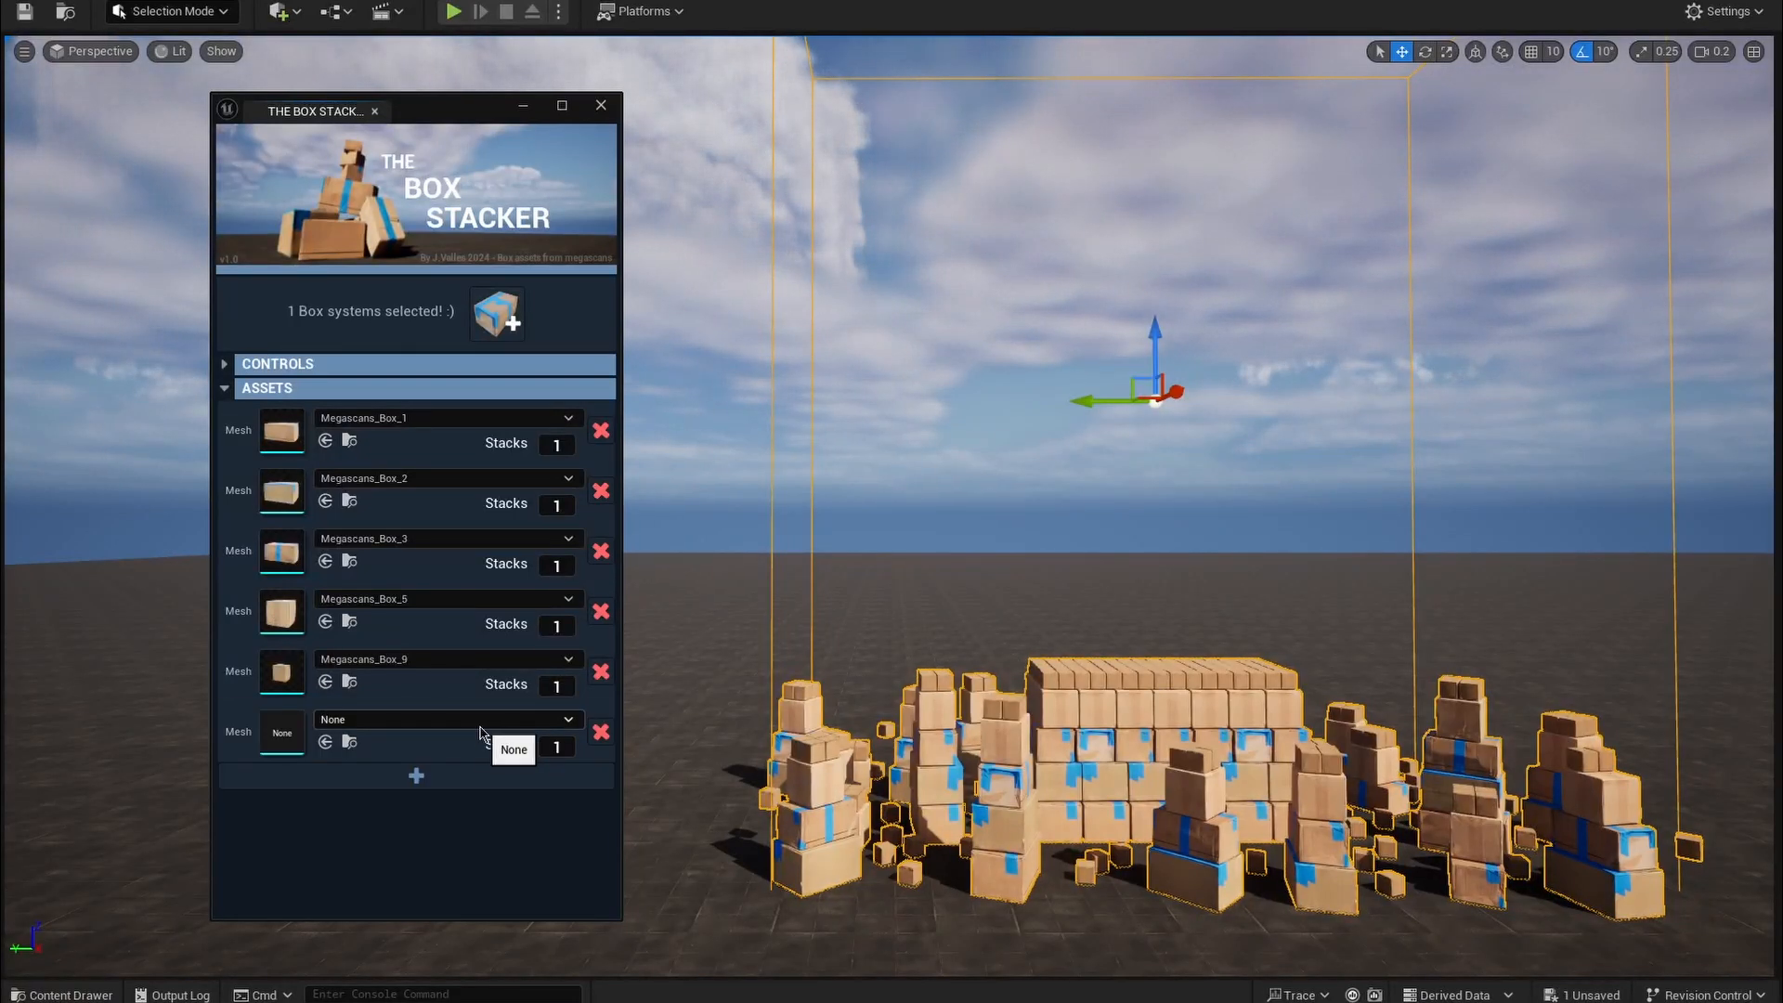
{"action": "left_click", "coordinate": [480, 724]}
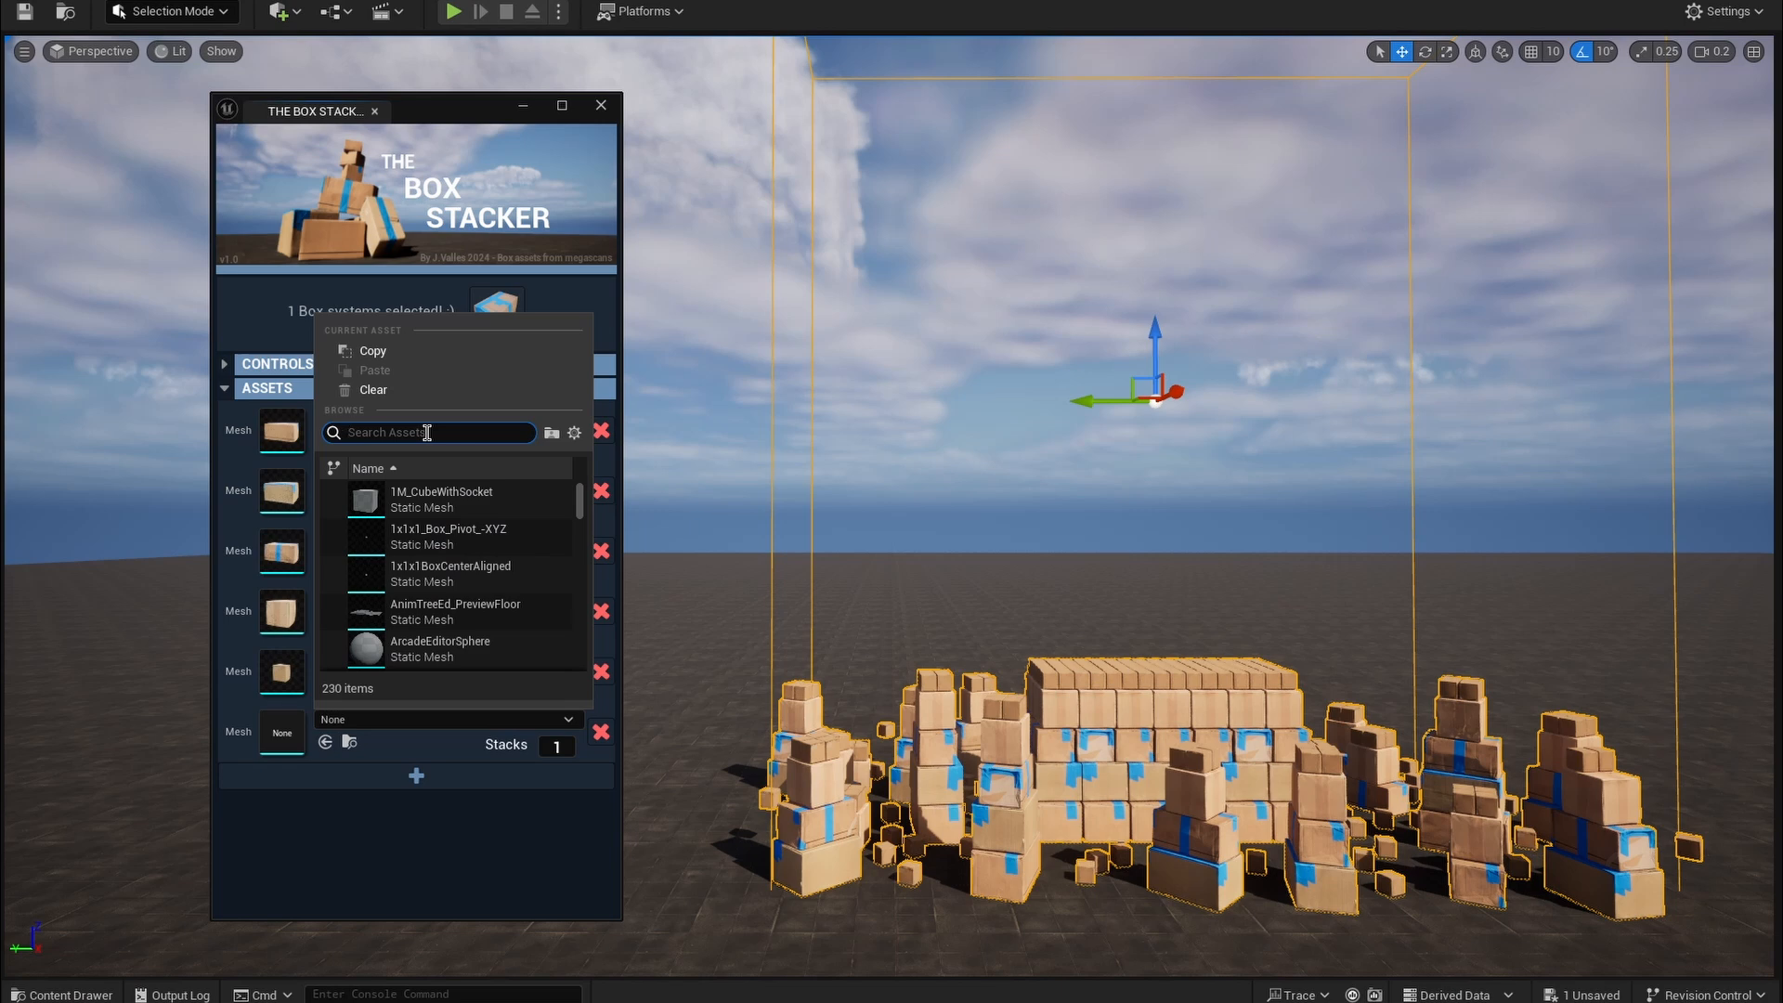
{"action": "type", "text": "crate"}
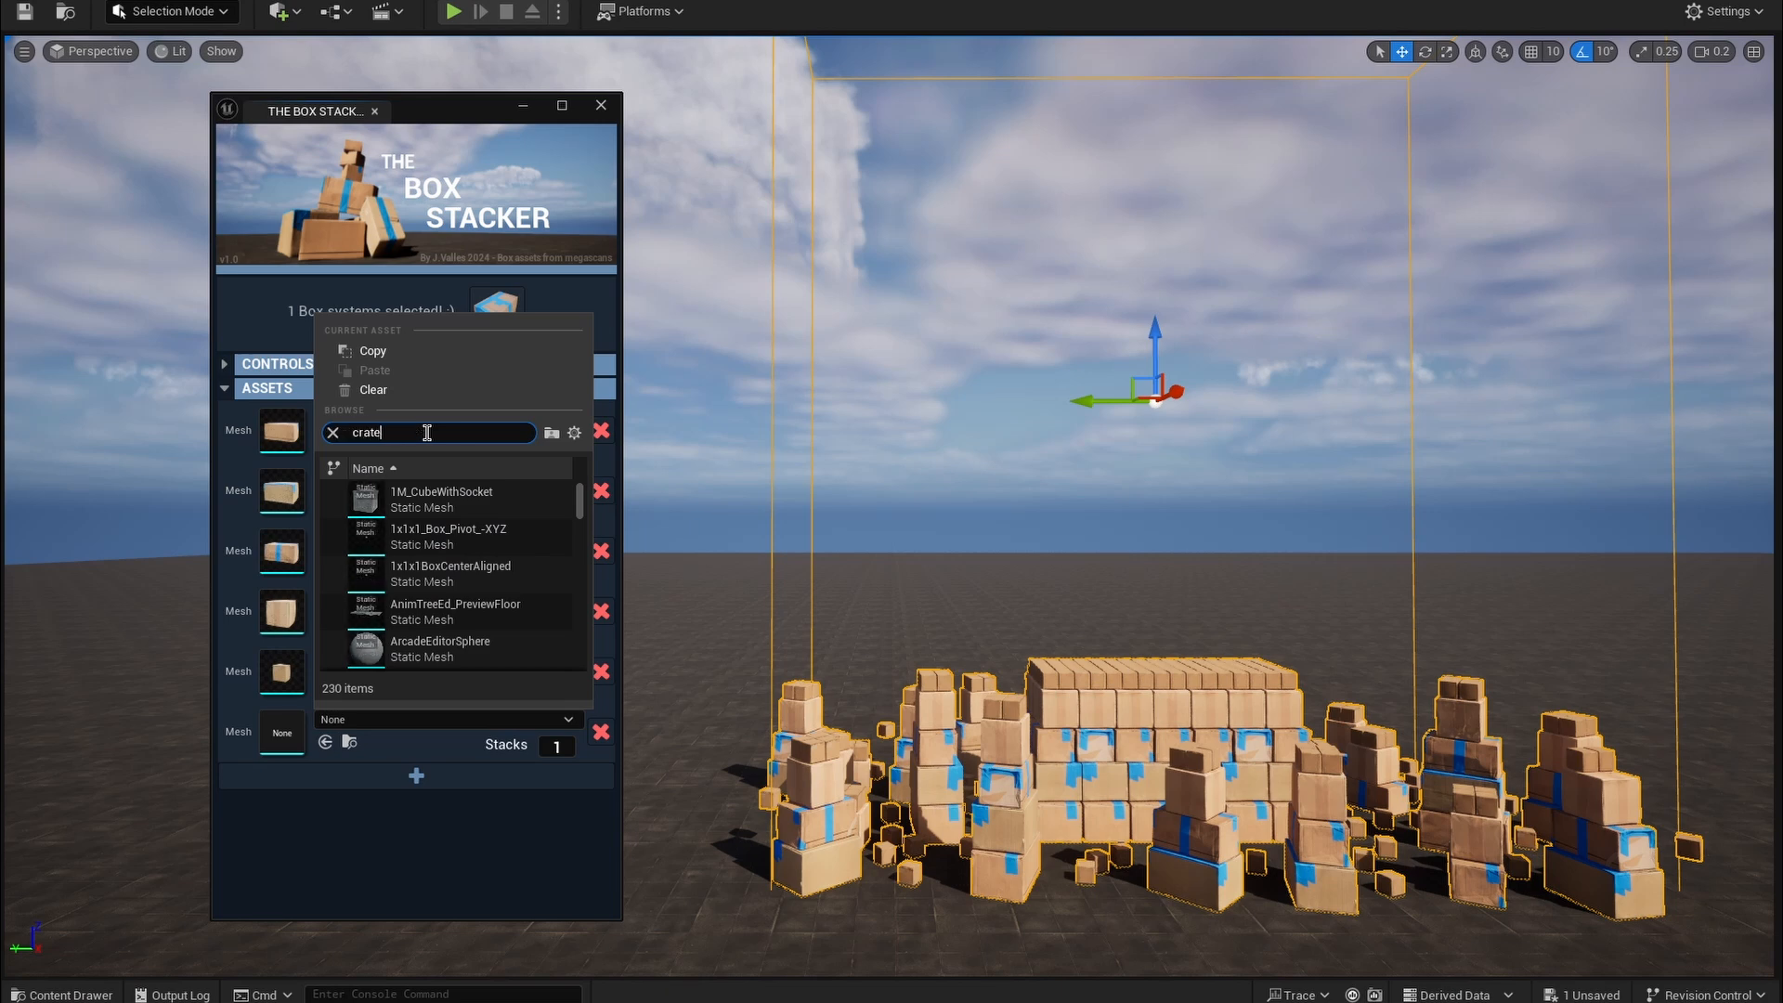
{"action": "left_click", "coordinate": [429, 498]}
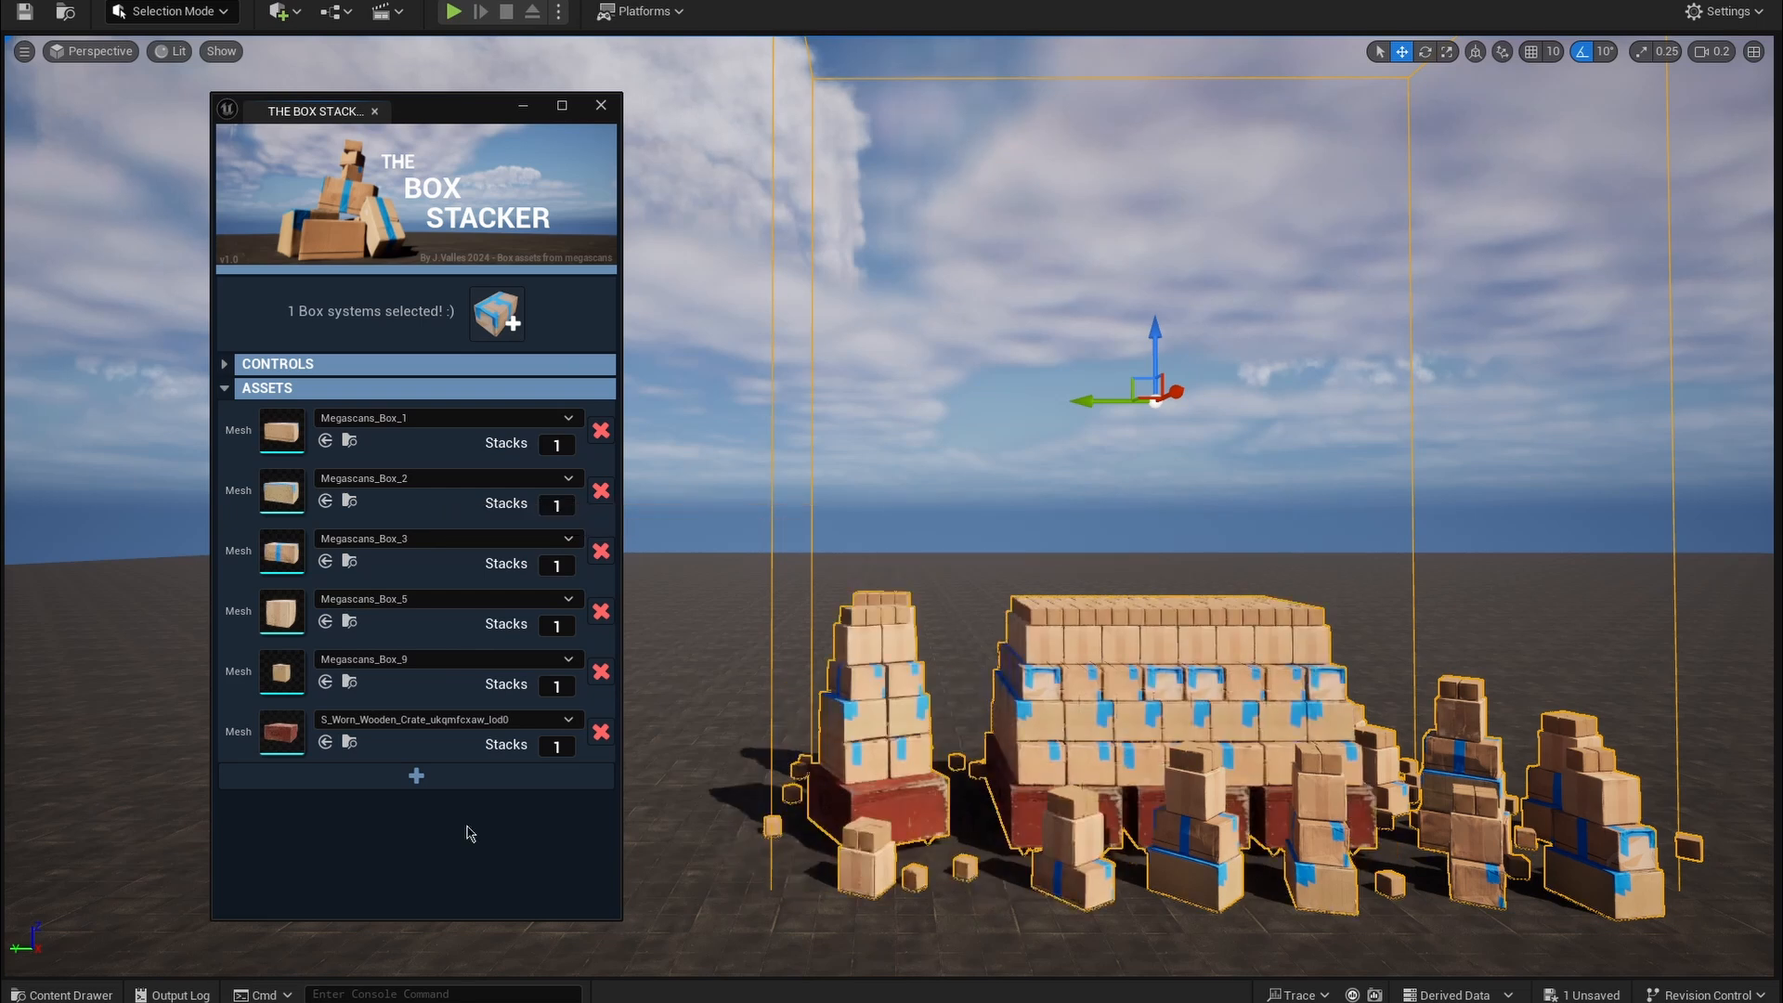
Step: Add another mesh entry and assign the S_Wooden_Table_ukphdffaw_lod0 mesh, searching for "table"
{"action": "left_click", "coordinate": [458, 788]}
{"action": "left_click", "coordinate": [458, 784]}
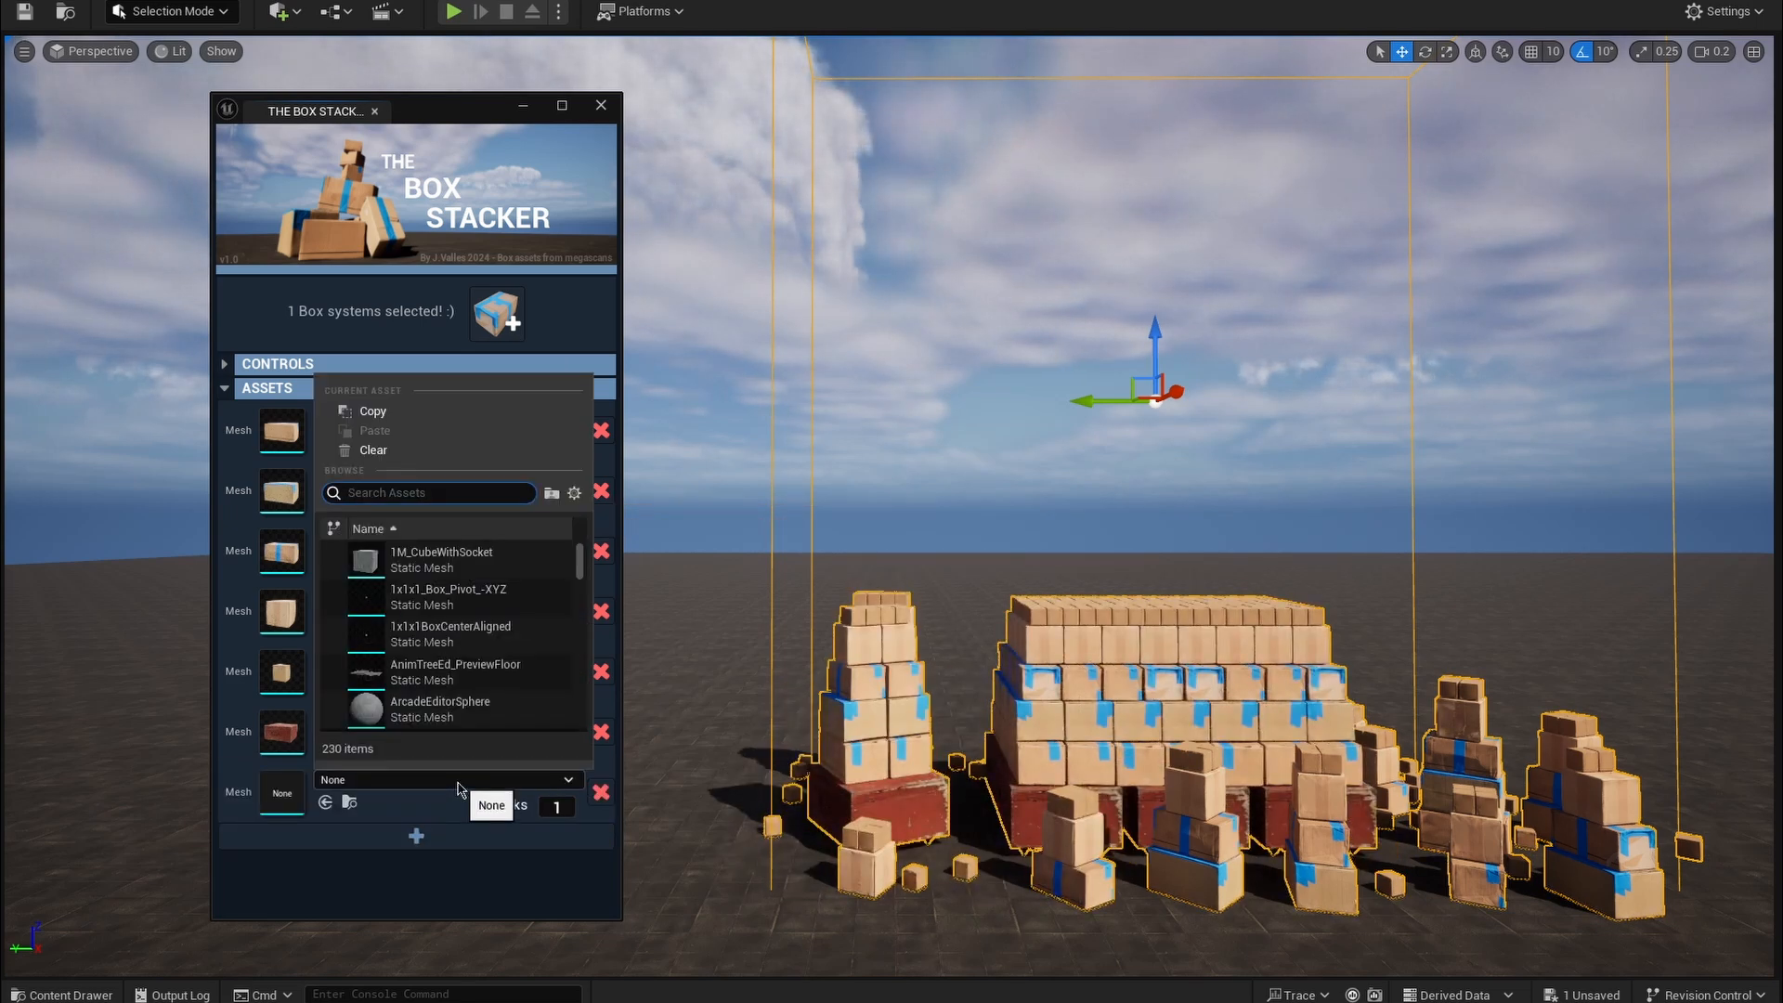
{"action": "type", "text": "table"}
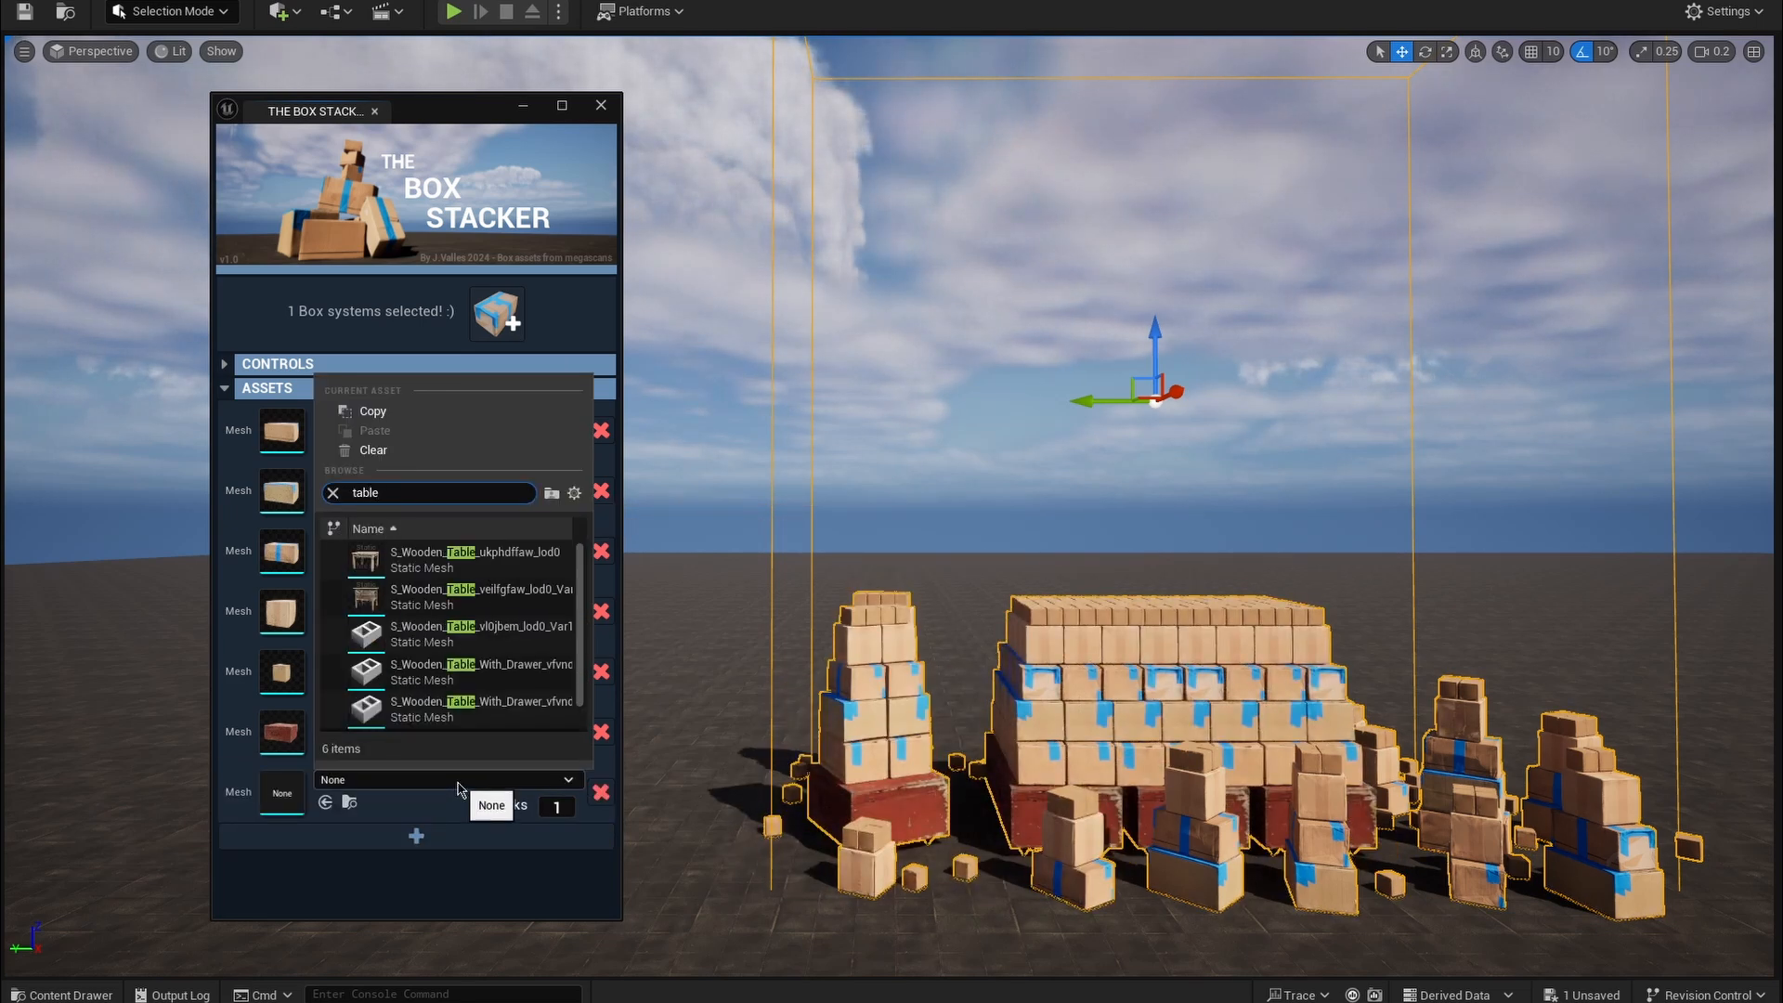
{"action": "left_click", "coordinate": [437, 565]}
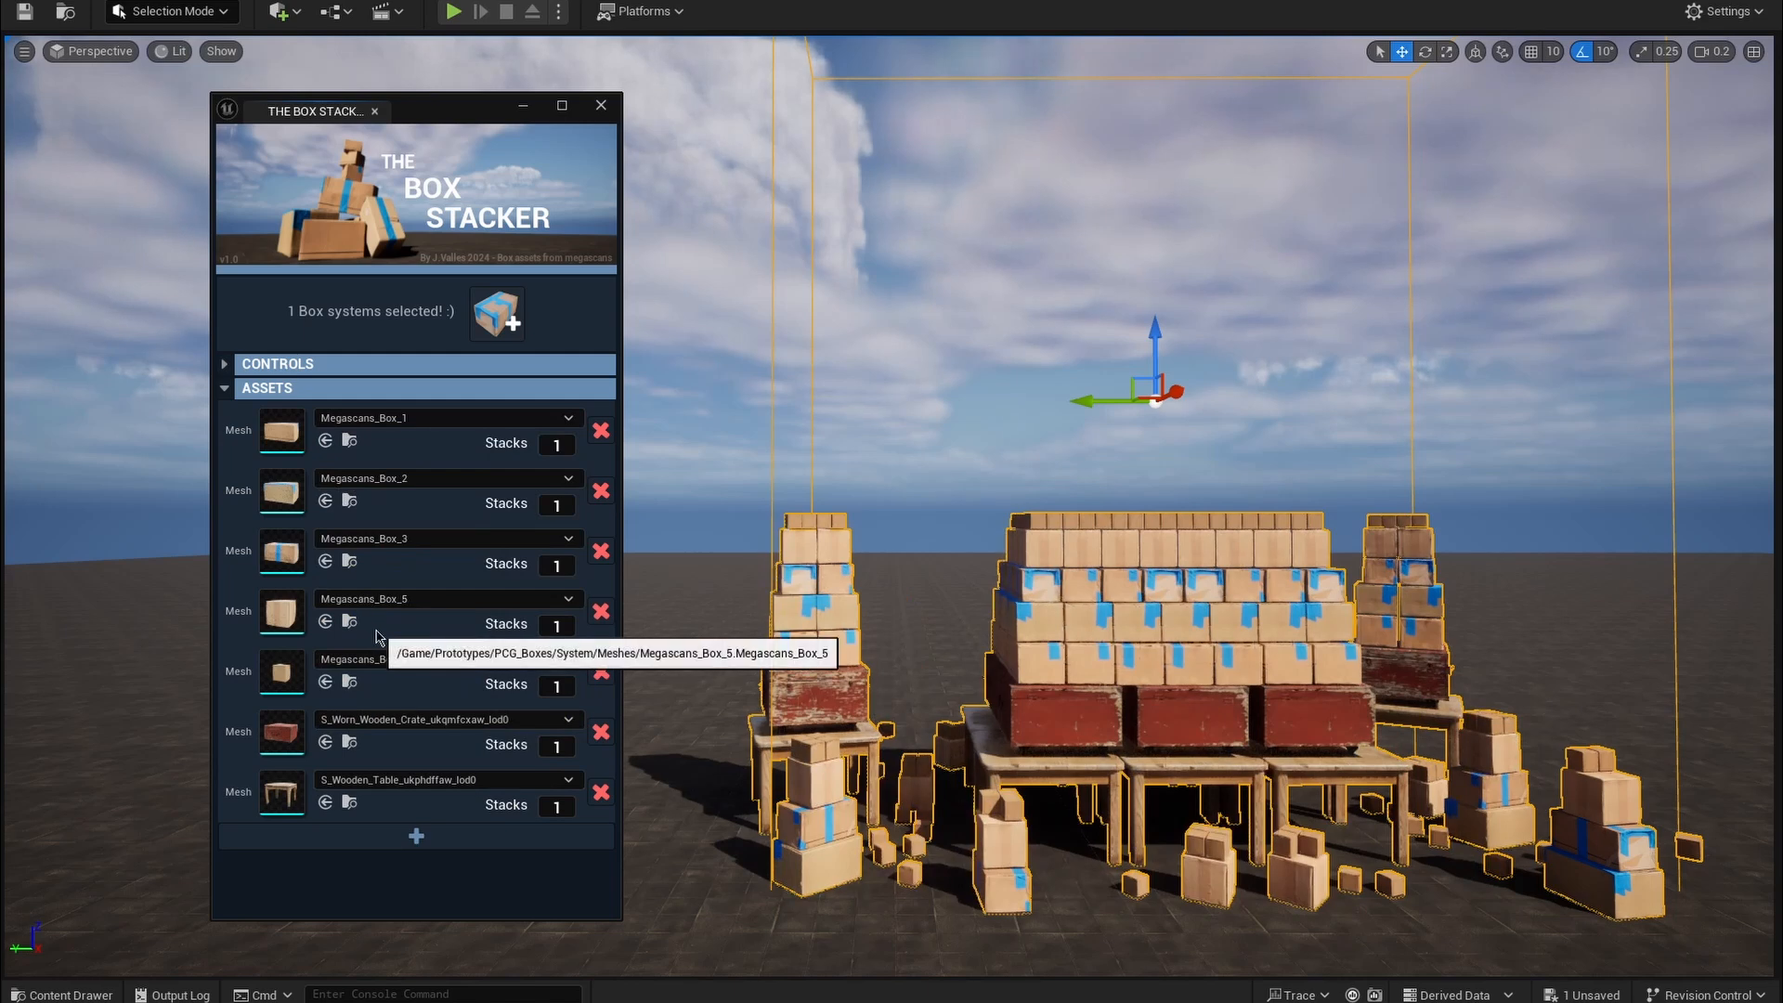
Step: Add a second table to the box system's assets, using the S_Wooden_Table_veilfgfaw_lod0_Var1 mesh
{"action": "left_click", "coordinate": [413, 835]}
{"action": "left_click", "coordinate": [408, 831]}
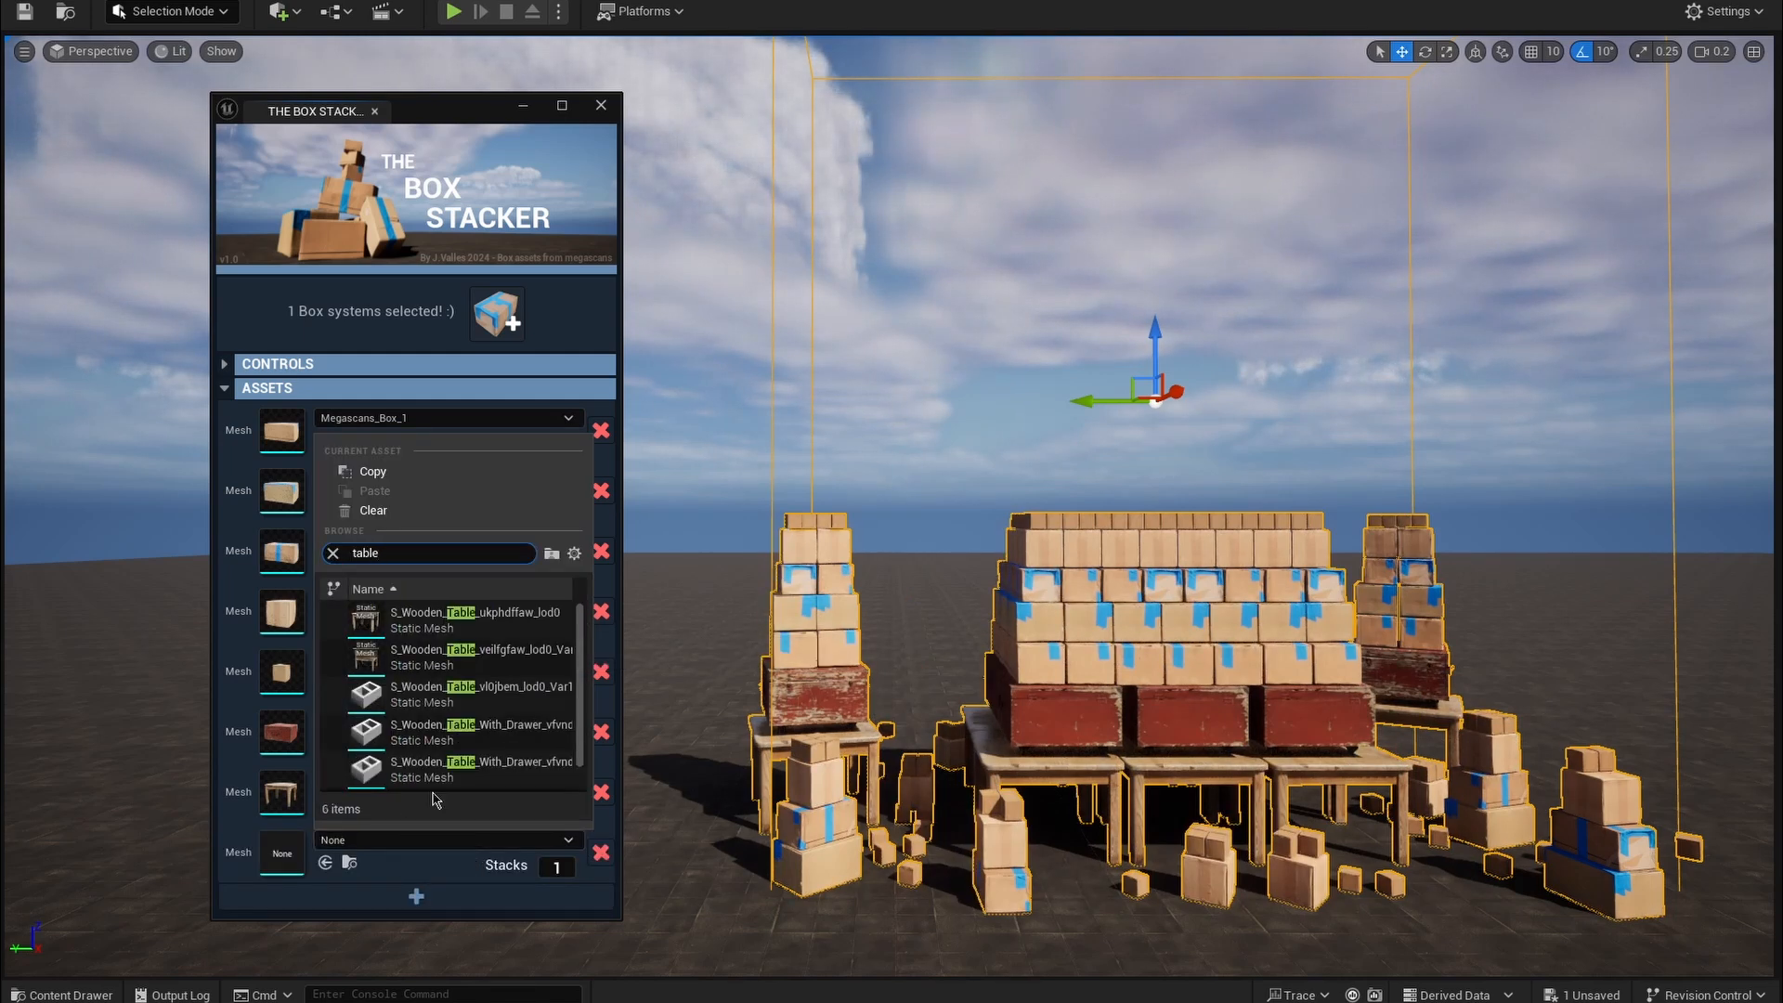
{"action": "left_click", "coordinate": [437, 652]}
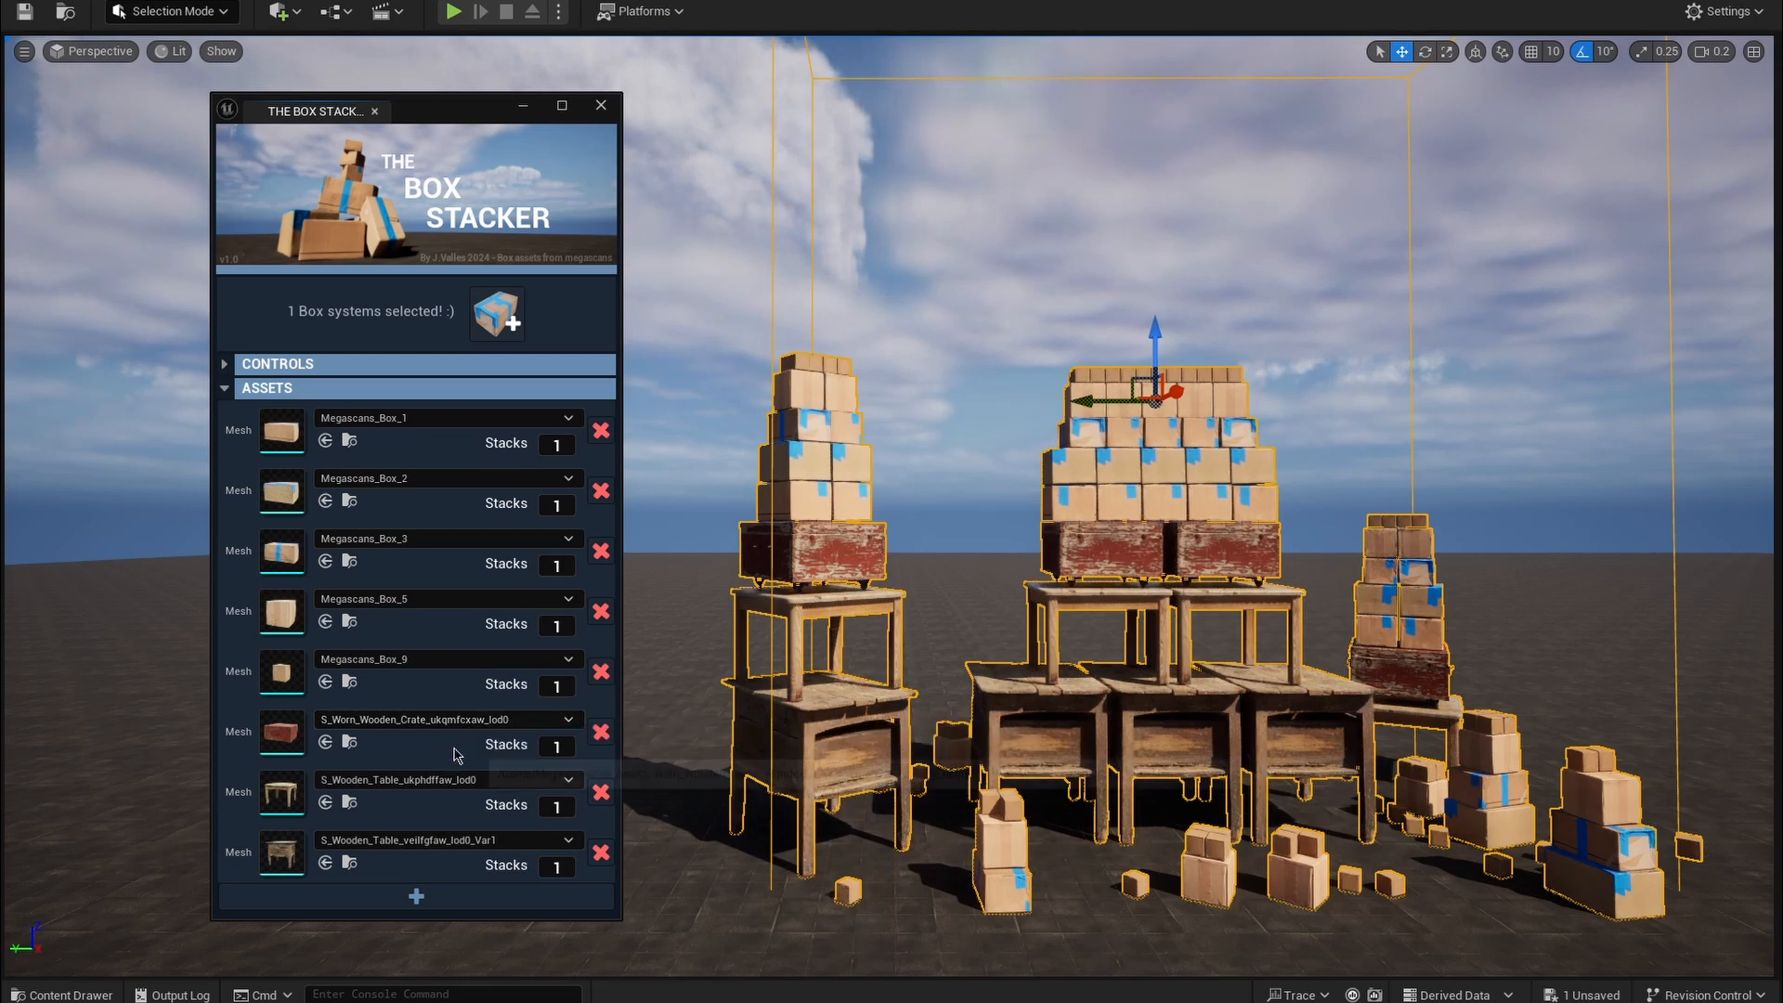
Step: Add a ninth mesh entry and assign the S_Rusty_Metal_Cabinet_vjhledeaw_lod0 mesh, searching for "cabinet"
{"action": "left_click", "coordinate": [469, 894]}
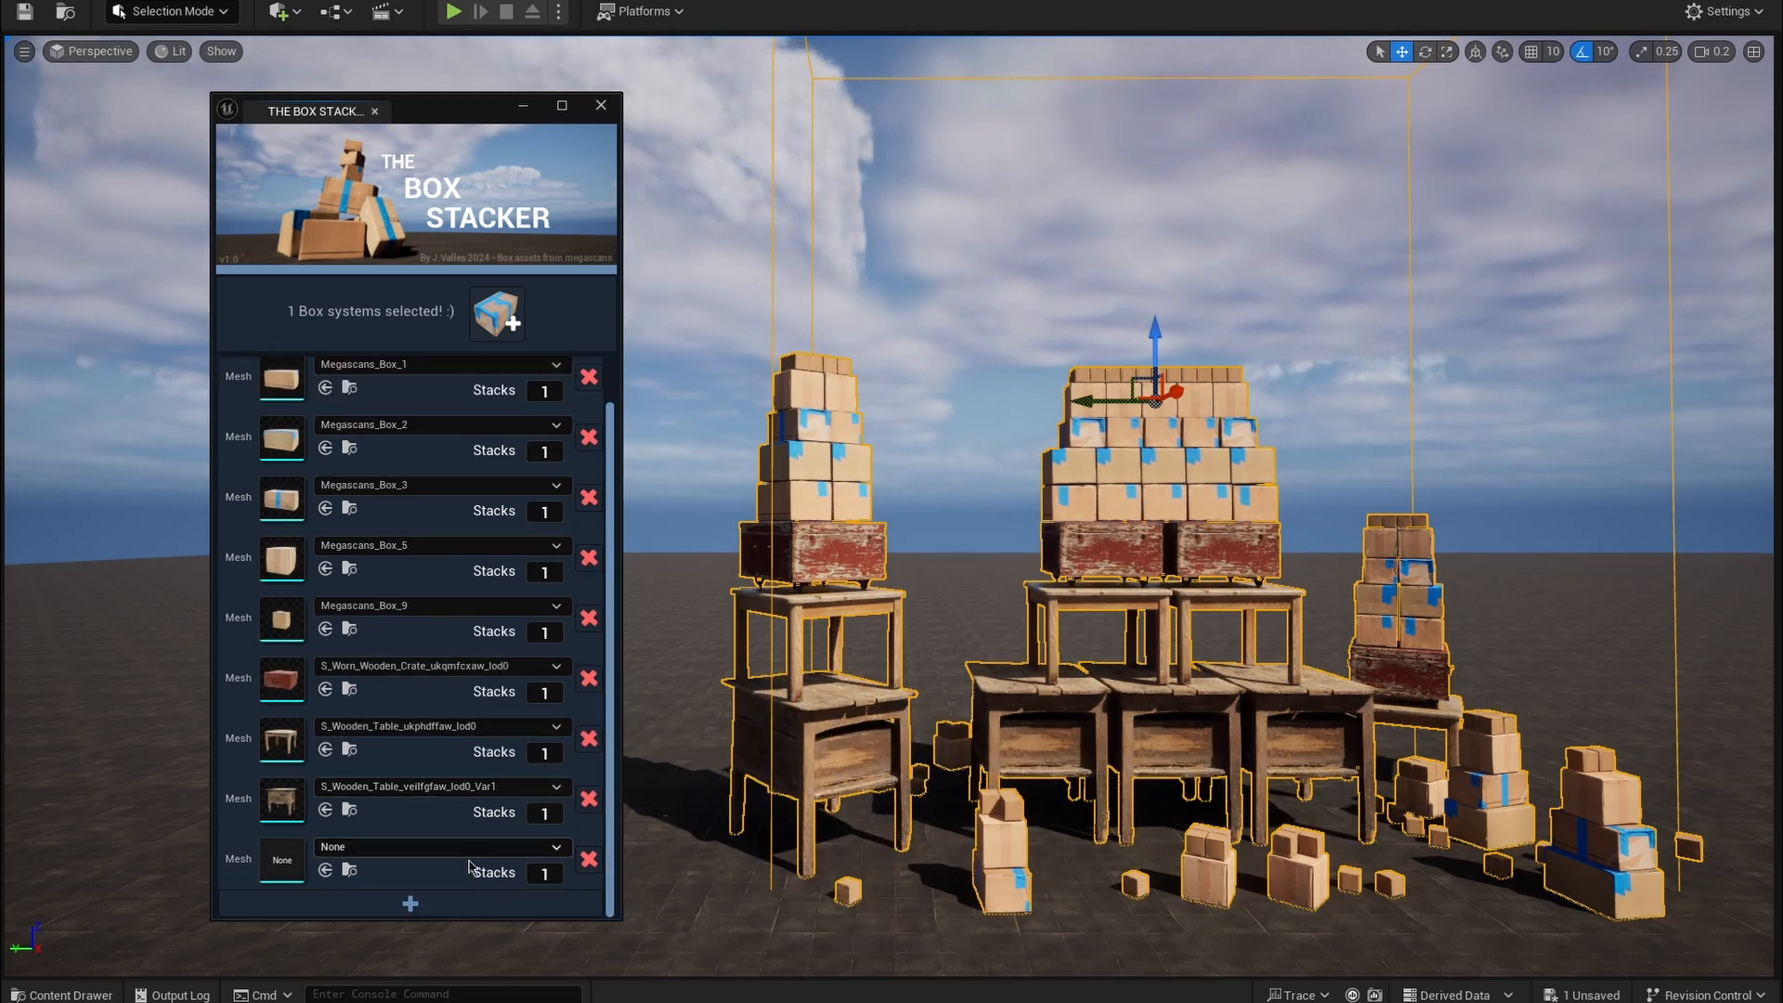
{"action": "left_click", "coordinate": [468, 850]}
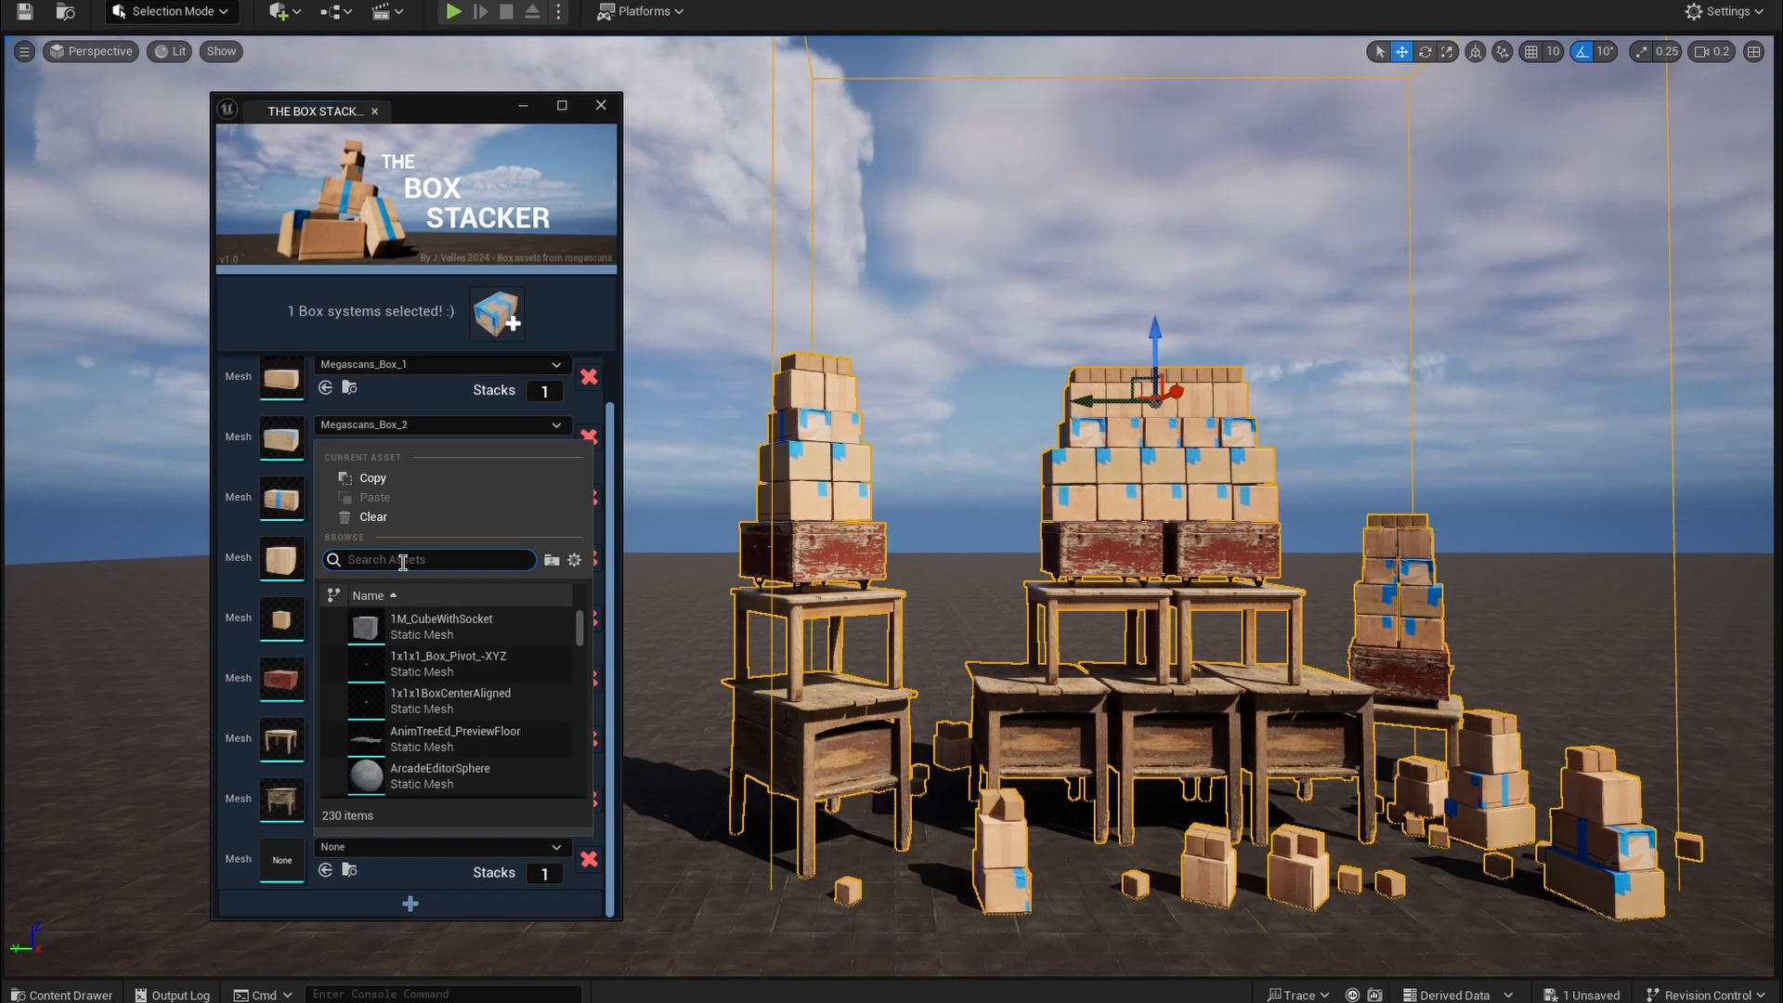
{"action": "type", "text": "cabinet"}
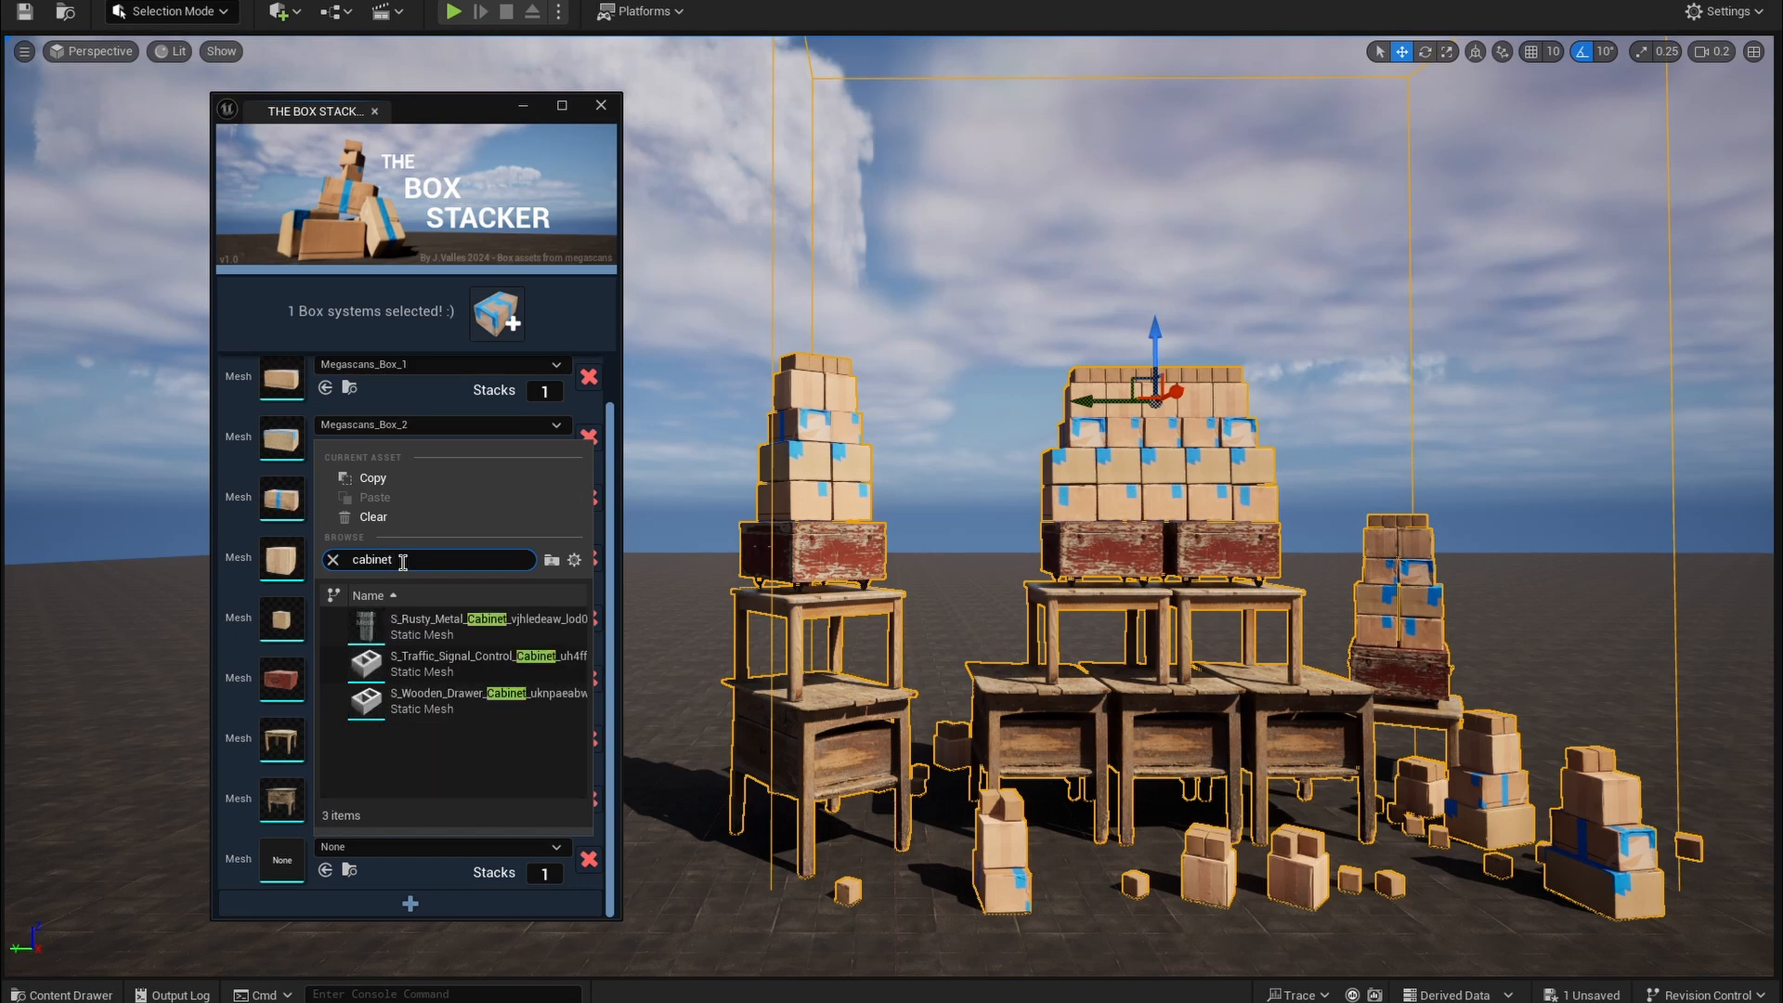
{"action": "left_click", "coordinate": [422, 626]}
{"action": "right_click_drag", "start_coordinate": [967, 606], "coordinate": [1071, 583]}
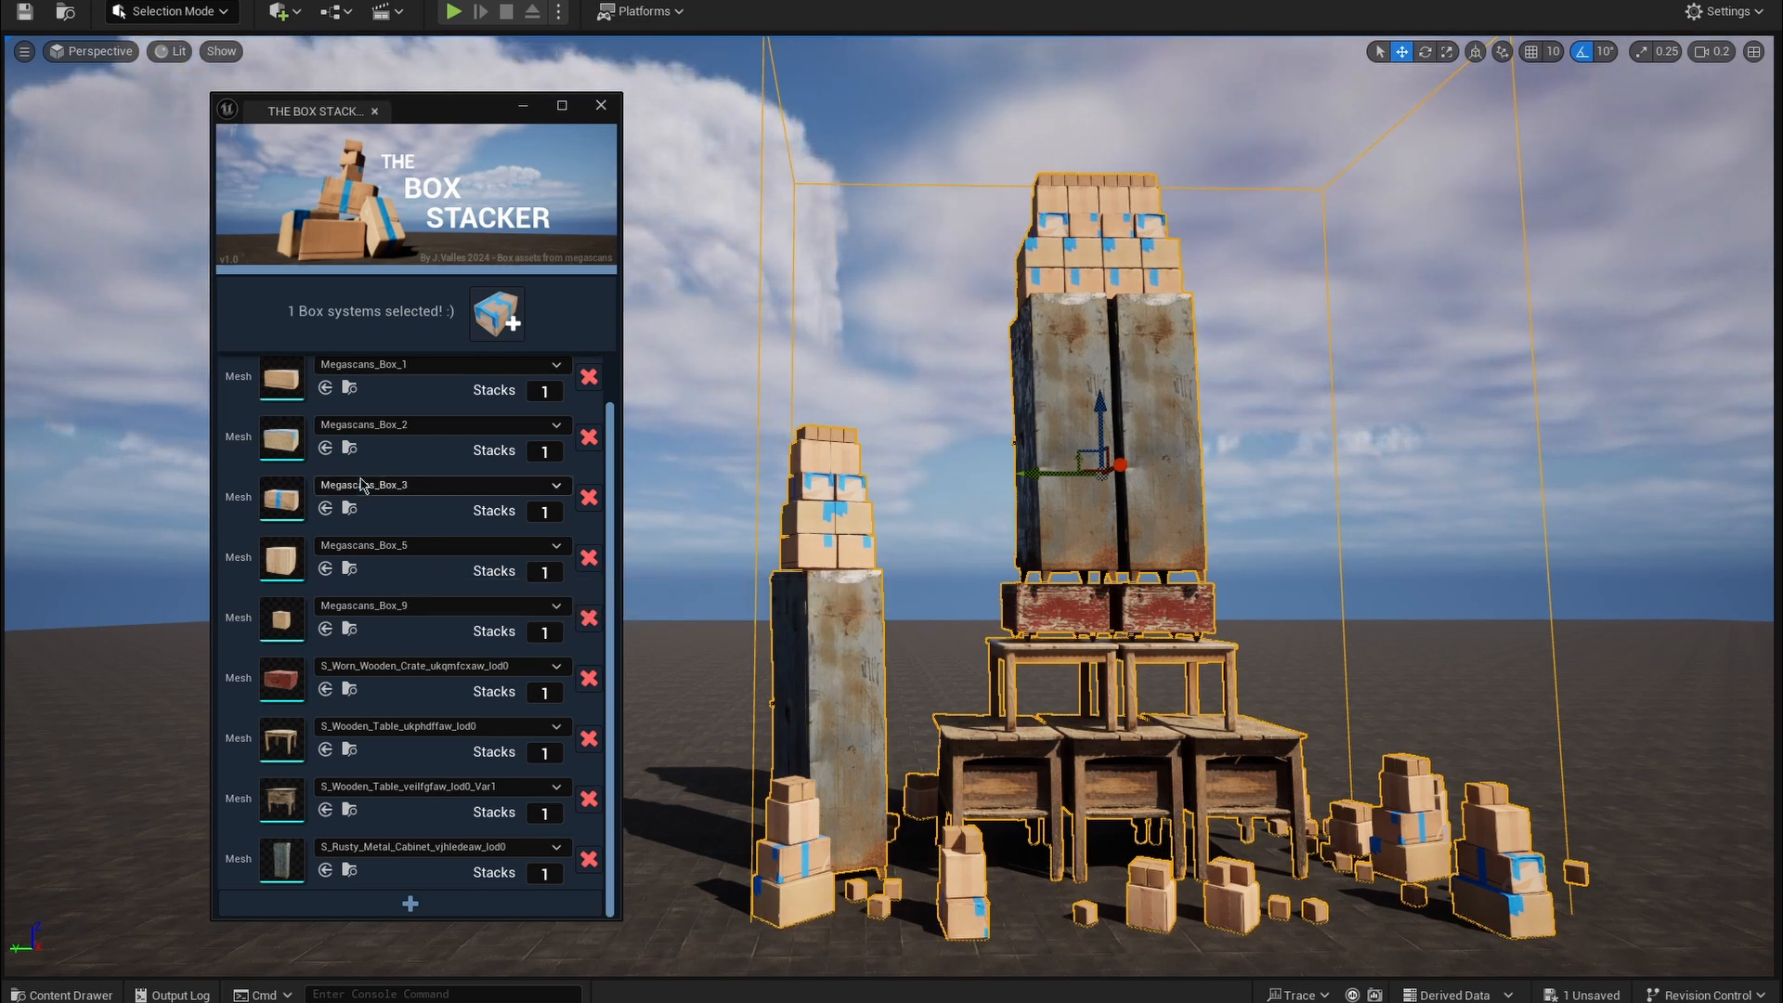
Step: Set the Stacks value of the S_Worn_Wooden_Crate mesh to 3
{"action": "scroll", "coordinate": [305, 691], "scroll_direction": "up", "scroll_amount": 1}
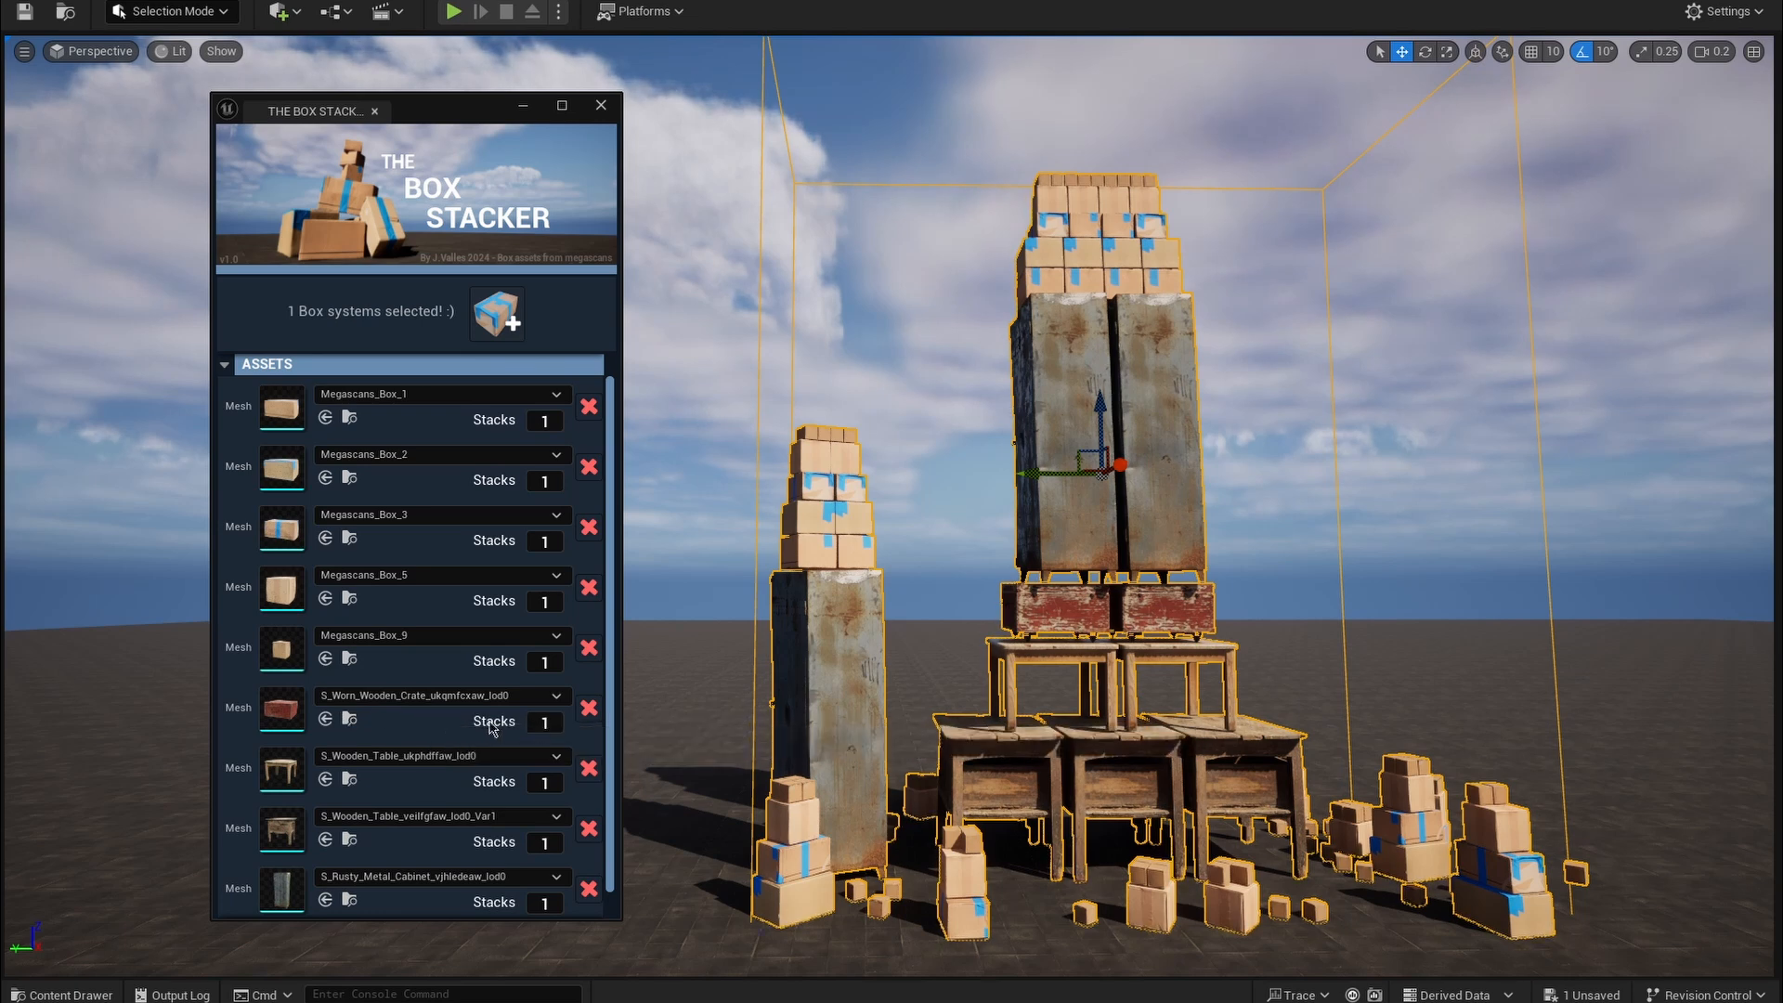
{"action": "left_click", "coordinate": [546, 726]}
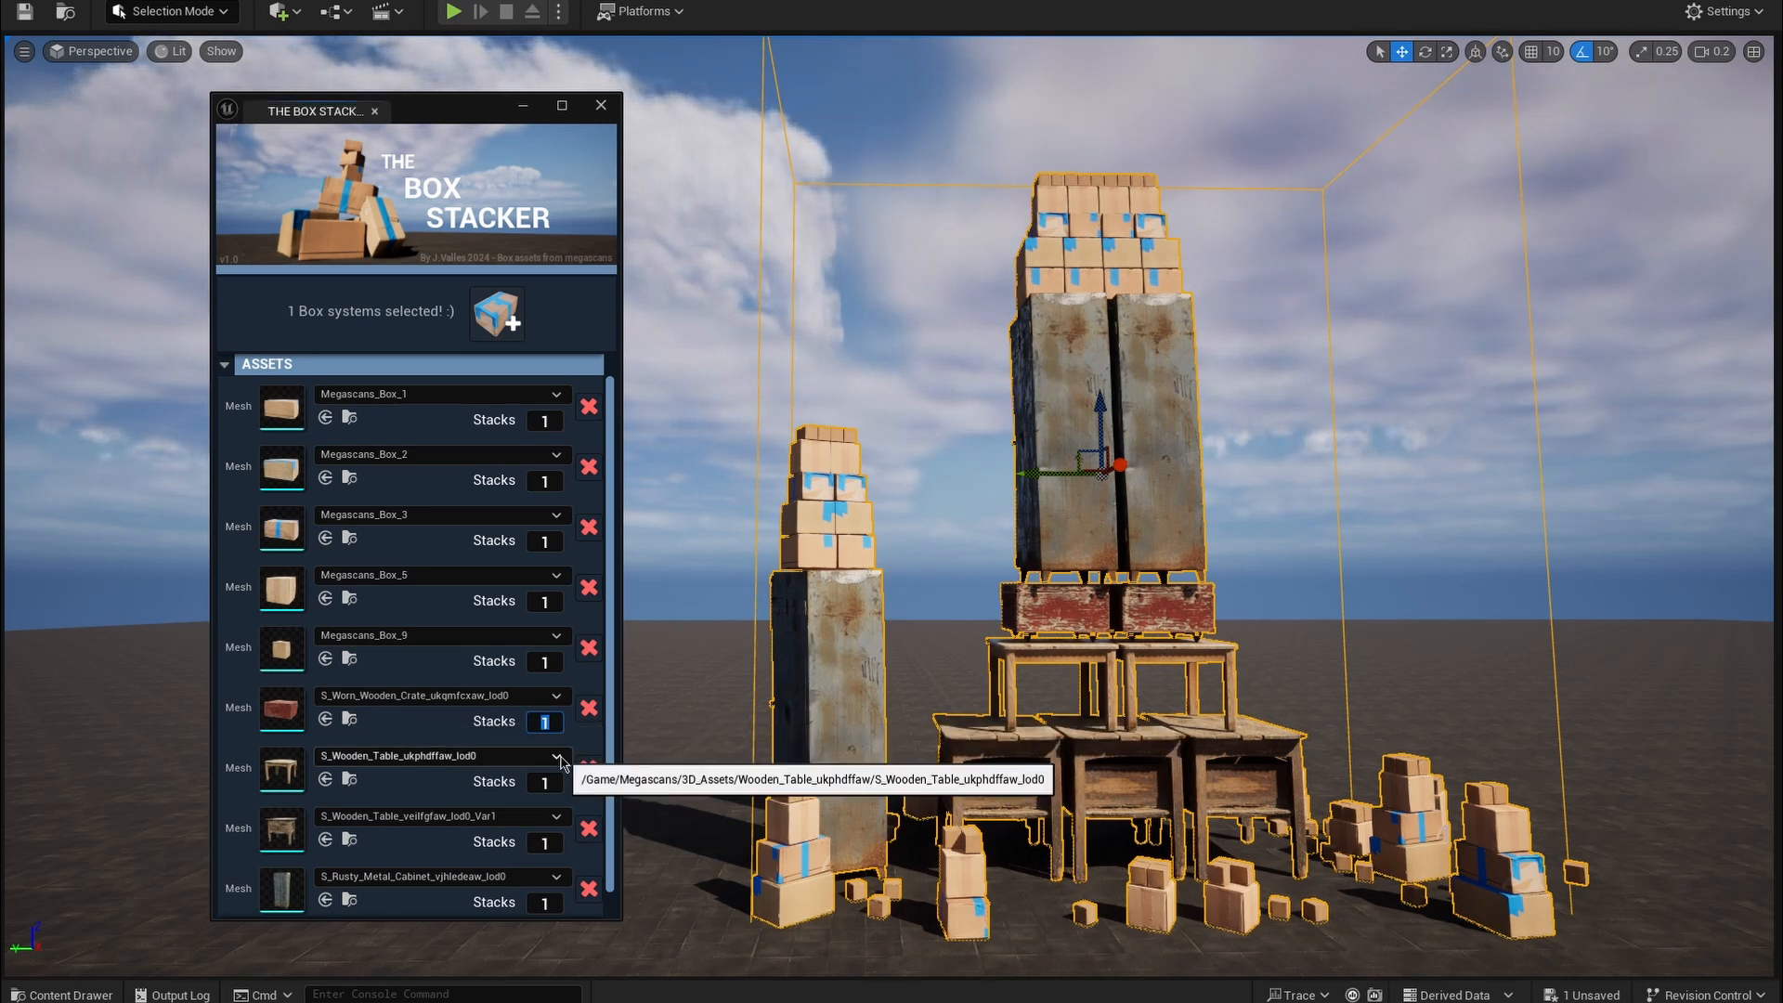
{"action": "type", "text": "3"}
{"action": "key", "text": "Return"}
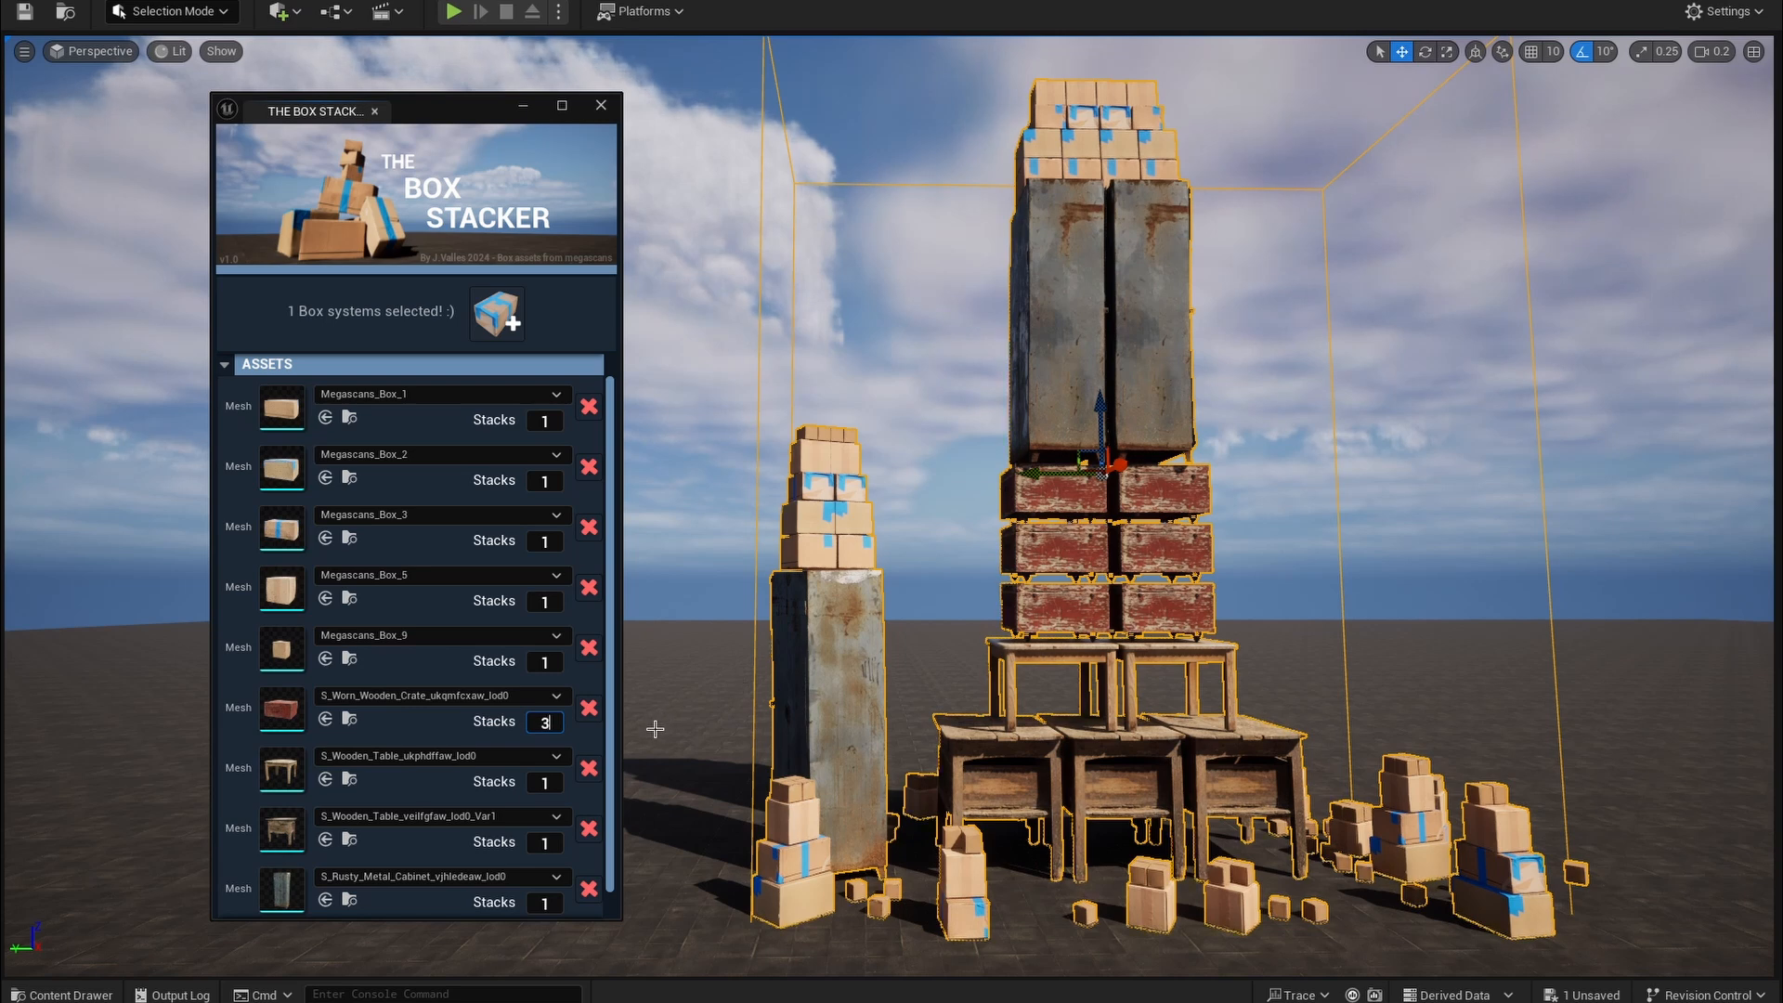
Step: Set the Stacks value of the S_Wooden_Table_ukphdffaw_lod0 mesh to 4
{"action": "scroll", "coordinate": [555, 811], "scroll_direction": "down", "scroll_amount": 1}
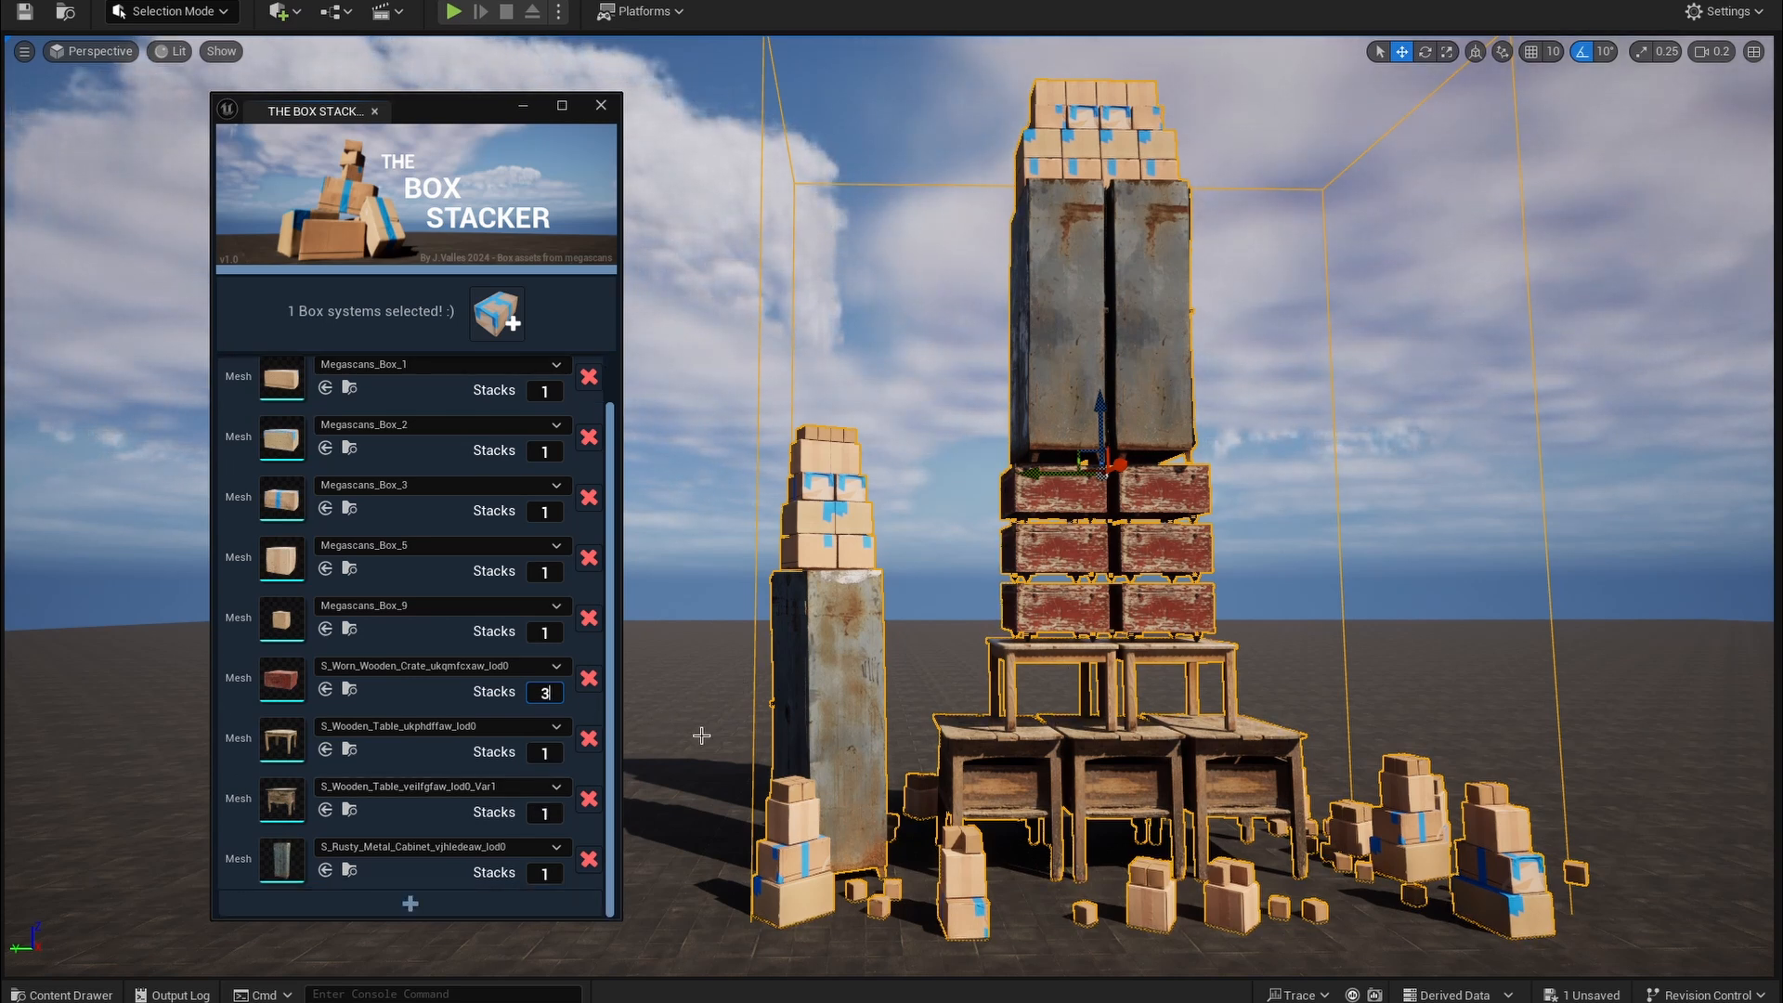
{"action": "left_click", "coordinate": [547, 753]}
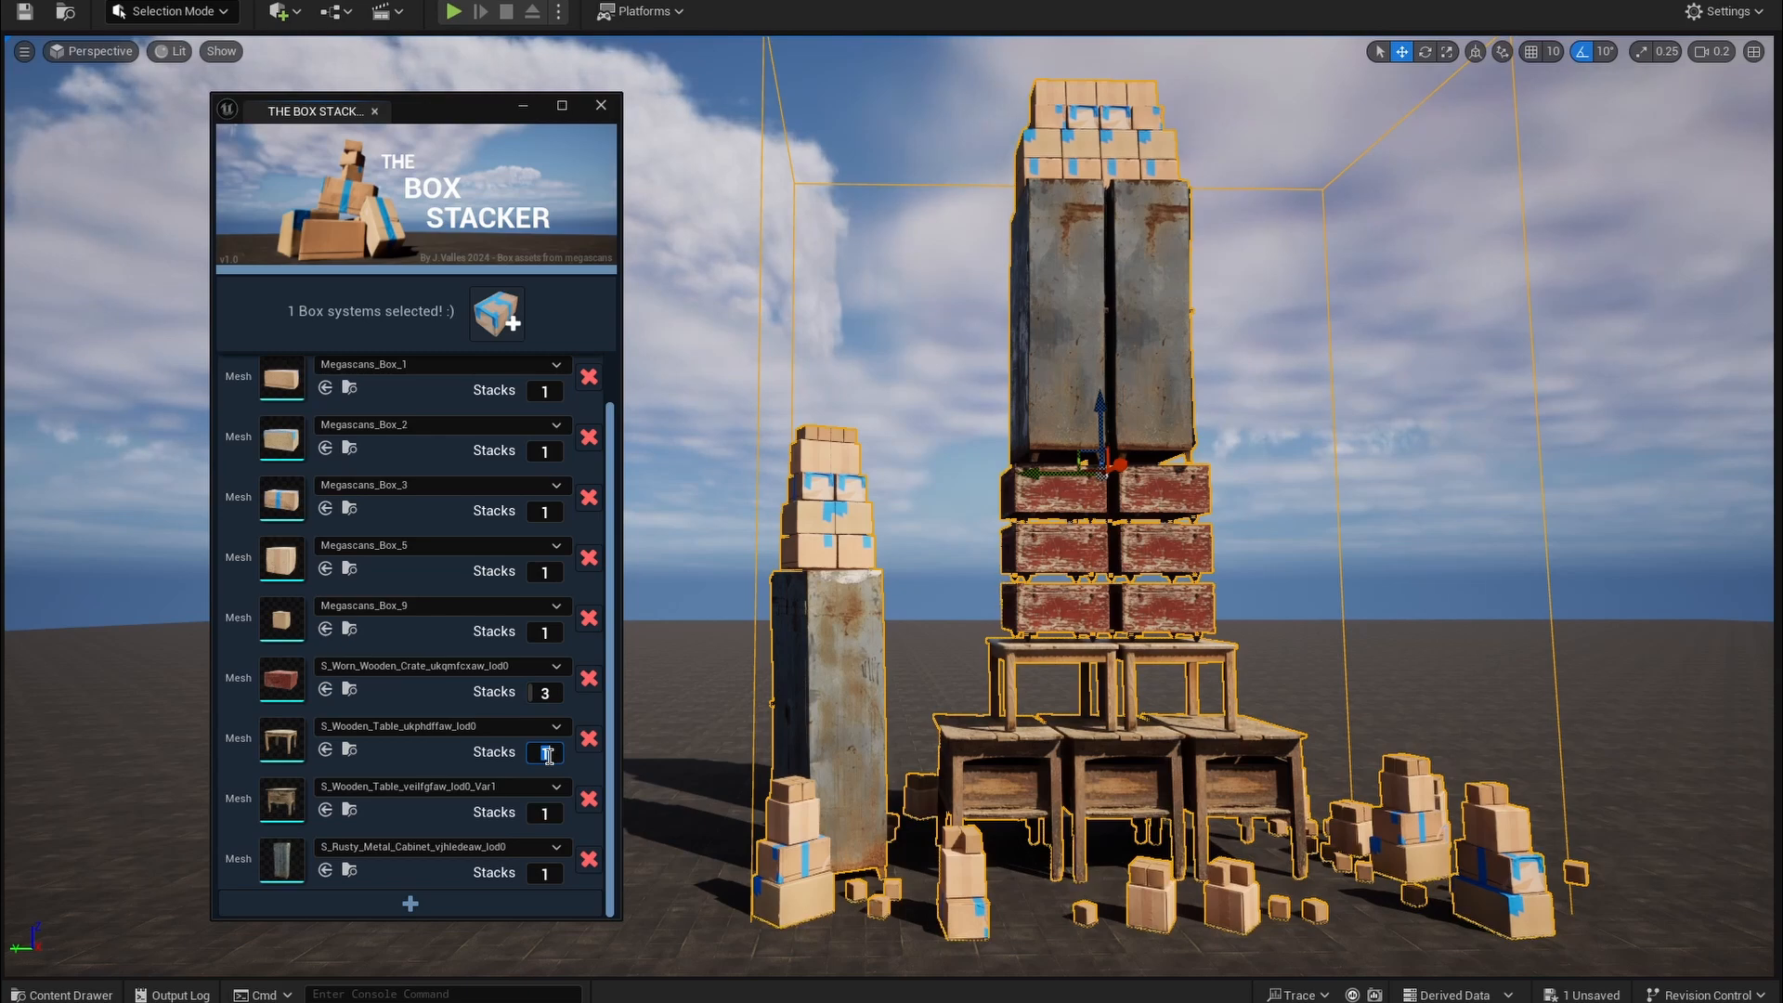
{"action": "type", "text": "4"}
{"action": "right_click_drag", "start_coordinate": [1022, 654], "coordinate": [1038, 612]}
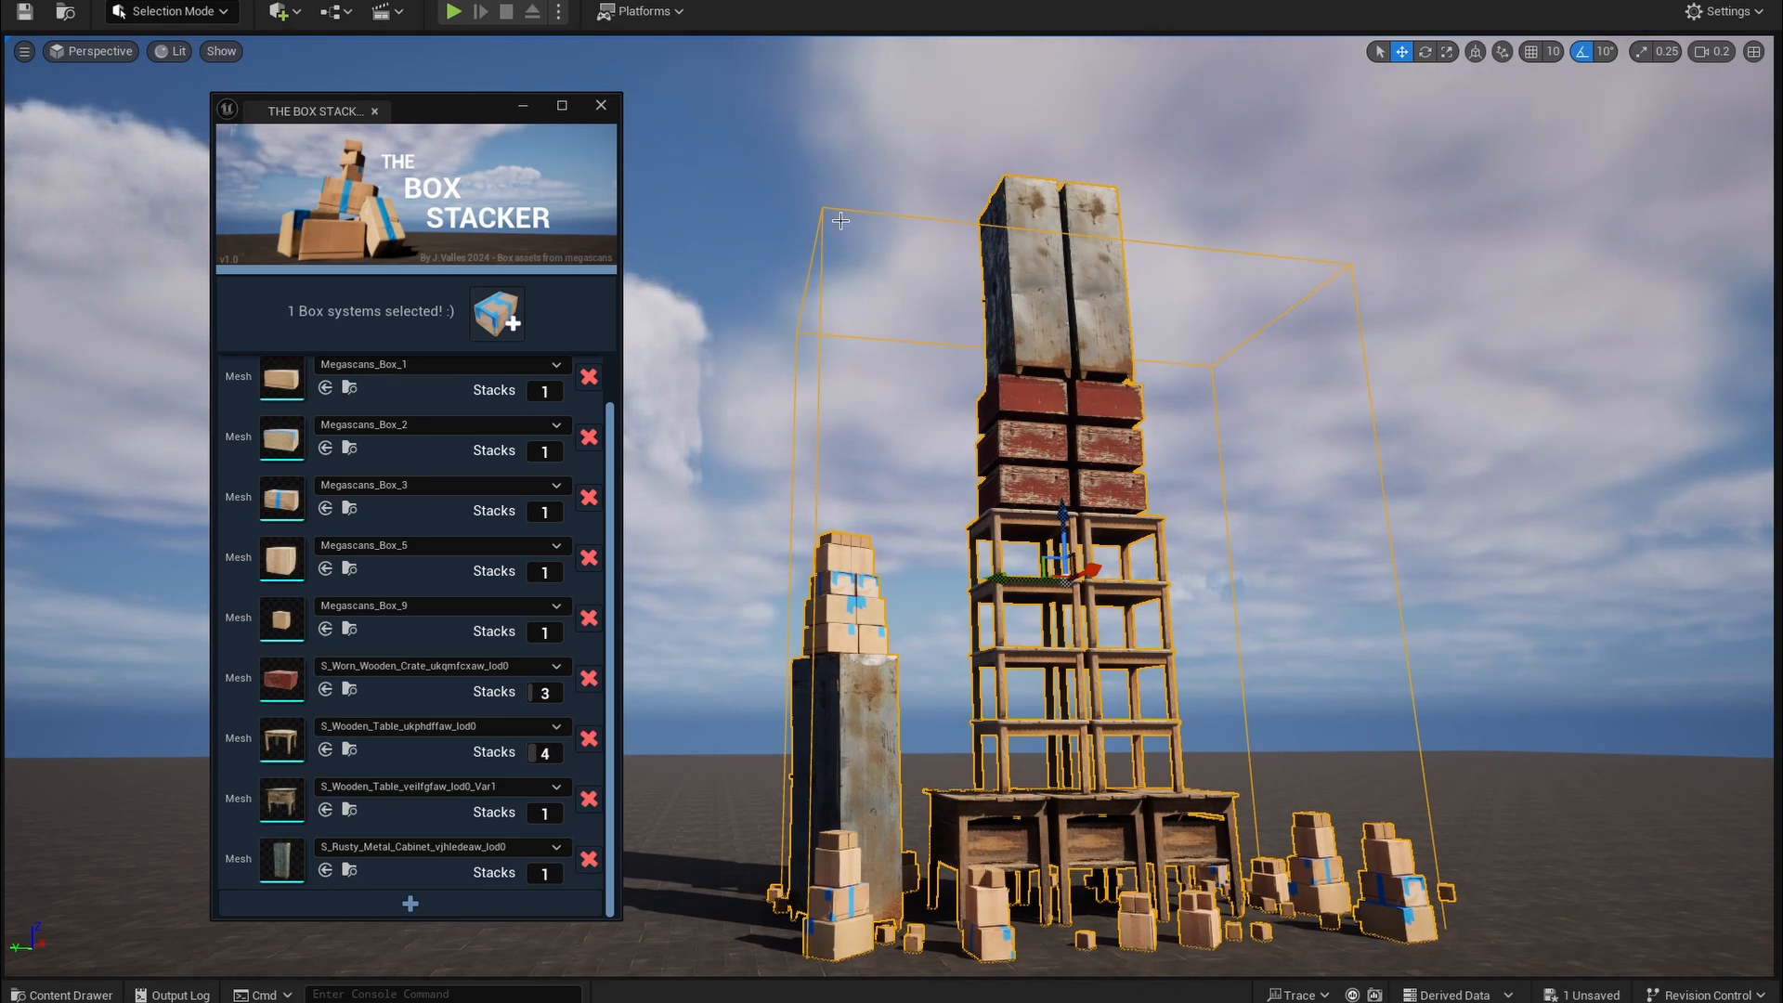
Step: Expand the box system's Controls to check the Outside Culling option, and collapse them again
{"action": "scroll", "coordinate": [327, 373], "scroll_direction": "up", "scroll_amount": 2}
{"action": "left_click", "coordinate": [327, 364]}
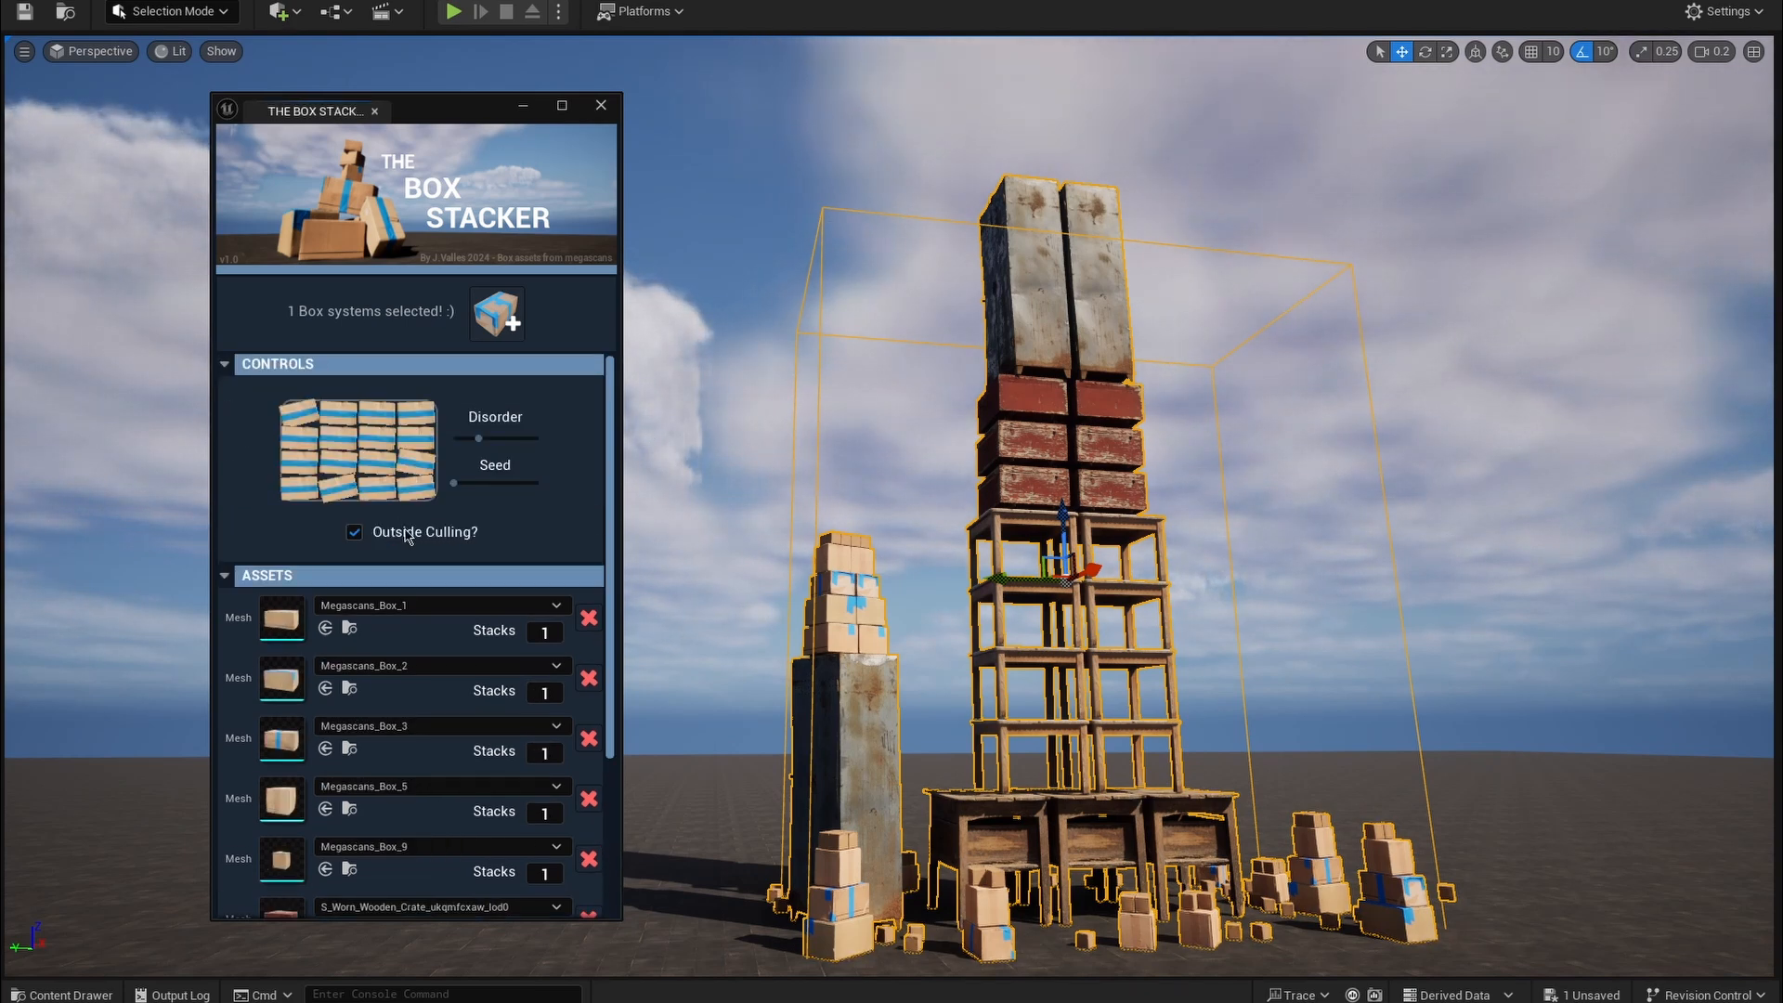
{"action": "left_click", "coordinate": [364, 364]}
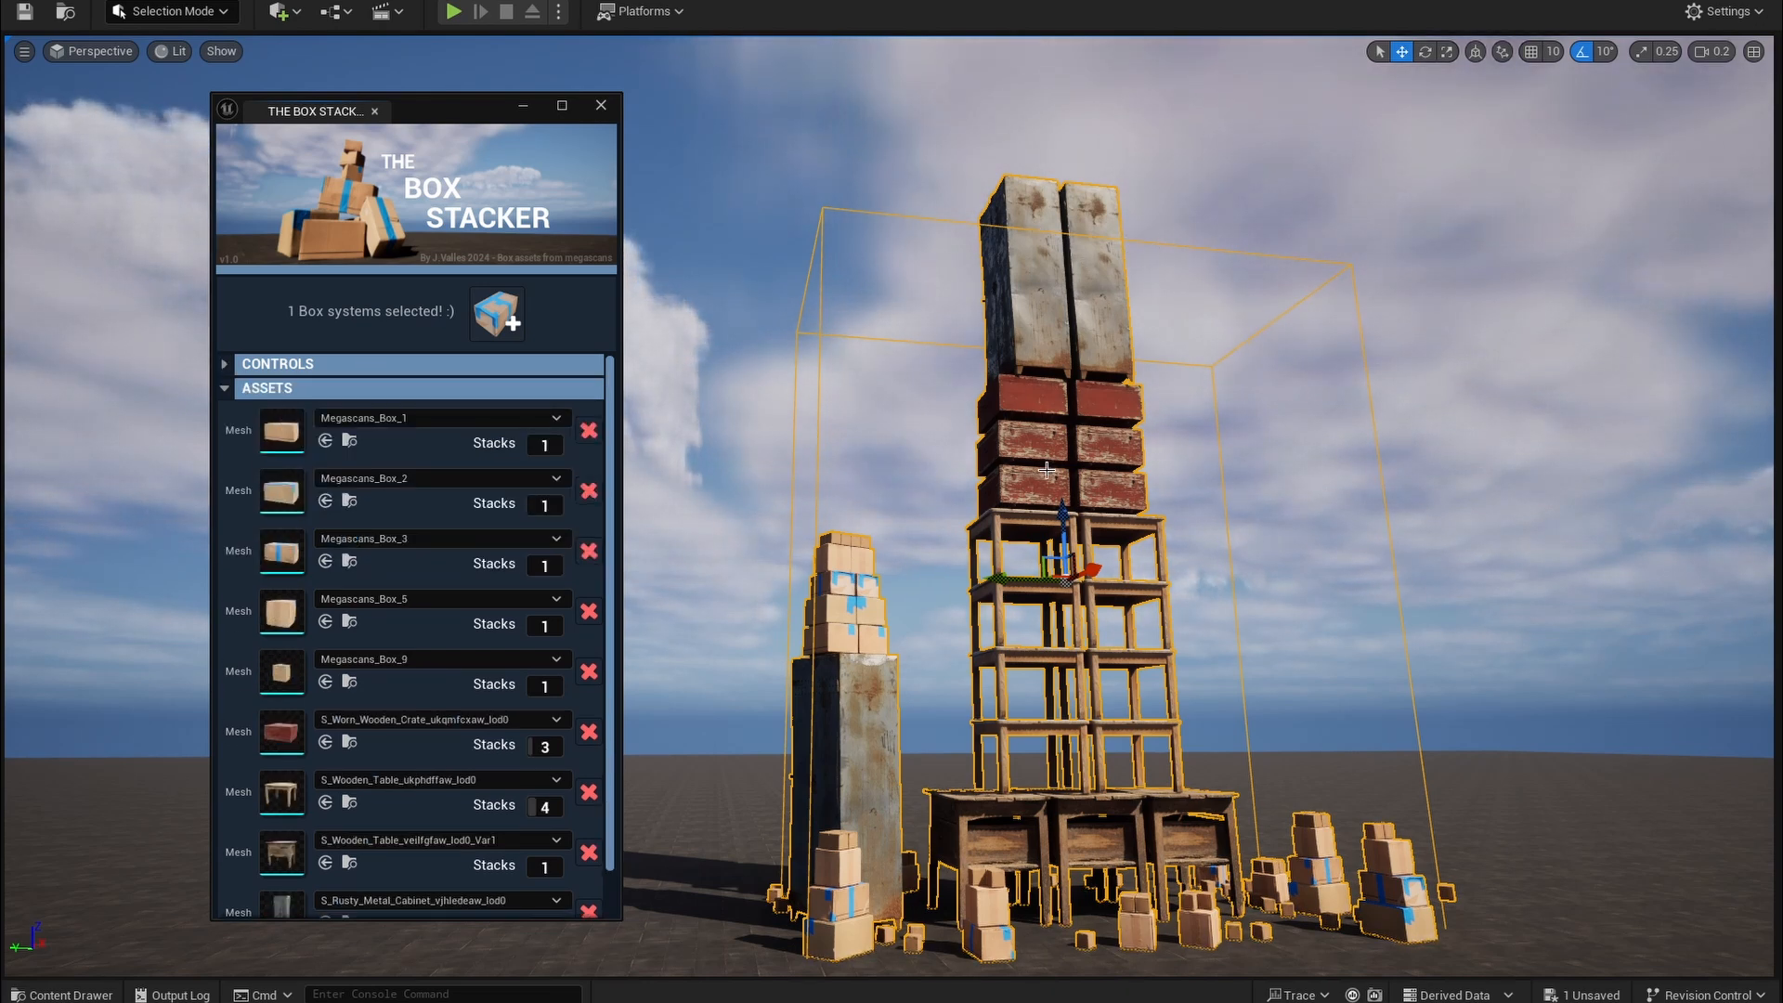
Step: Scale the box system's volume taller along the vertical axis and raise it until its base rests on the ground
{"action": "scroll", "coordinate": [1068, 514], "scroll_direction": "down", "scroll_amount": 2}
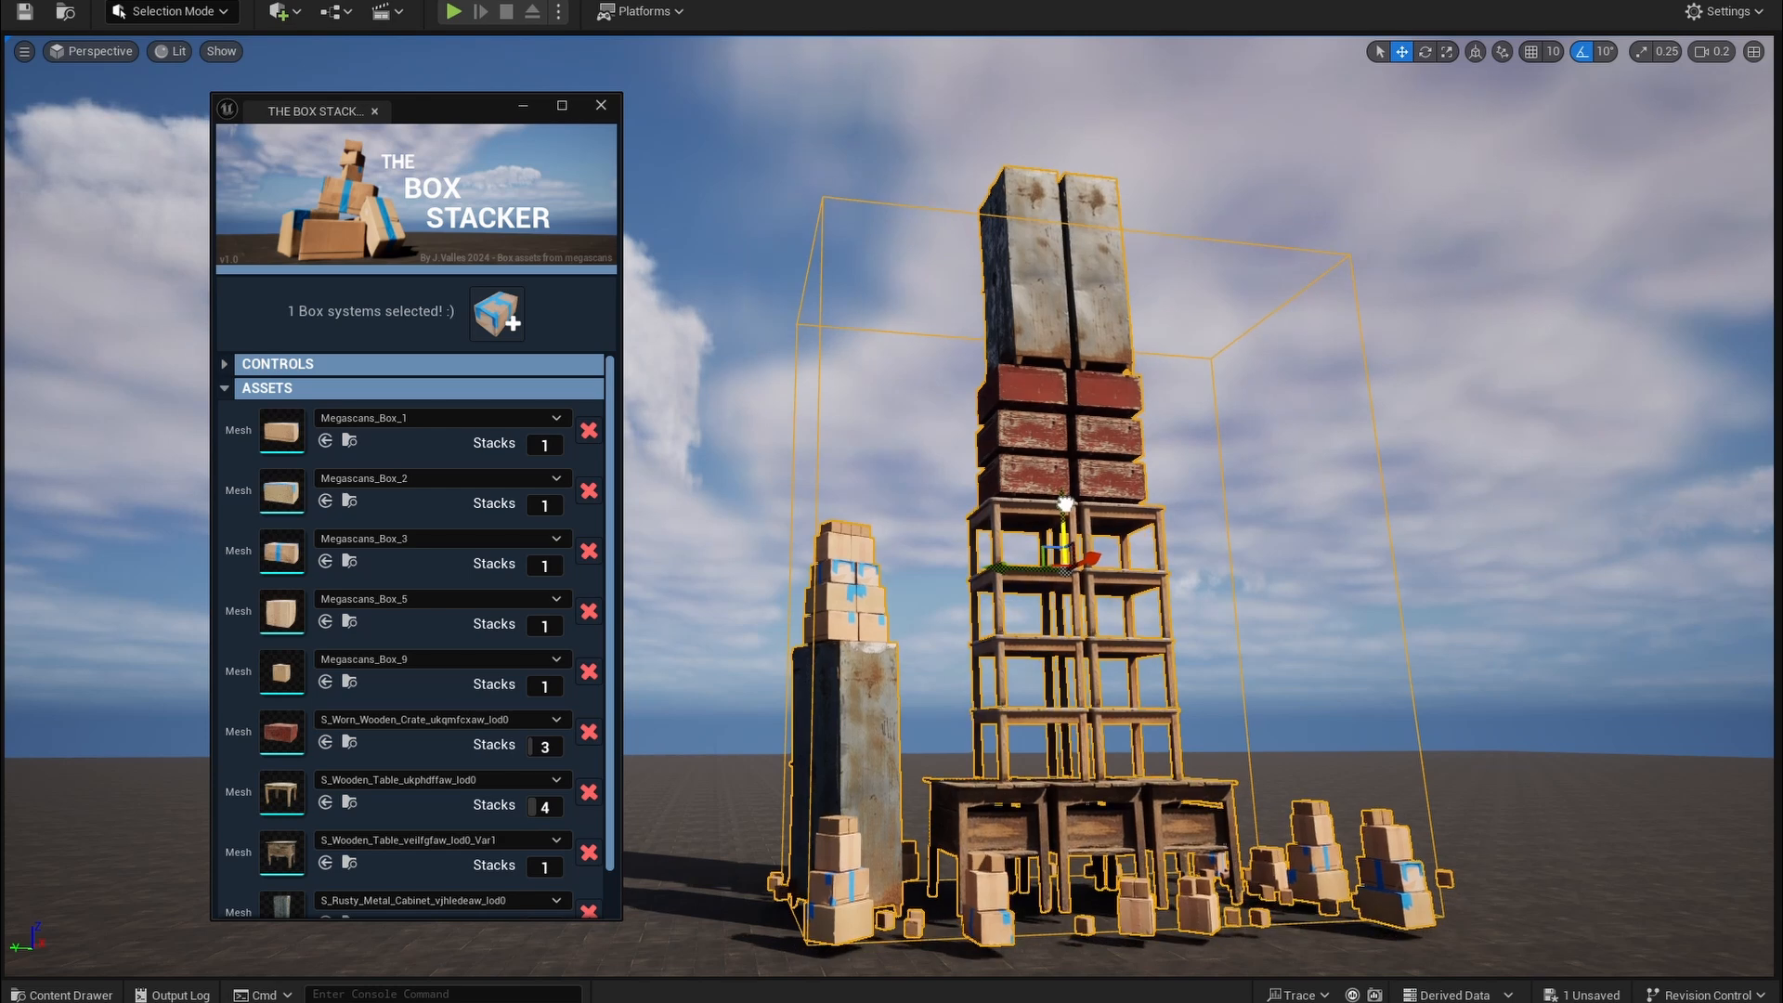
{"action": "key", "text": "r"}
{"action": "left_click_drag", "start_coordinate": [1063, 514], "coordinate": [1064, 514]}
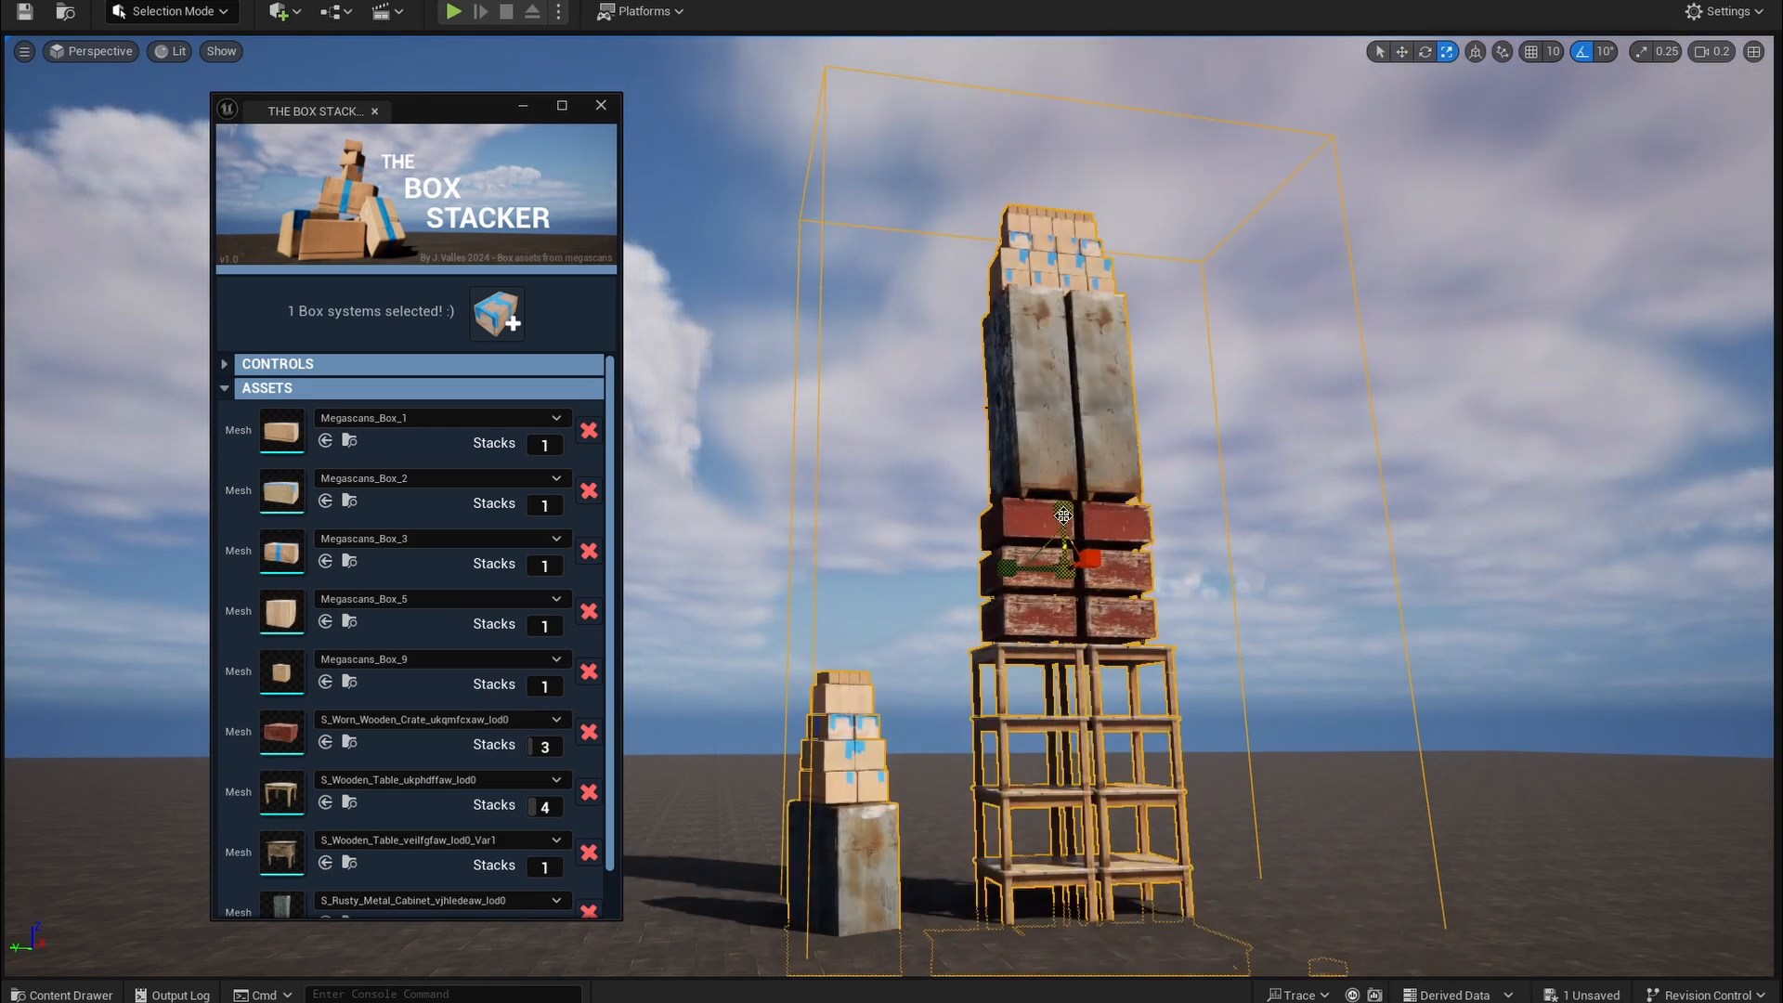
{"action": "key", "text": "w"}
{"action": "left_click_drag", "start_coordinate": [1064, 389], "coordinate": [1067, 391]}
{"action": "mouse_move", "coordinate": [1066, 392]}
{"action": "right_mouse_down"}
{"action": "mouse_move", "coordinate": [1091, 650]}
{"action": "mouse_move", "coordinate": [1048, 393]}
{"action": "right_mouse_up"}
{"action": "key", "text": "w"}
{"action": "key", "text": "w"}
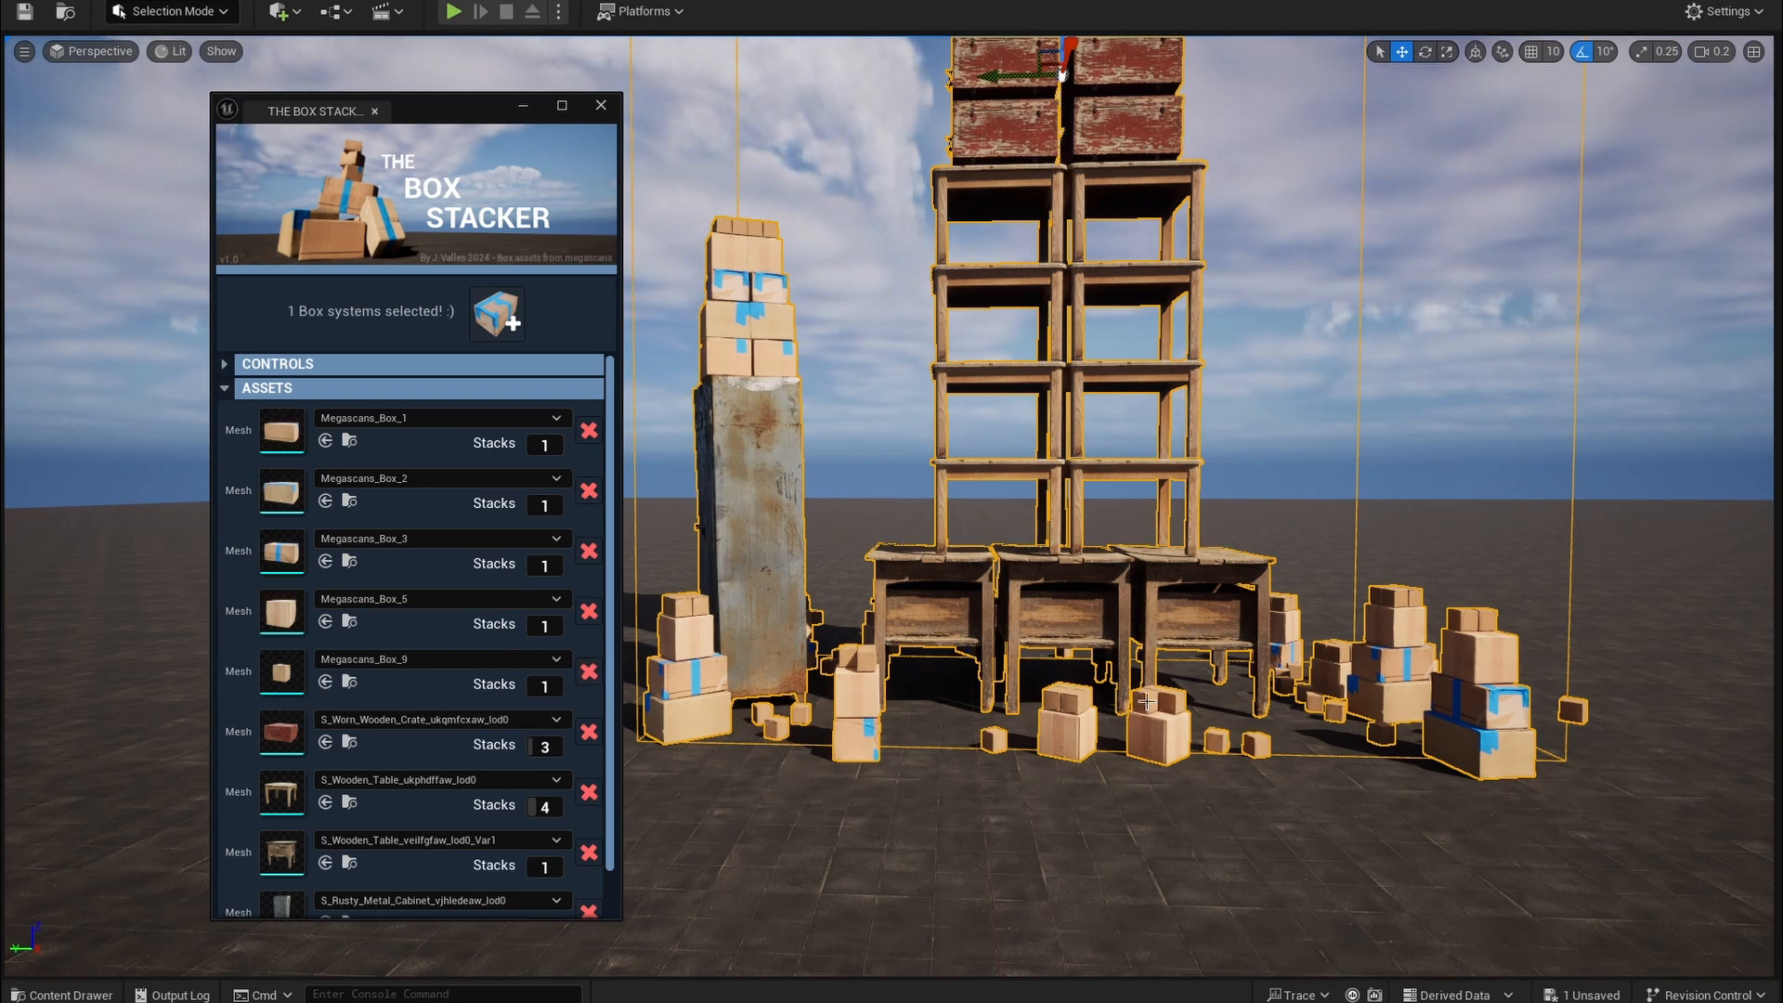
Step: Set the Stacks value of the Megascans_Box_9 mesh to 10
{"action": "left_click", "coordinate": [555, 691]}
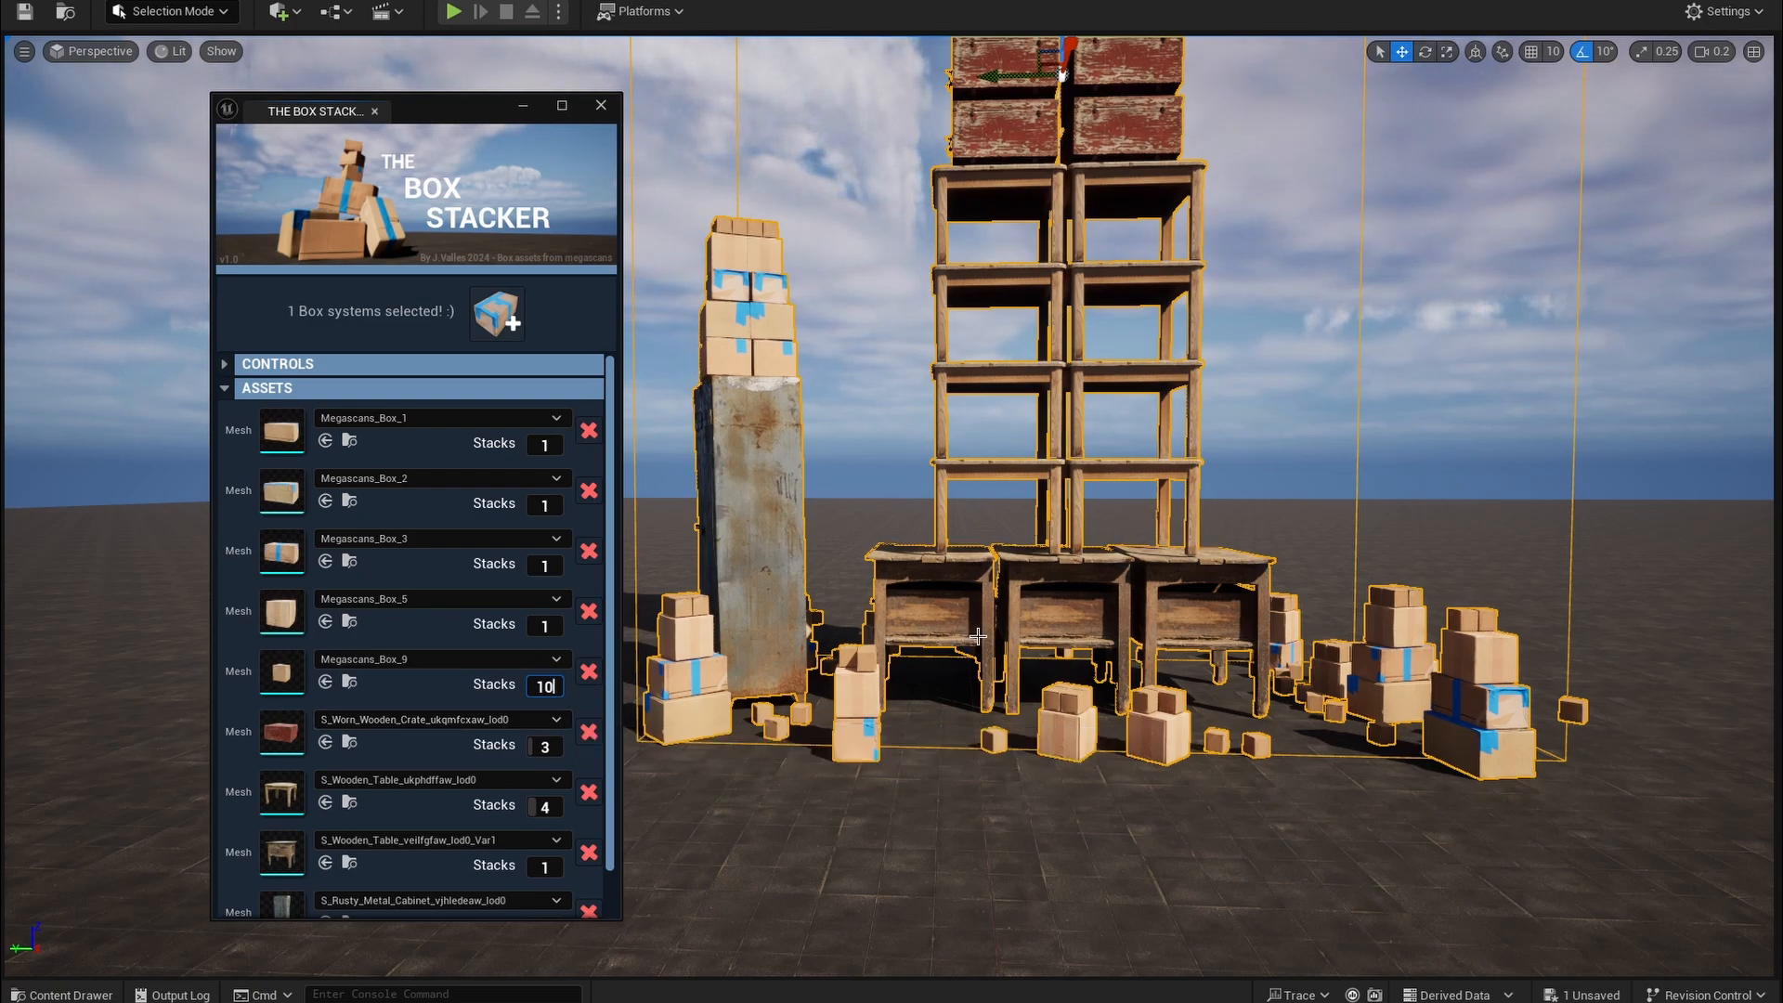
{"action": "right_click_drag", "start_coordinate": [891, 650], "coordinate": [886, 566]}
{"action": "mouse_move", "coordinate": [1080, 598]}
{"action": "right_mouse_down"}
{"action": "mouse_move", "coordinate": [1080, 561]}
{"action": "mouse_move", "coordinate": [1080, 599]}
{"action": "right_mouse_up"}
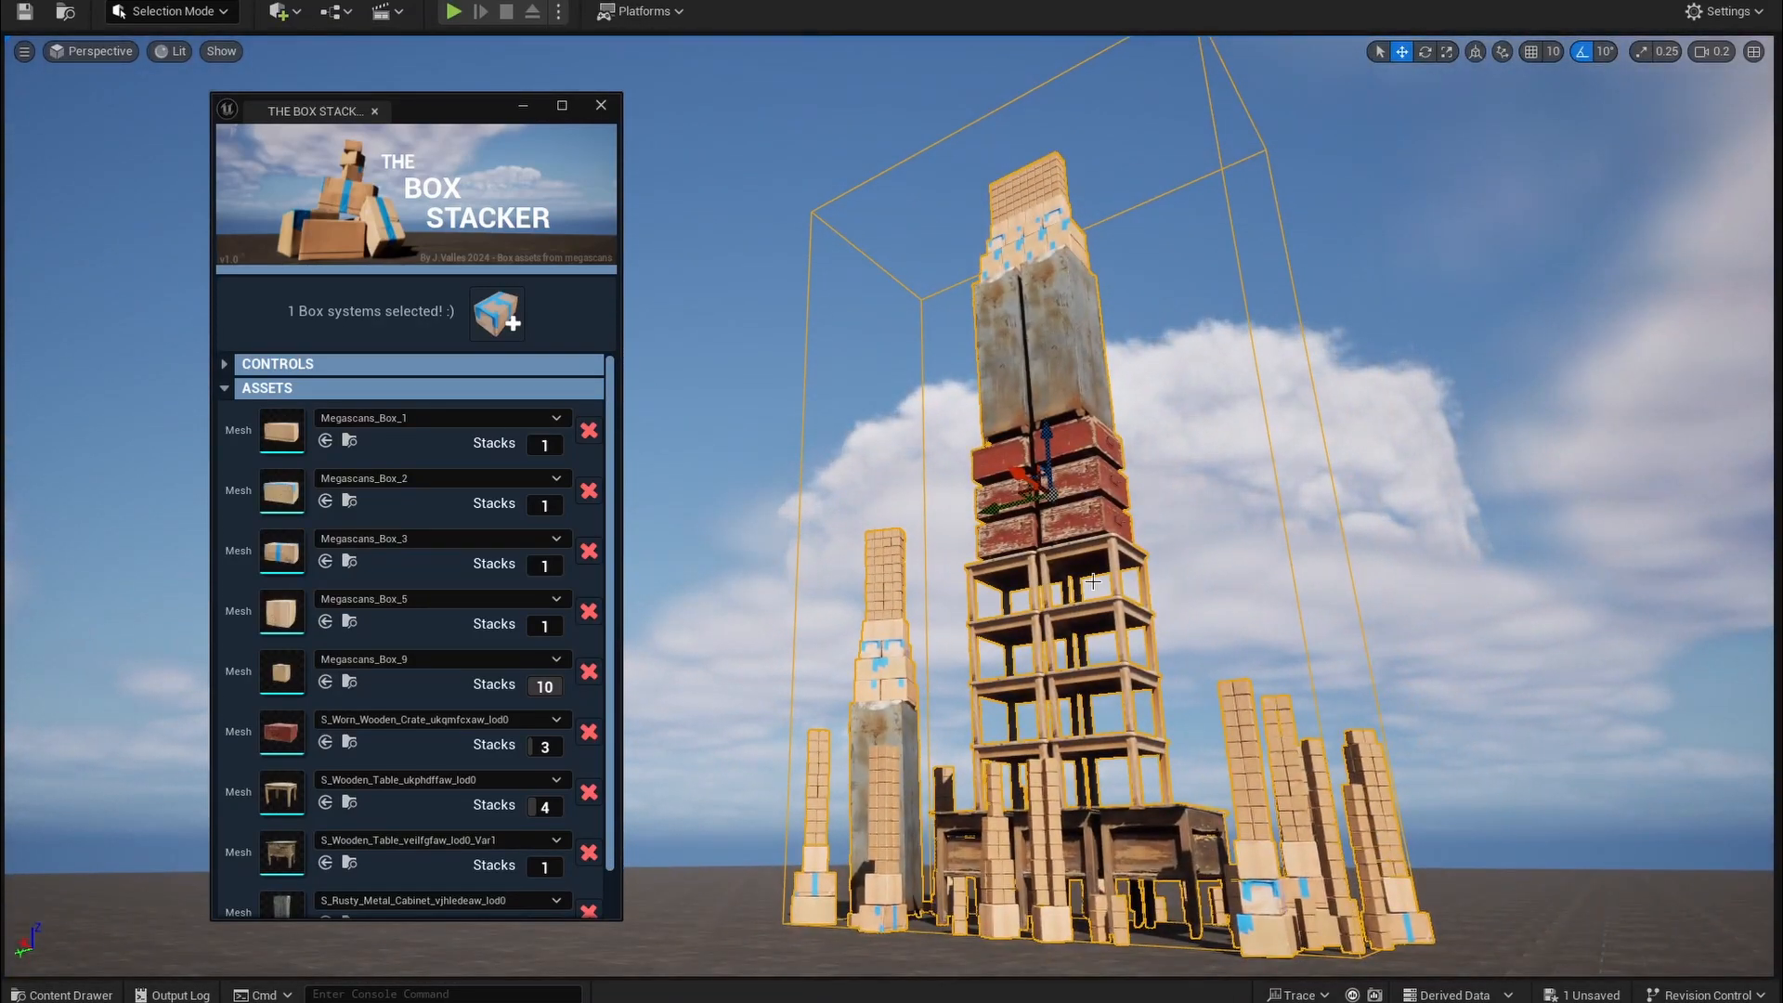